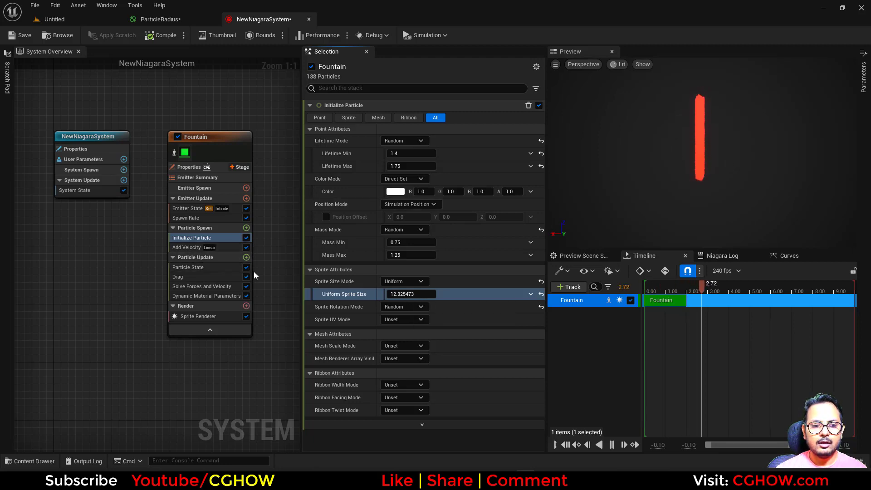
# Add a Scale Sprite Size module to the Particle Update stage of the Fountain emitter.
pyautogui.moveTo(255, 287); pyautogui.dragTo(222, 297, button='right')
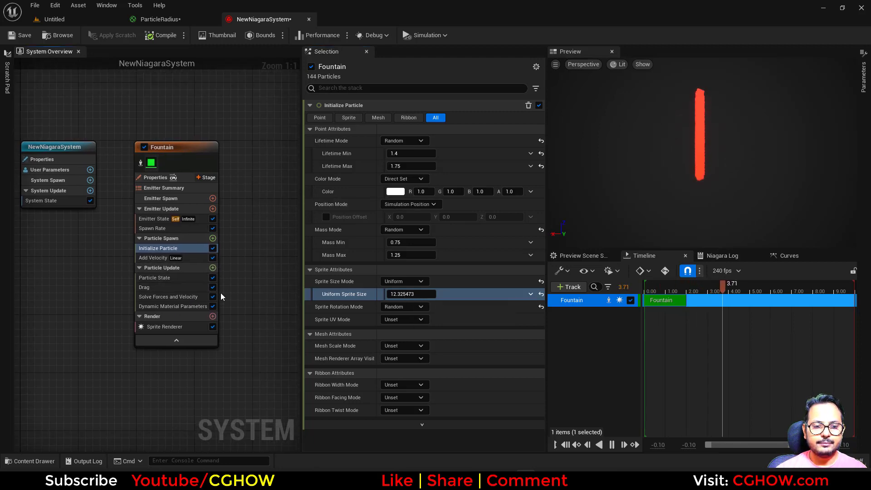
pyautogui.click(213, 268)
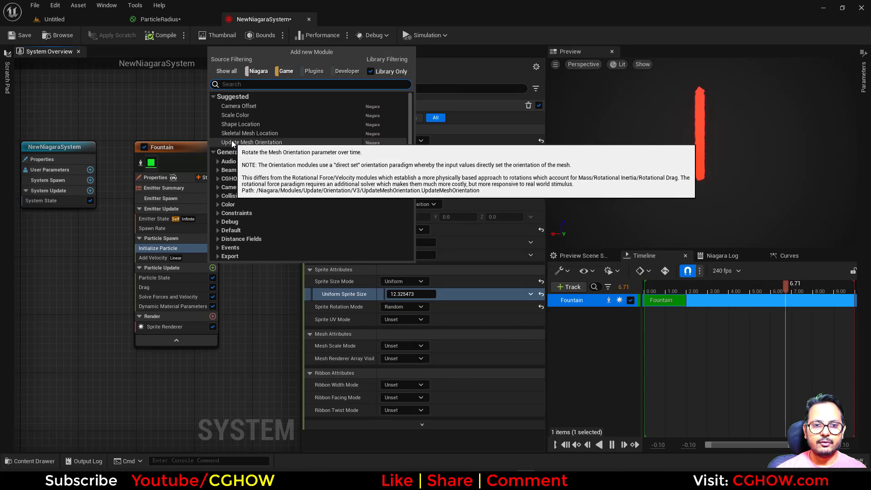
pyautogui.click(160, 304)
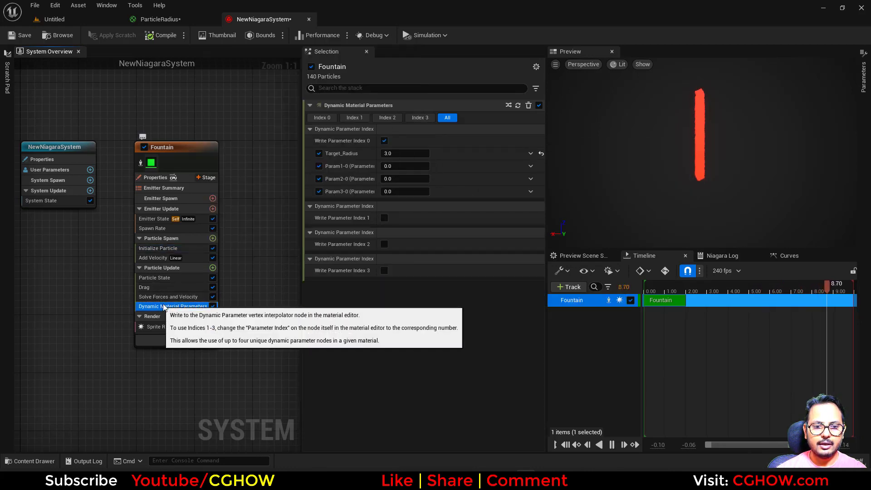
pyautogui.click(212, 268)
pyautogui.write('size')
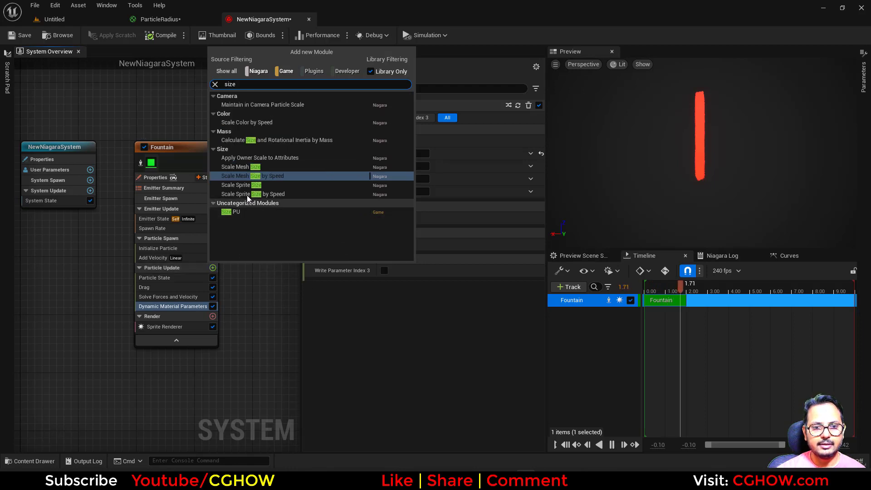
pyautogui.click(346, 190)
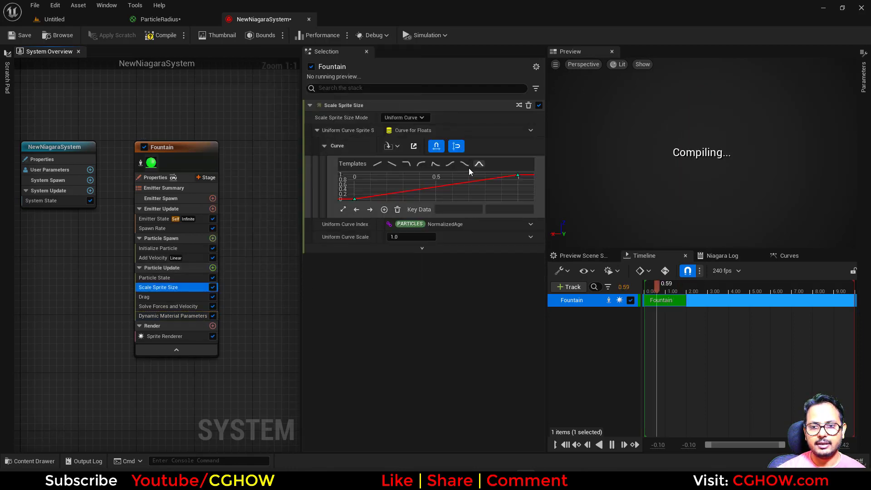
# Set the first key of the Scale Sprite Size curve to time 0.8 and value 1.
pyautogui.click(451, 211)
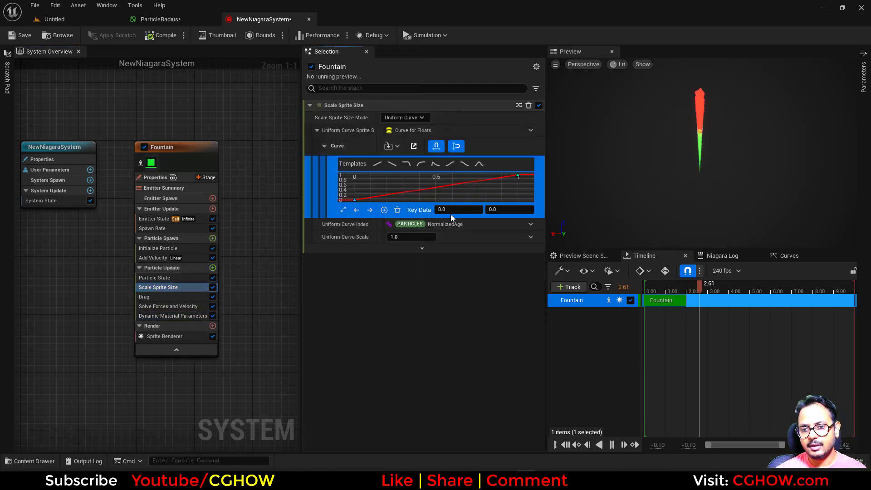
pyautogui.write('0.8')
pyautogui.press('Return')
pyautogui.write('1')
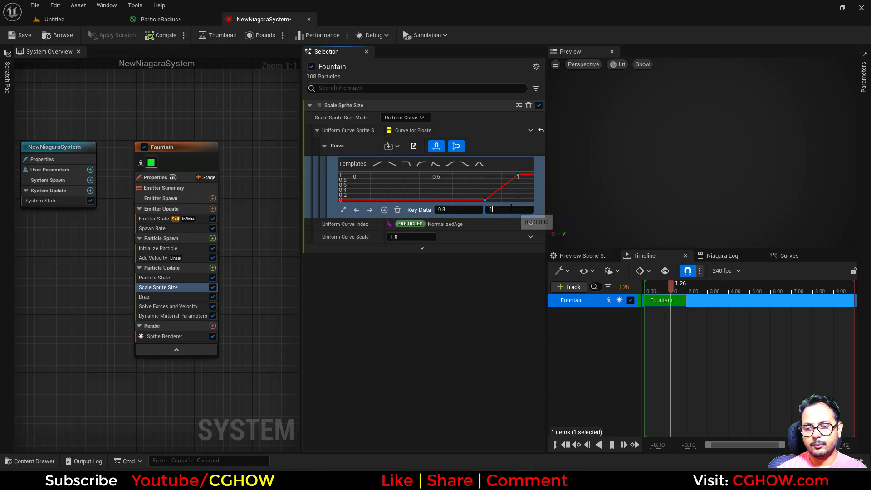
# Set the Uniform Sprite Size in Initialize Particle to 2.
pyautogui.click(145, 249)
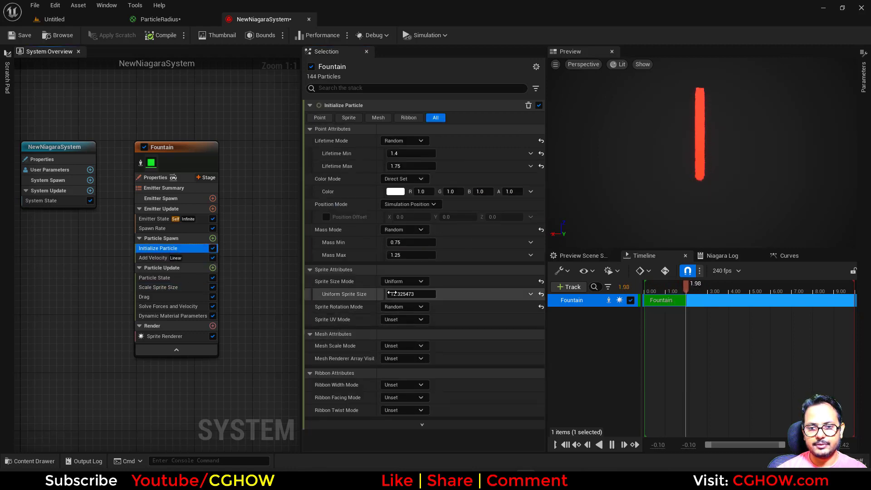
pyautogui.click(406, 294)
pyautogui.write('2')
pyautogui.press('Return')
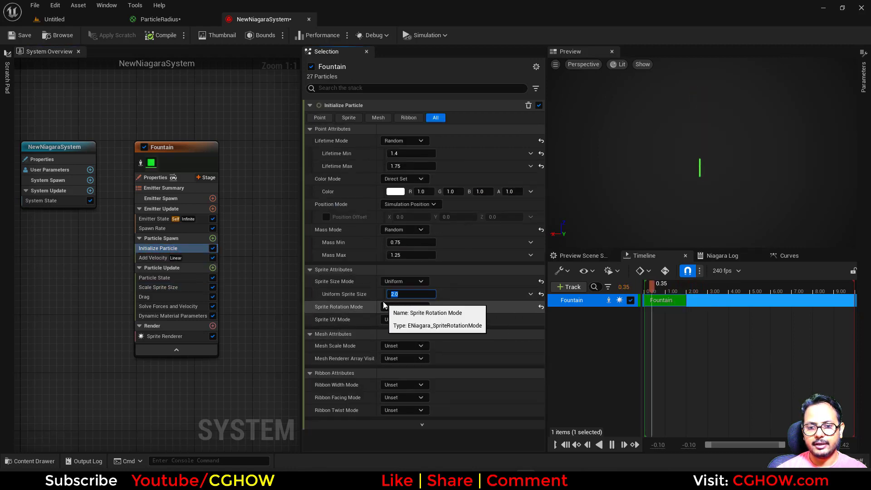
# Set the value of the last key on the Scale Sprite Size curve to 5 and reframe the preview.
pyautogui.click(158, 287)
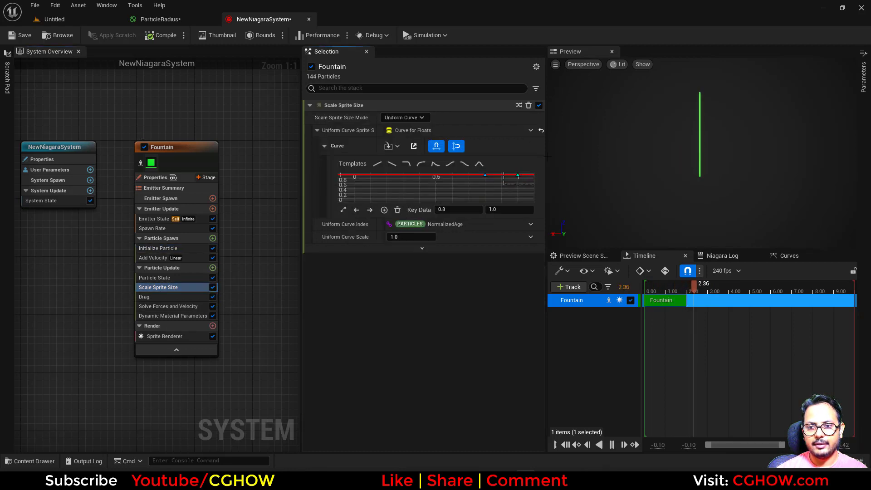
pyautogui.click(503, 210)
pyautogui.write('5')
pyautogui.press('Return')
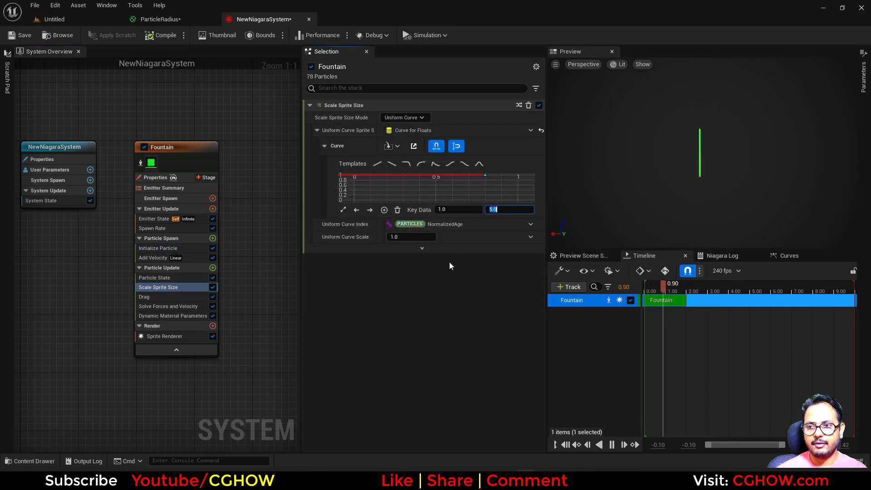
pyautogui.moveTo(707, 169); pyautogui.dragTo(705, 193, button='middle')
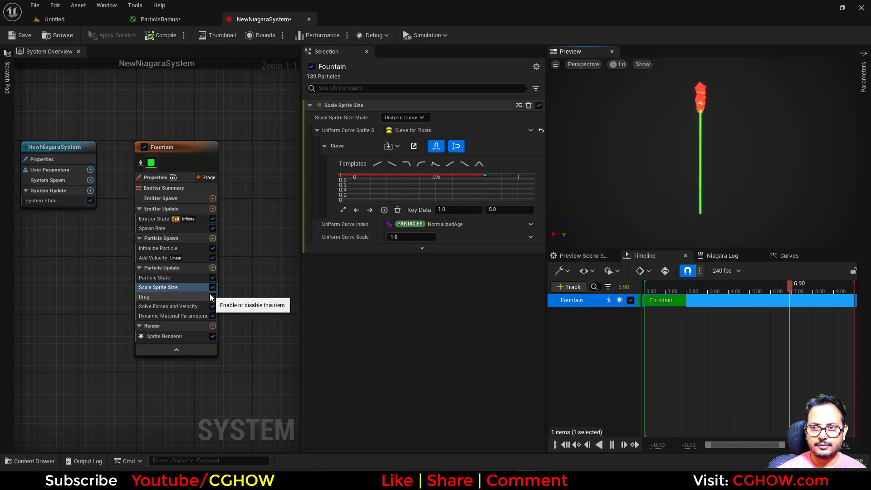
# Fit the sprite size curve in view and set its first key's time to 0.5.
pyautogui.click(397, 192)
pyautogui.click(346, 213)
pyautogui.click(388, 194)
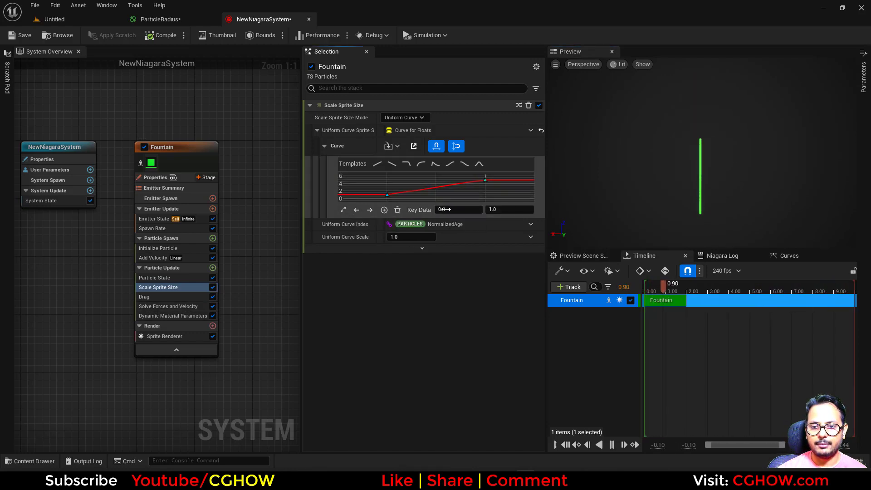
pyautogui.press('Return')
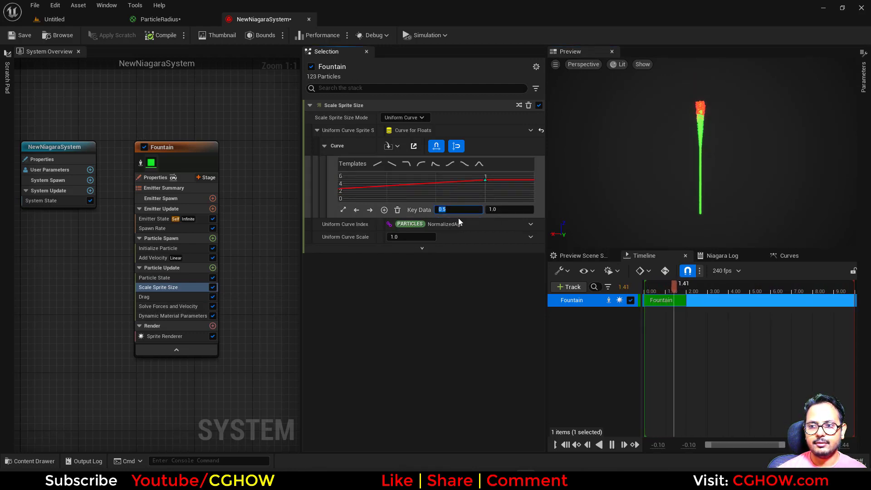
# Refit the sprite size curve and smooth its first key with cubic interpolation.
pyautogui.click(409, 192)
pyautogui.click(345, 211)
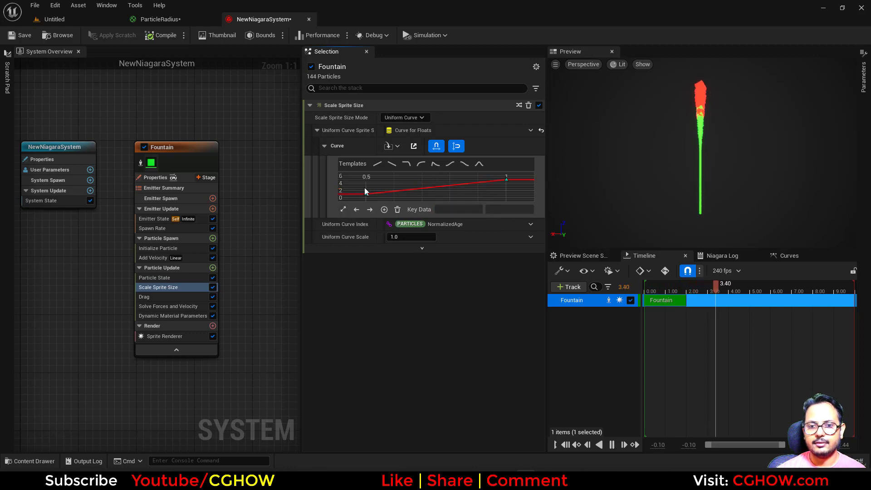
pyautogui.moveTo(358, 203); pyautogui.dragTo(358, 203)
pyautogui.press('1')
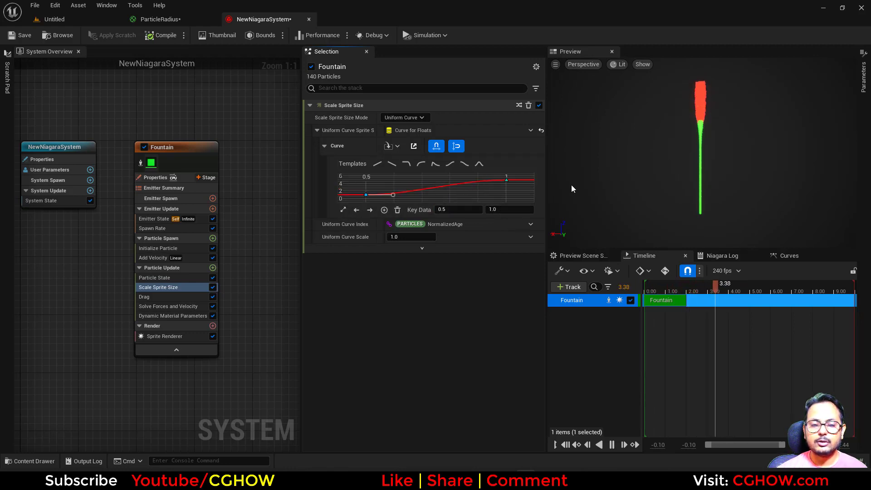
# In the ParticleRadius material, move the colour constants aside, add a ParticleColor node and connect it to the If node's A > B input.
pyautogui.click(178, 21)
pyautogui.moveTo(364, 311); pyautogui.dragTo(408, 200, button='right')
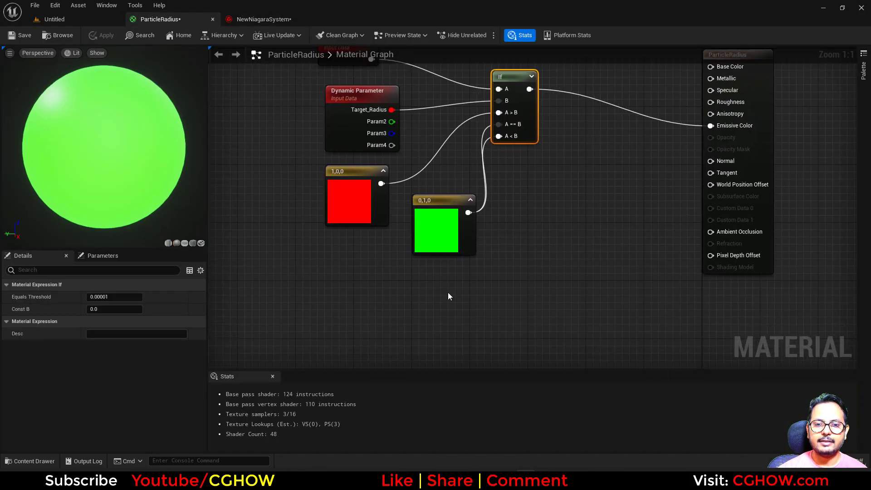
pyautogui.moveTo(448, 292); pyautogui.dragTo(394, 282)
pyautogui.rightClick(270, 199)
pyautogui.write('part')
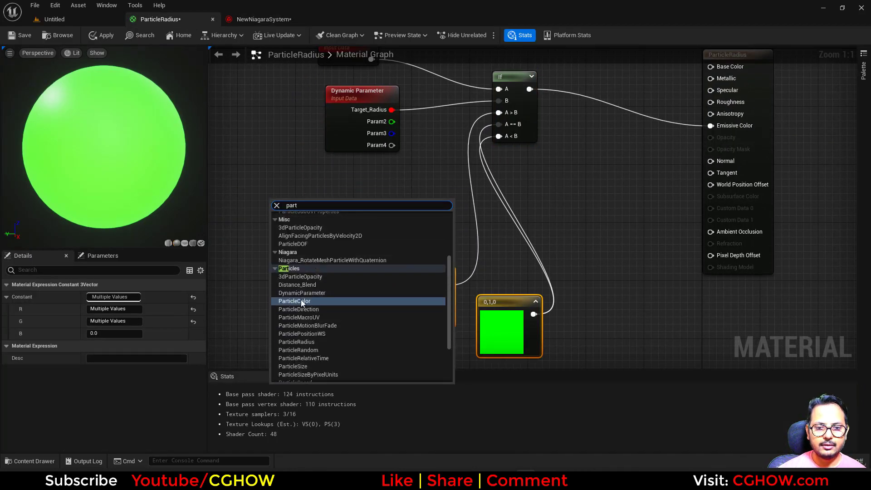
pyautogui.click(301, 301)
pyautogui.moveTo(319, 223); pyautogui.dragTo(499, 112)
pyautogui.moveTo(287, 235); pyautogui.dragTo(277, 209)
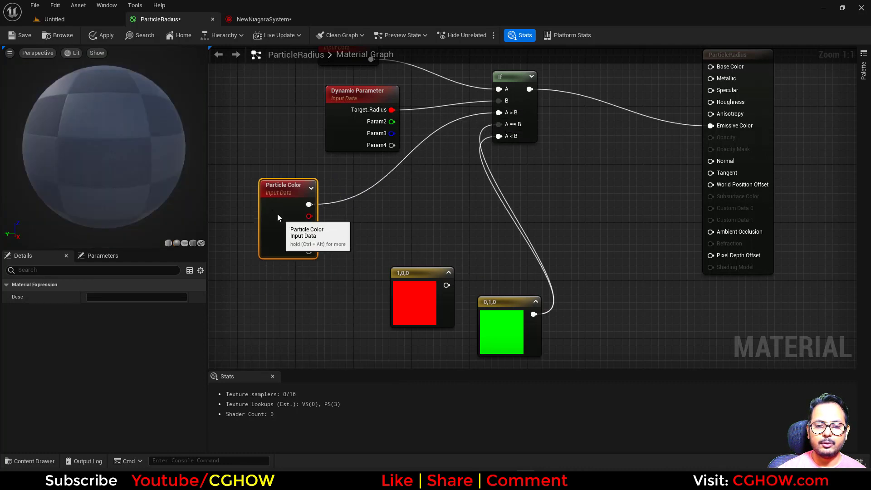
# Add a One Minus node fed by Particle Color and connect it to the If node's A == B and A < B inputs.
pyautogui.click(372, 200)
pyautogui.moveTo(310, 197); pyautogui.dragTo(379, 219)
pyautogui.moveTo(395, 220)
pyautogui.mouseDown()
pyautogui.moveTo(471, 167)
pyautogui.moveTo(498, 124)
pyautogui.moveTo(472, 165)
pyautogui.moveTo(397, 220)
pyautogui.mouseUp()
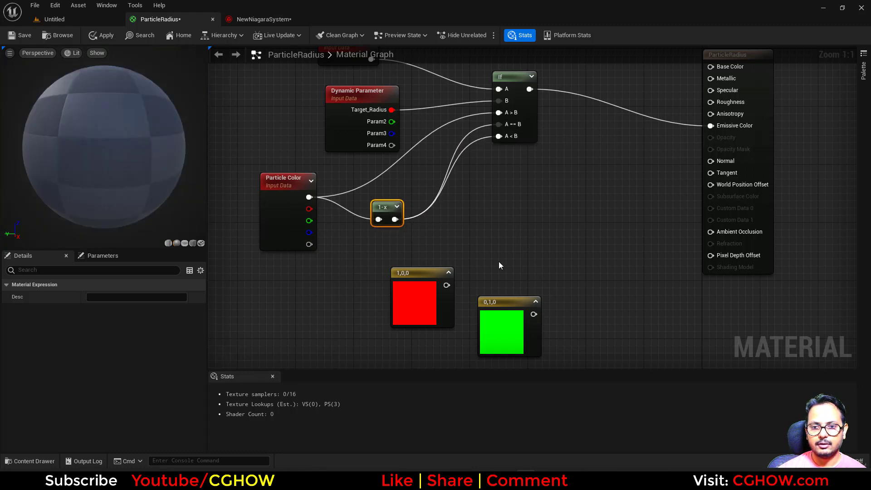
# Delete the red and green colour constants and save the material.
pyautogui.moveTo(498, 263); pyautogui.dragTo(399, 341)
pyautogui.press('Delete')
pyautogui.press('Home')
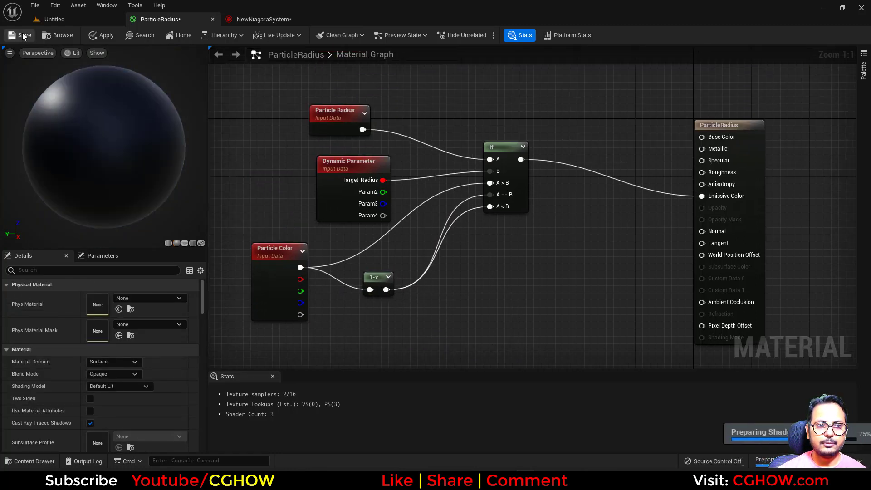
pyautogui.click(23, 35)
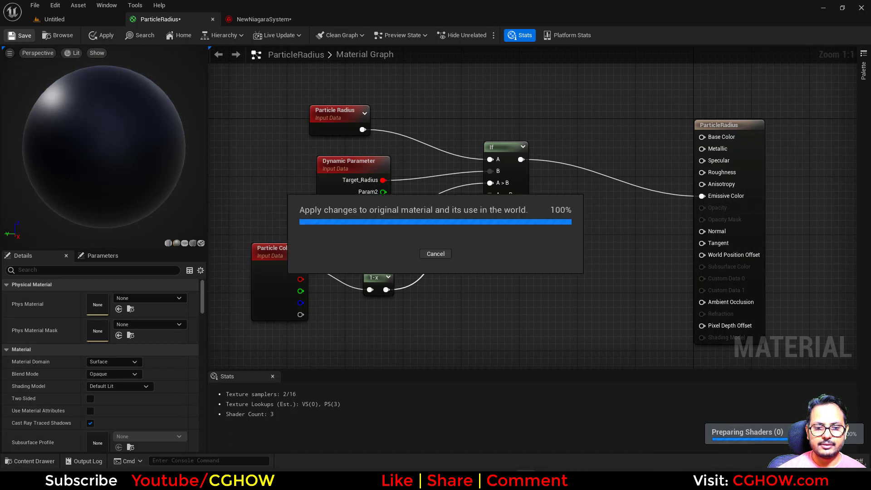
# In NewNiagaraSystem, make the initial particle colour red by setting its green and blue components to 0.
pyautogui.click(252, 19)
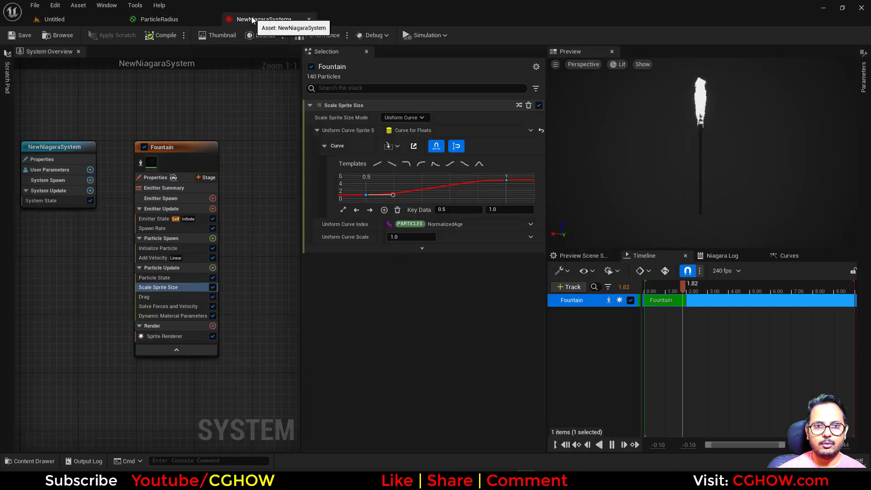
pyautogui.click(146, 247)
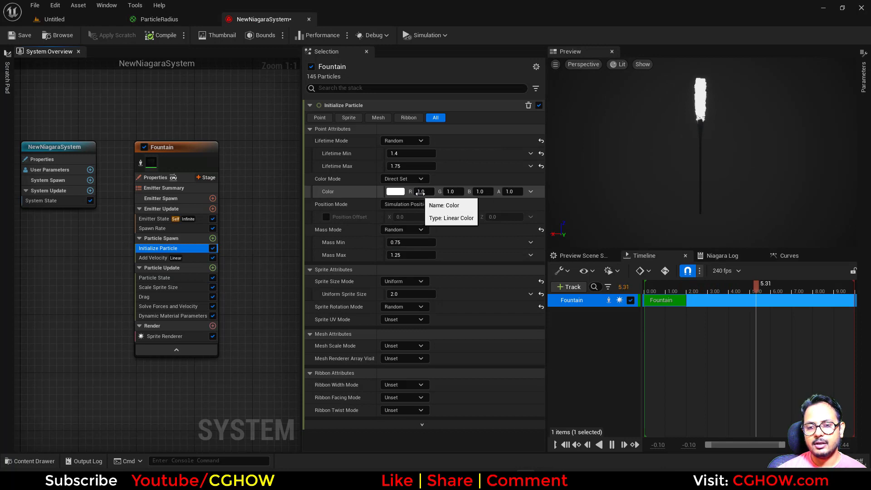
pyautogui.click(481, 192)
pyautogui.write('0')
pyautogui.click(453, 191)
pyautogui.write('0')
pyautogui.press('Return')
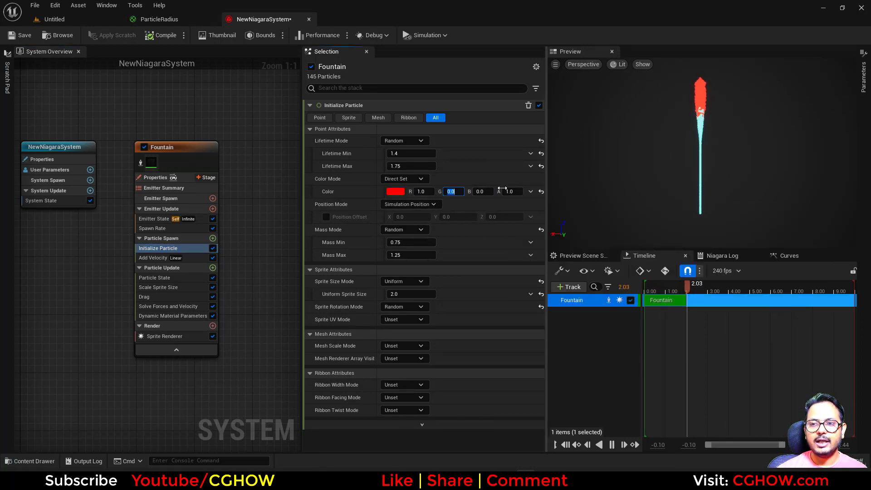
# Try other hues such as green and blue for the initial particle colour.
pyautogui.click(395, 191)
pyautogui.click(436, 311)
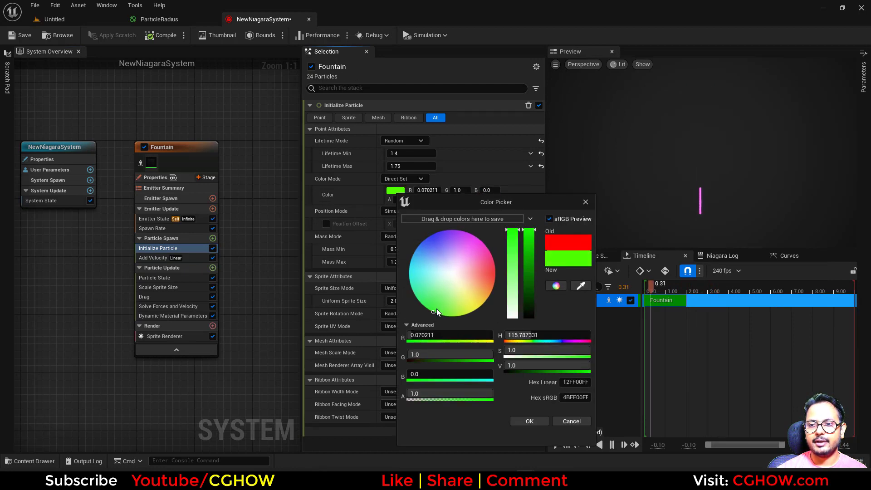
pyautogui.click(433, 234)
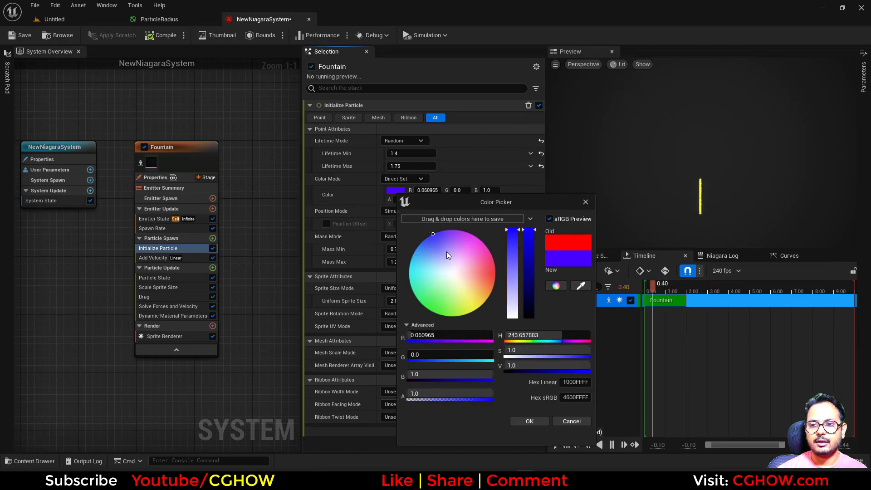
pyautogui.click(474, 237)
pyautogui.click(435, 313)
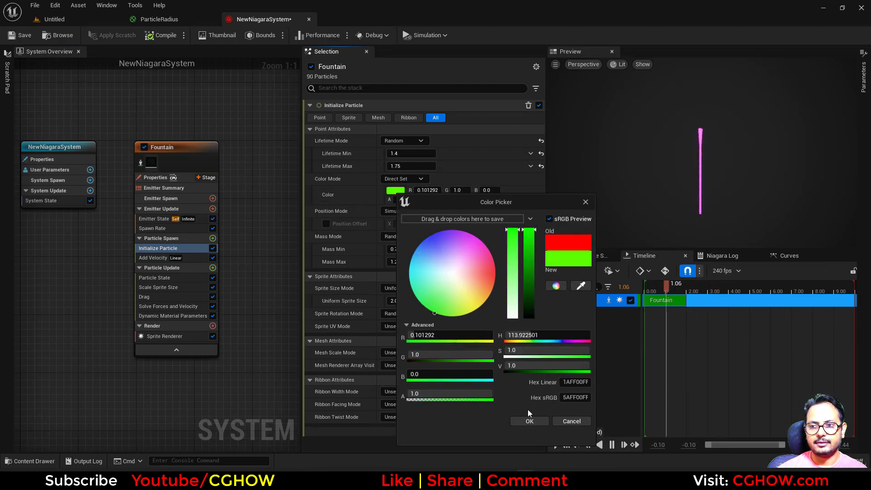
pyautogui.click(532, 422)
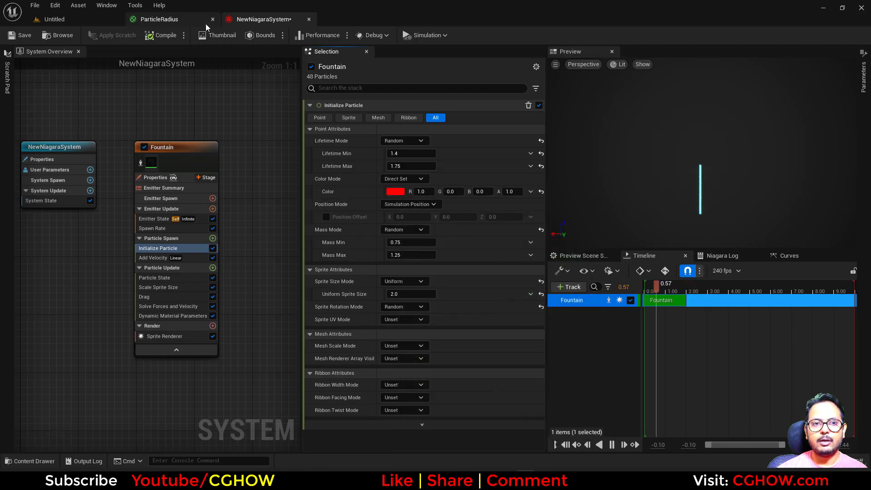
# In the ParticleRadius material, delete the One Minus node, shift the Particle Color node aside and add a HueShift node.
pyautogui.click(164, 19)
pyautogui.click(378, 283)
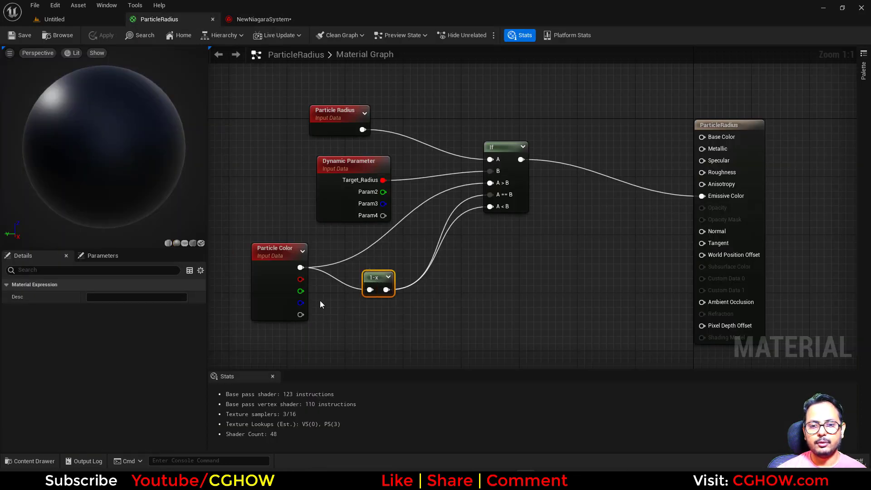
pyautogui.press('Delete')
pyautogui.moveTo(278, 298); pyautogui.dragTo(263, 290)
pyautogui.rightClick(367, 283)
pyautogui.write('hue')
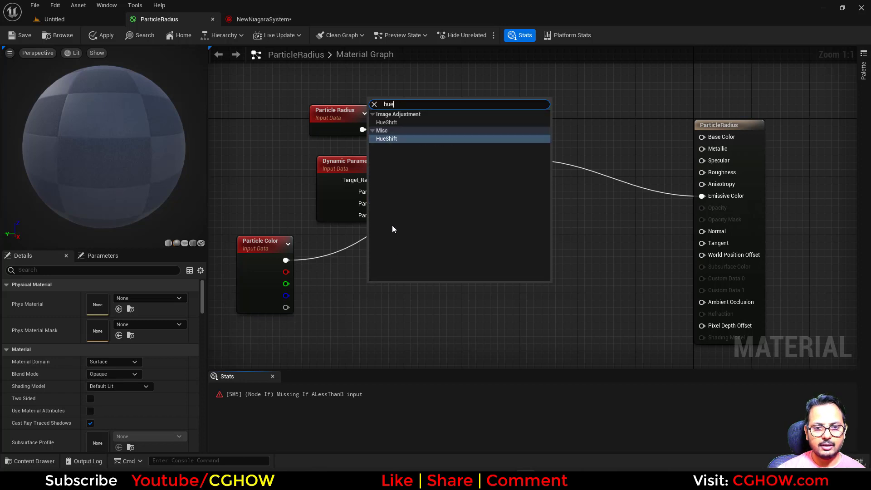
pyautogui.click(401, 137)
# Wire Particle Color to HueShift's texture, Param2 to its shift percentage, and the result to the If node's A == B and A < B inputs.
pyautogui.moveTo(285, 260); pyautogui.dragTo(373, 312)
pyautogui.moveTo(383, 191); pyautogui.dragTo(374, 301)
pyautogui.moveTo(462, 300); pyautogui.dragTo(490, 195)
# Rename the Dynamic Parameter node's second parameter as hue and move the Particle Radius node slightly away from it.
pyautogui.click(348, 205)
pyautogui.click(112, 322)
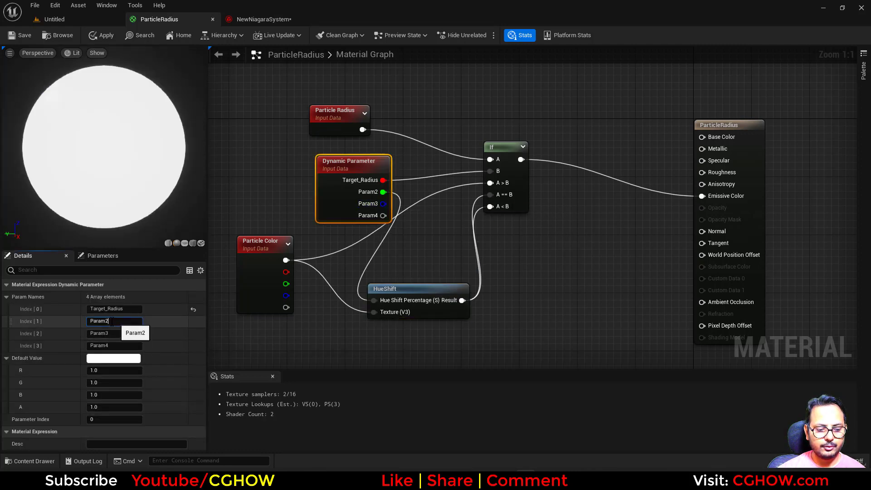
pyautogui.write('h')
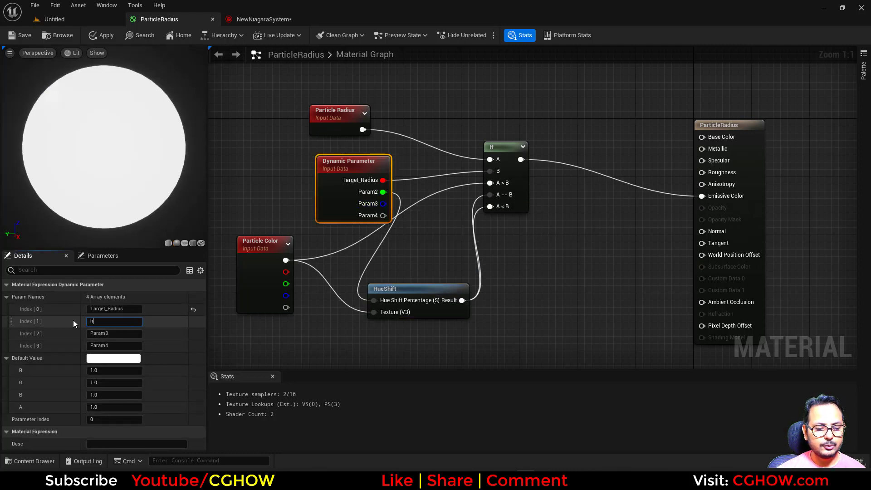
pyautogui.write('ue')
pyautogui.click(291, 208)
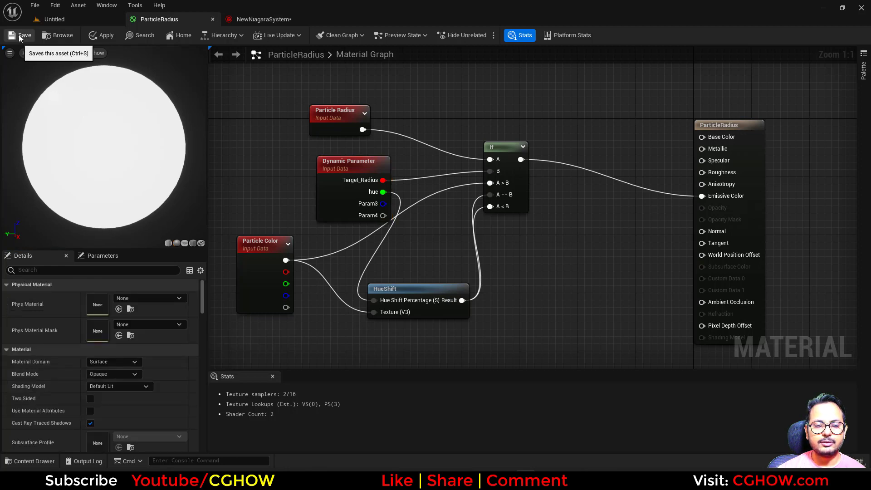
pyautogui.moveTo(317, 115); pyautogui.dragTo(327, 106)
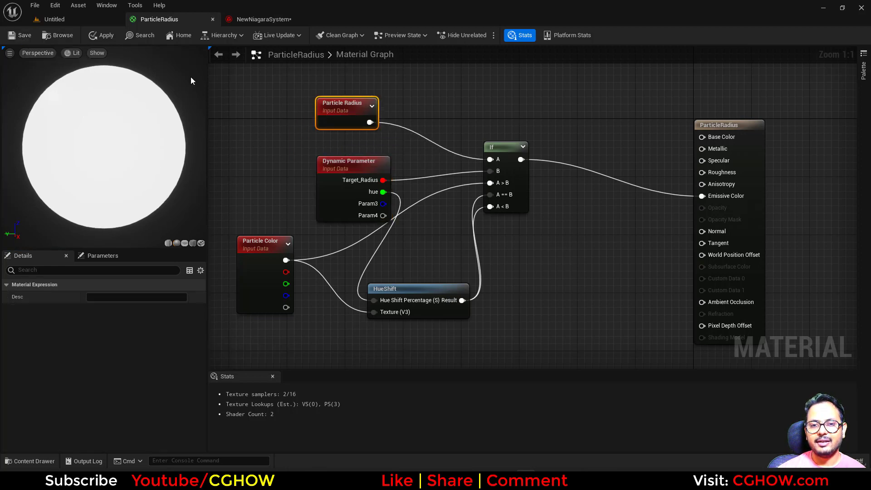
# Save the ParticleRadius material and set the fountain's hue dynamic material parameter to 0.2 in NewNiagaraSystem.
pyautogui.hotkey('ctrl', 's')
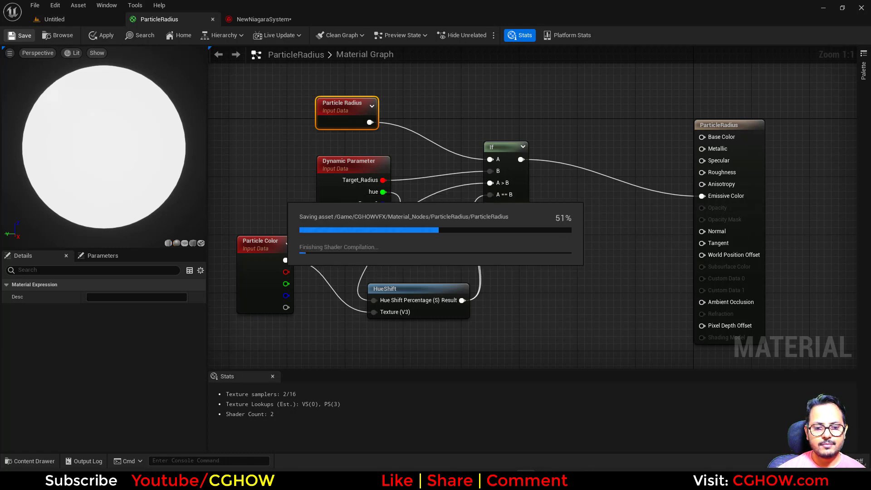
pyautogui.click(249, 24)
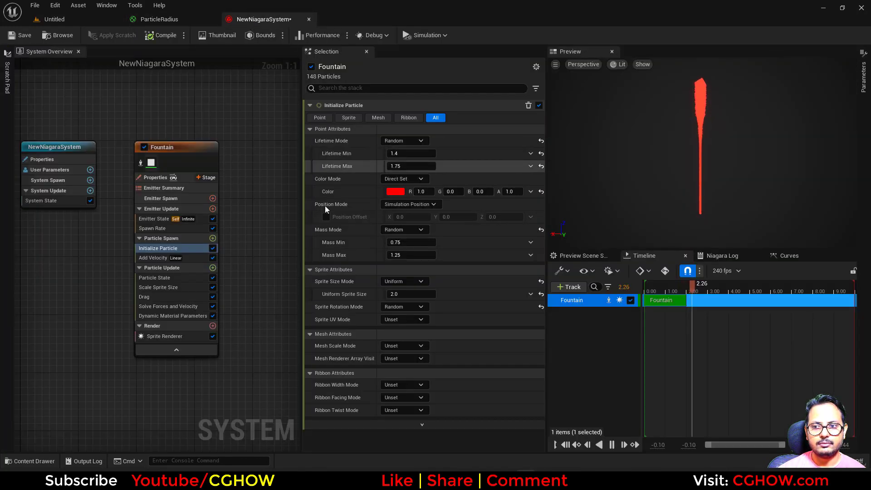
pyautogui.click(401, 166)
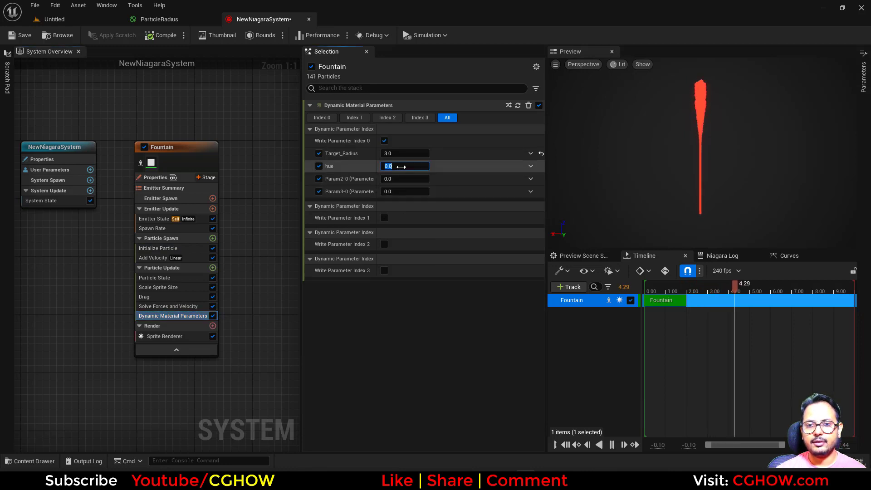
pyautogui.write('0.2')
pyautogui.press('Return')
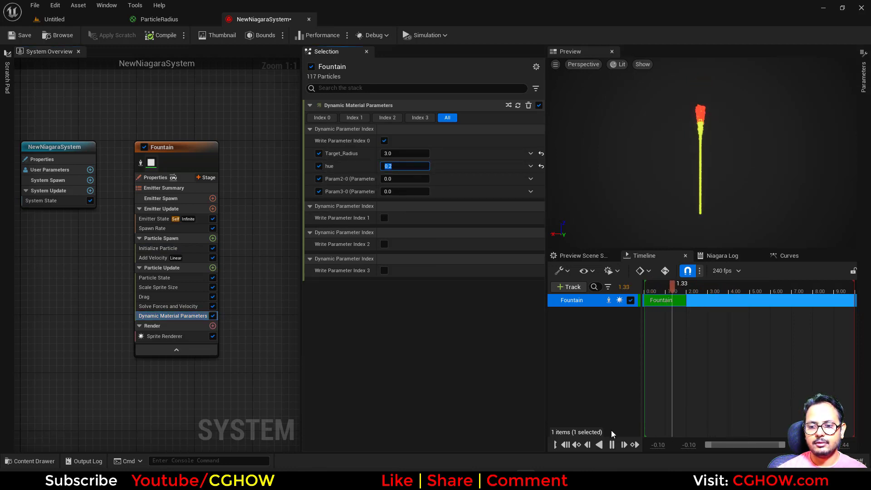
# Stop the preview playback and try different hue parameter values, ending at about 0.478.
pyautogui.click(612, 445)
pyautogui.moveTo(414, 166); pyautogui.dragTo(419, 166)
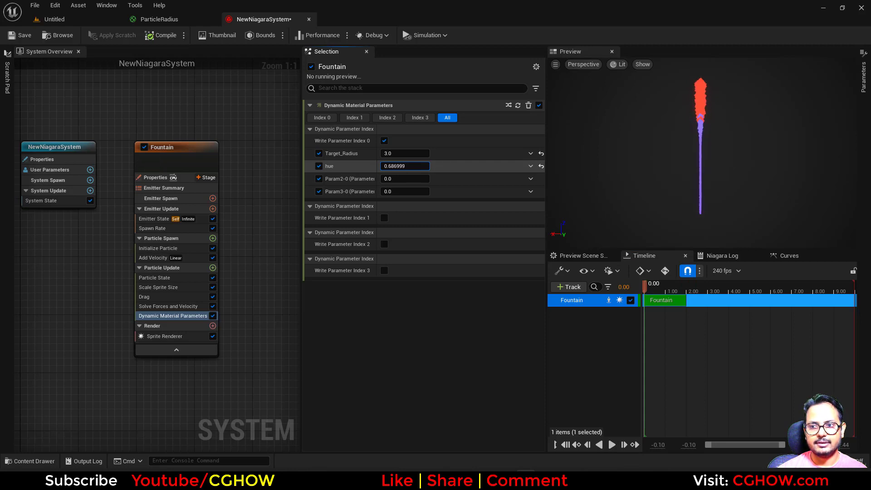
pyautogui.moveTo(415, 167); pyautogui.dragTo(402, 166)
# Change the fountain's initial particle colour to bright green with full saturation, and raise the hue parameter to about 1.34.
pyautogui.click(172, 249)
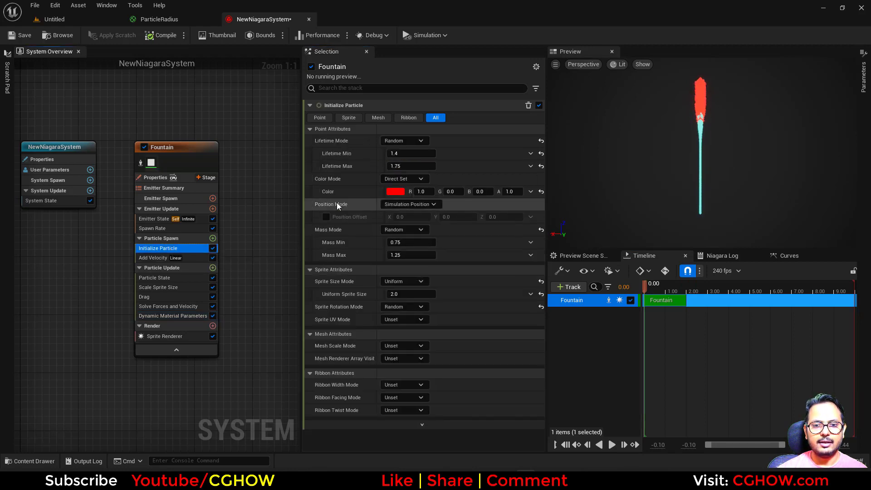
pyautogui.click(395, 191)
pyautogui.moveTo(480, 298); pyautogui.dragTo(443, 333)
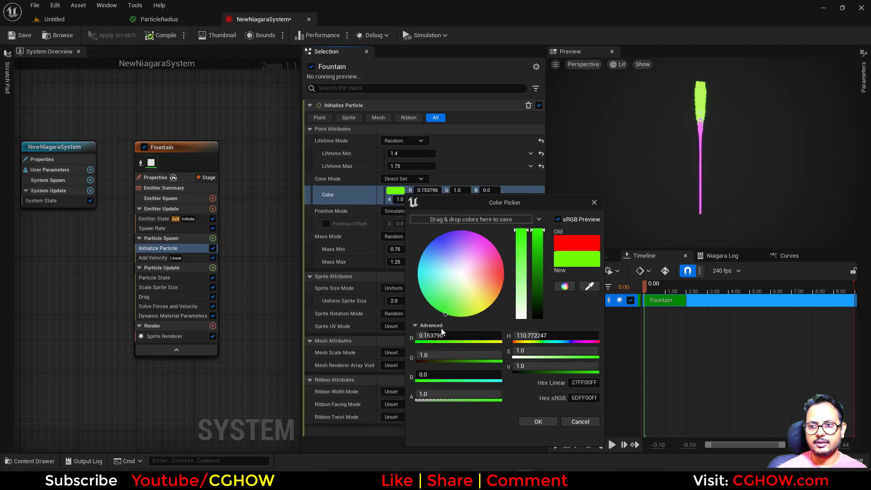
pyautogui.click(527, 423)
pyautogui.click(173, 316)
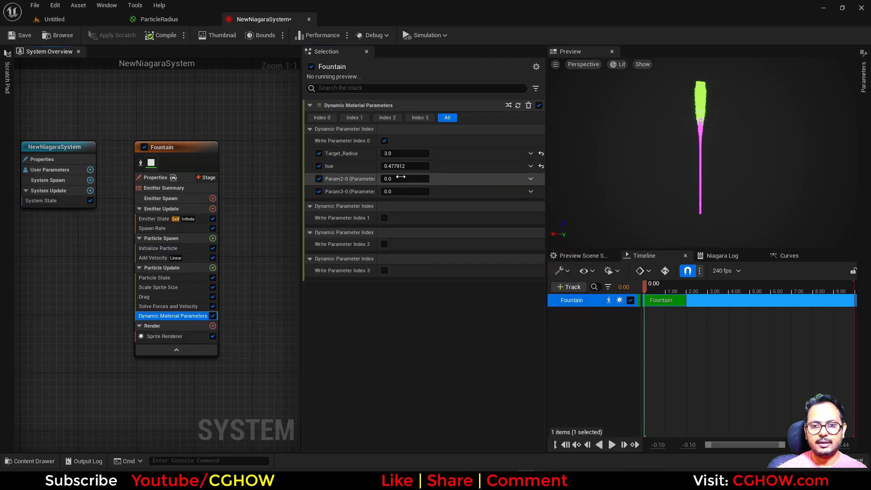
pyautogui.moveTo(405, 167); pyautogui.dragTo(416, 166)
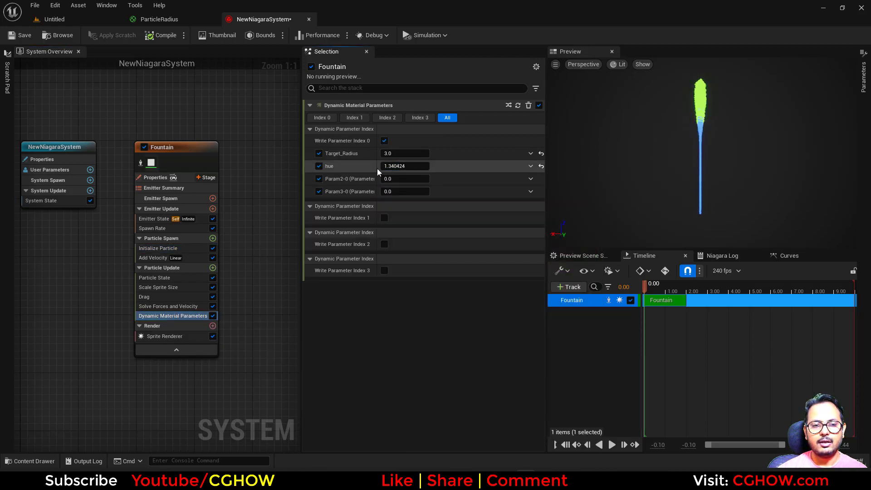
# In the ParticleRadius material, wire Particle Color directly to Emissive Color and save the material.
pyautogui.click(164, 19)
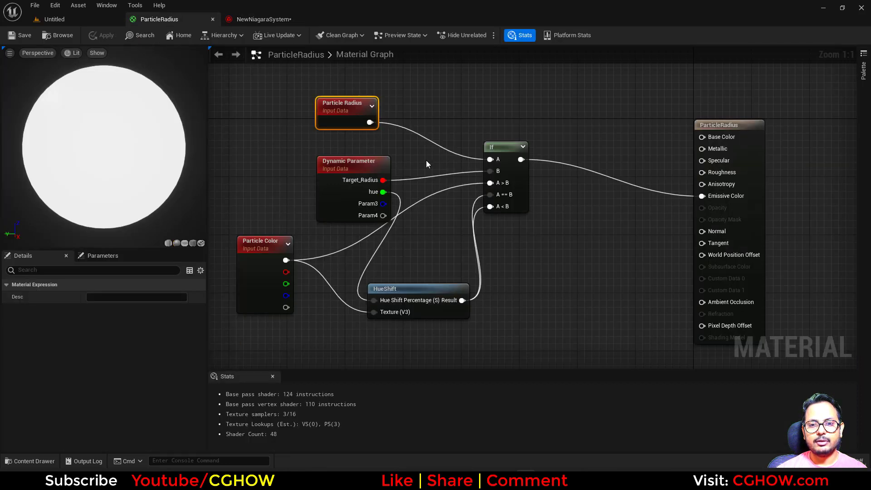
pyautogui.moveTo(286, 260); pyautogui.dragTo(707, 198)
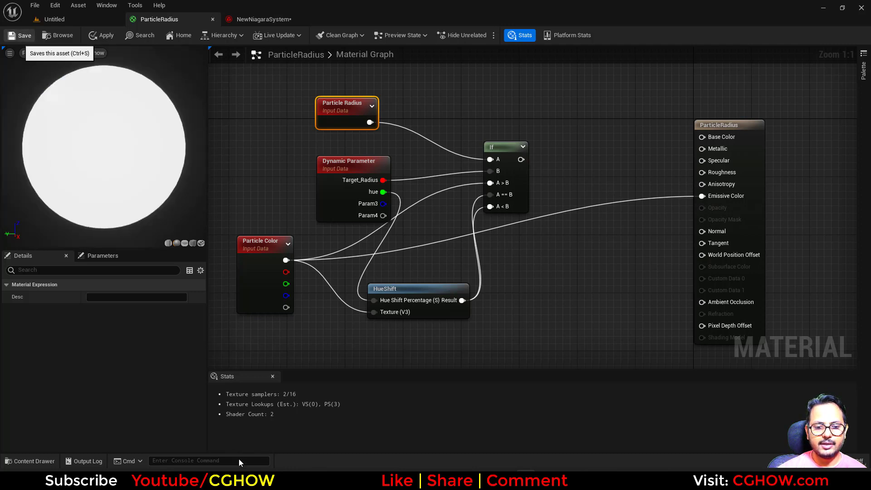
pyautogui.hotkey('ctrl', 's')
# Back in NewNiagaraSystem, reset the fountain's Initialize Particle colour to its default.
pyautogui.click(263, 19)
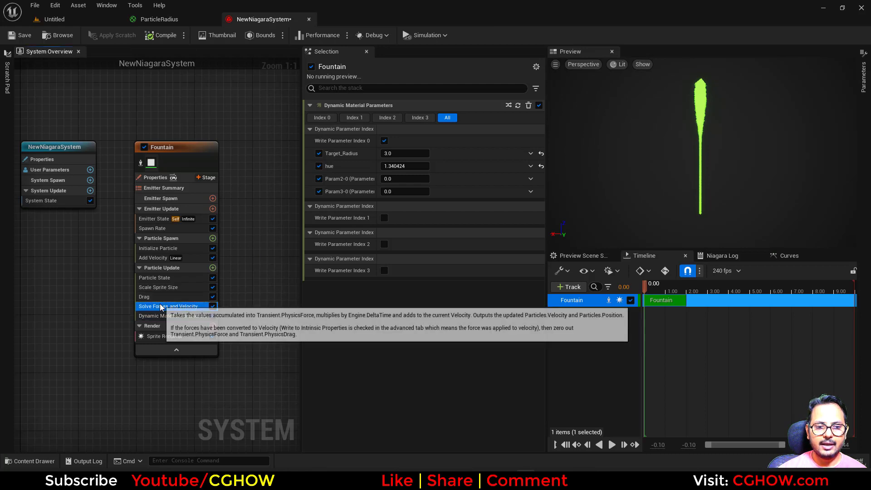
pyautogui.click(176, 287)
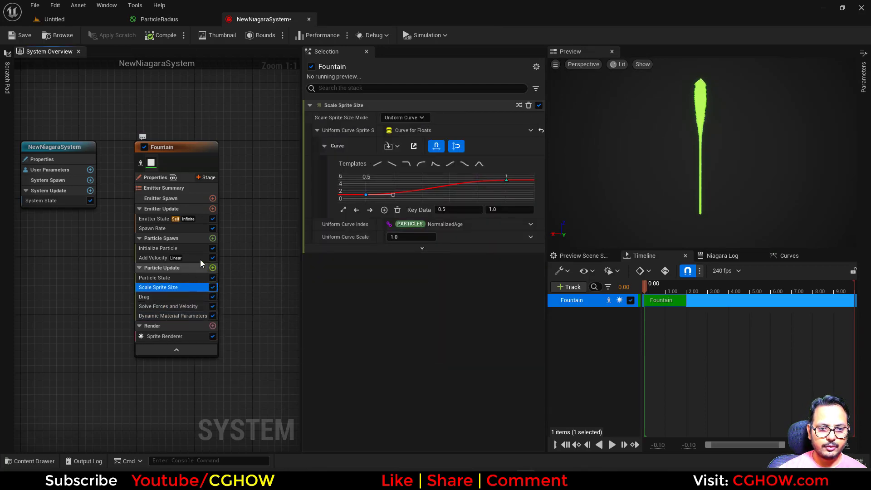
pyautogui.click(195, 249)
pyautogui.click(541, 195)
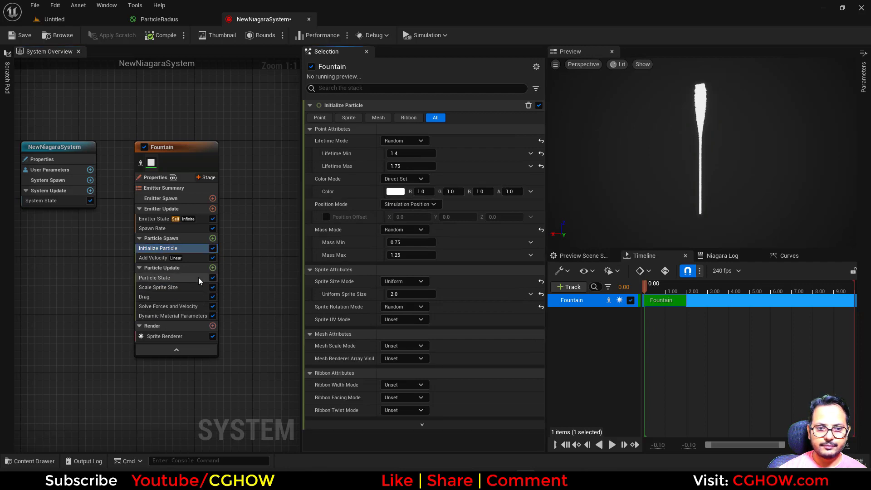
# Add a Color module to Particle Update and drive its colour with Lerp Linear Colors.
pyautogui.click(212, 268)
pyautogui.write('colo')
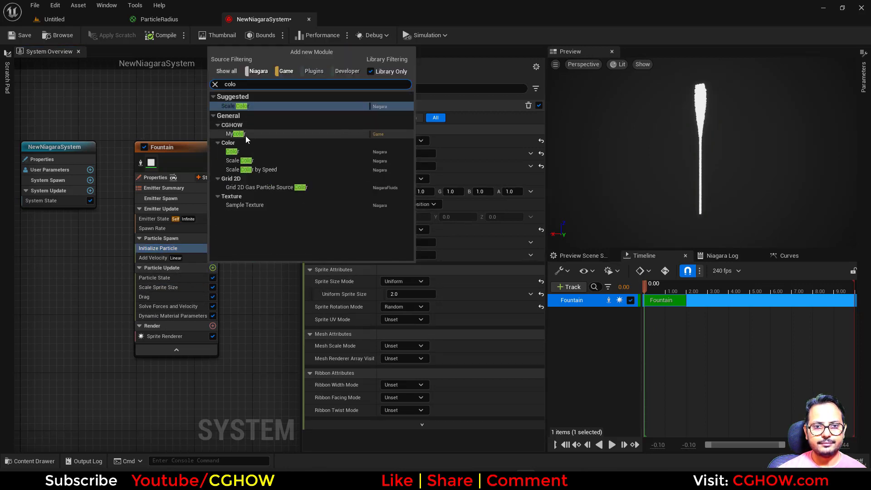
pyautogui.click(243, 151)
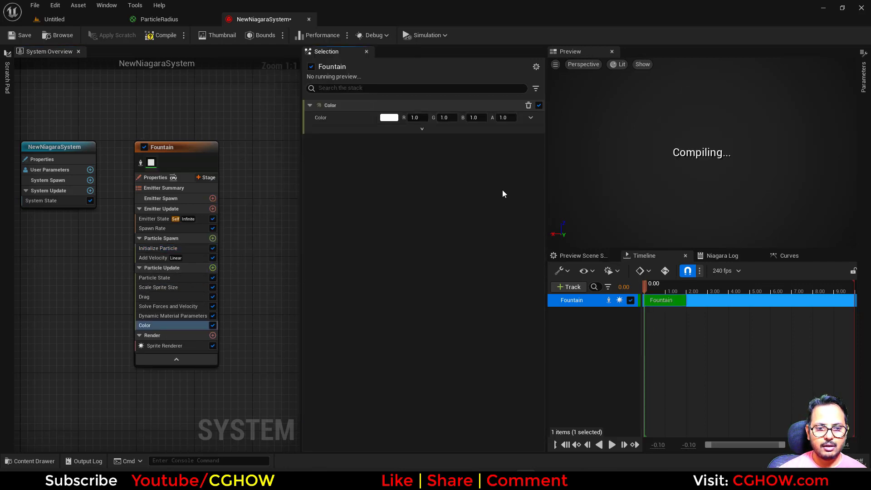
pyautogui.click(531, 118)
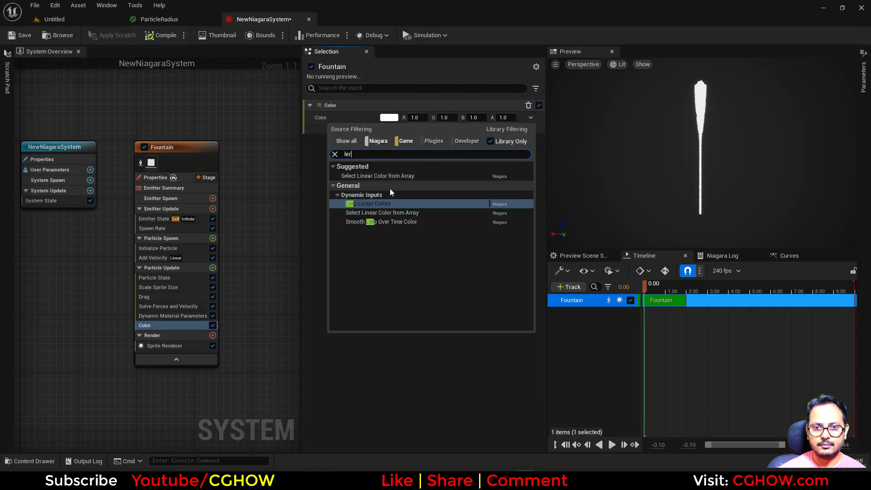
pyautogui.click(375, 201)
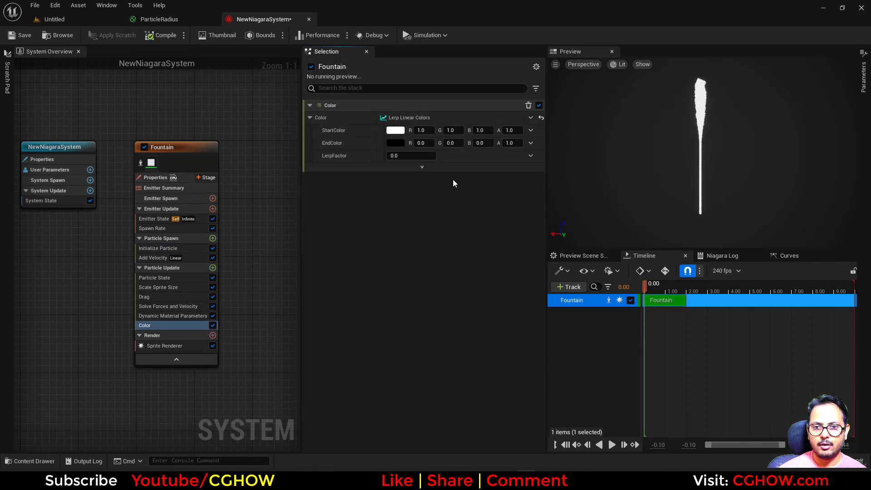
pyautogui.click(530, 156)
pyautogui.write('size')
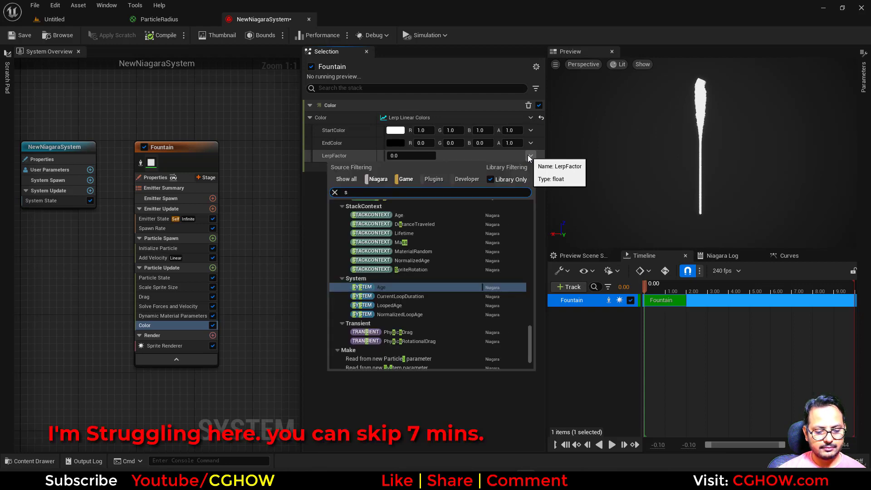
pyautogui.click(318, 230)
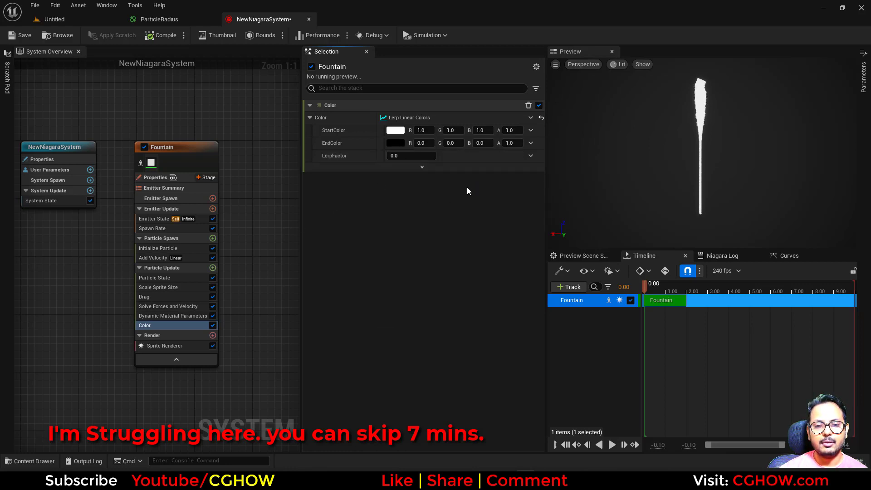
# Try driving LerpFactor with a Vector 2DLength dynamic input and search its vector's sources for size.
pyautogui.click(531, 156)
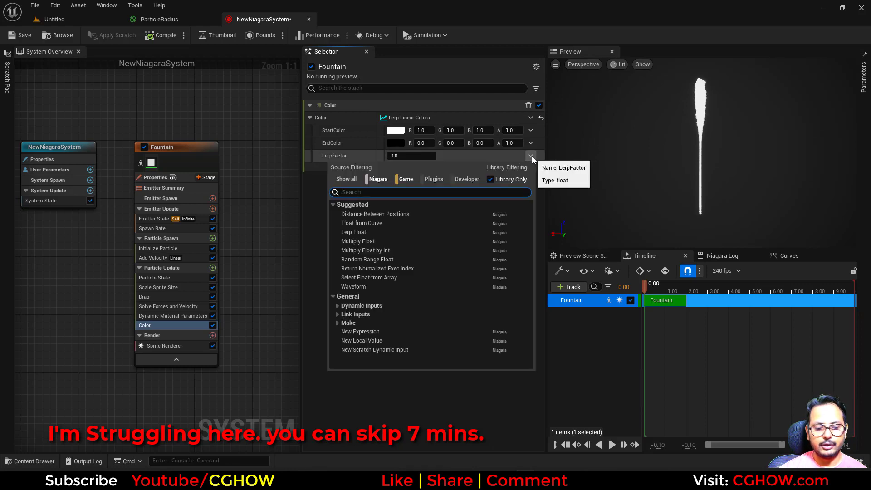
pyautogui.write('vec')
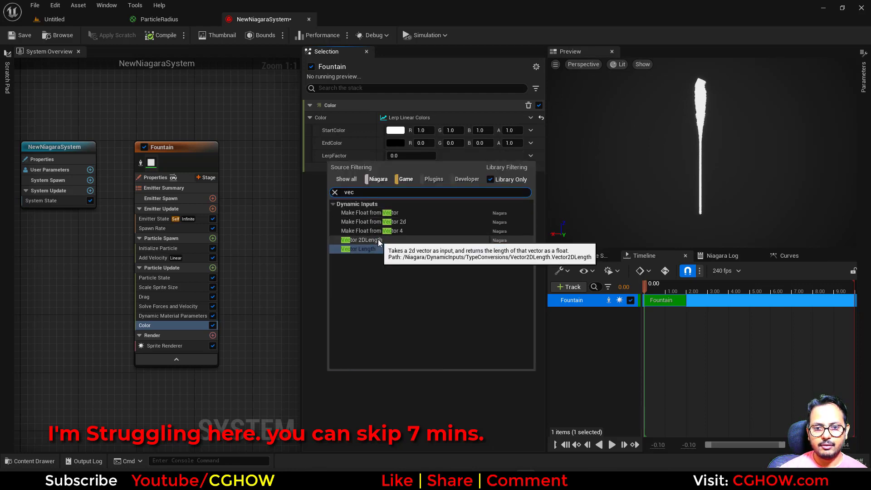
pyautogui.click(377, 240)
pyautogui.click(531, 171)
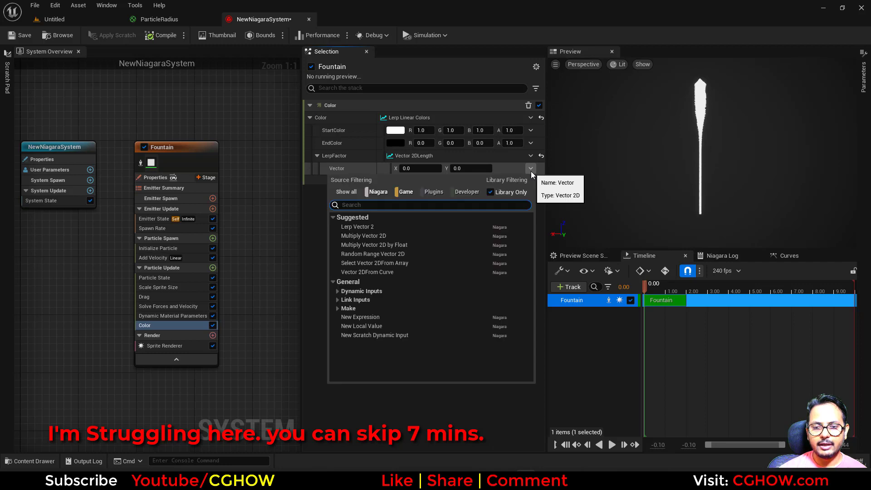
pyautogui.write('size')
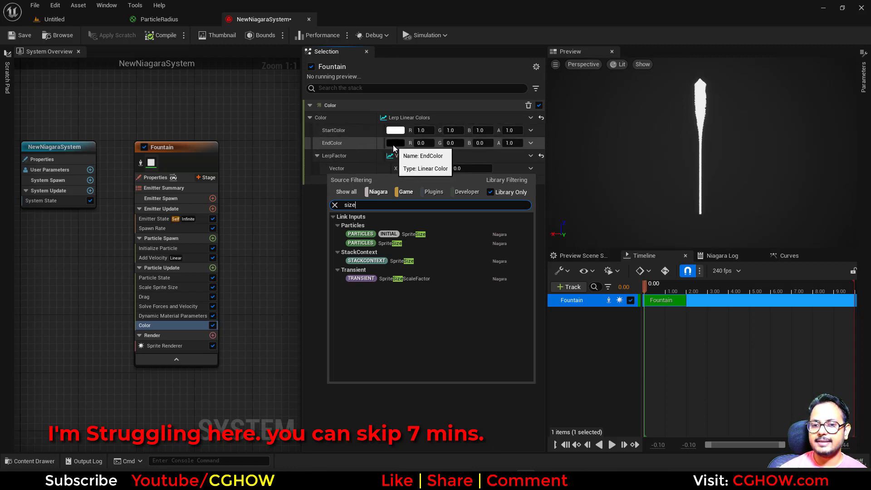
pyautogui.click(531, 156)
# Create a new scratch dynamic input for LerpFactor and add Particles SpriteSize to its Map Get node.
pyautogui.click(531, 156)
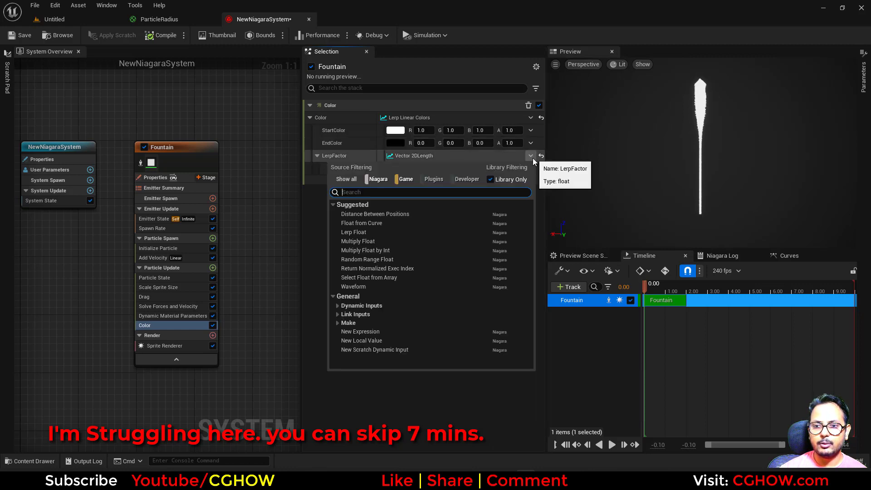
pyautogui.click(381, 350)
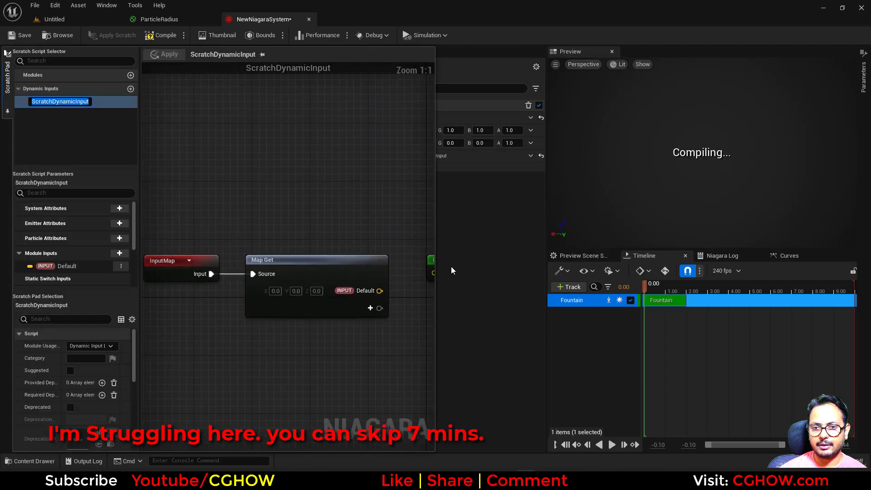
pyautogui.moveTo(451, 270); pyautogui.dragTo(282, 200, button='right')
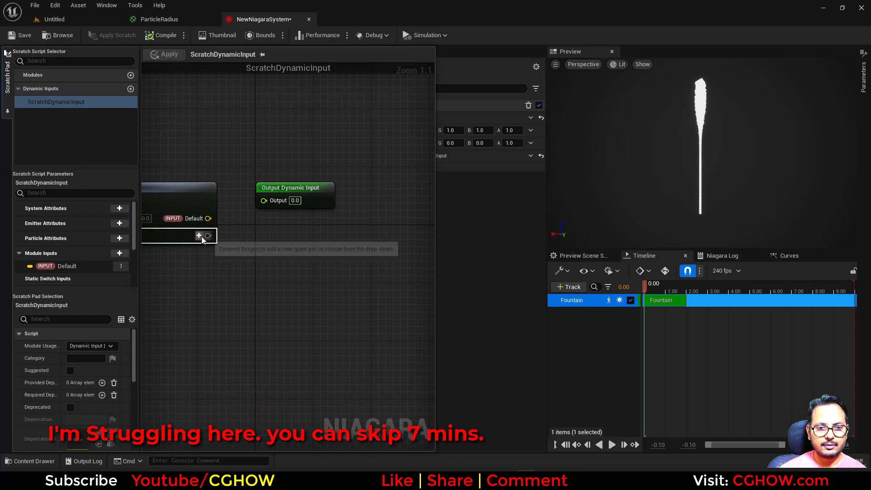
pyautogui.click(201, 237)
pyautogui.write('size')
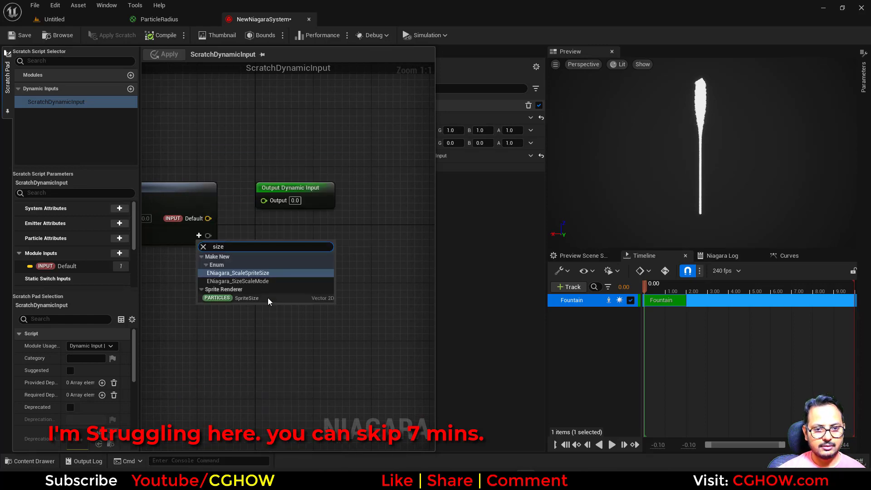
pyautogui.click(247, 299)
# Connect SpriteSize to a new Break Vector 2D node and place that node below Map Get.
pyautogui.moveTo(218, 245); pyautogui.dragTo(205, 235, button='right')
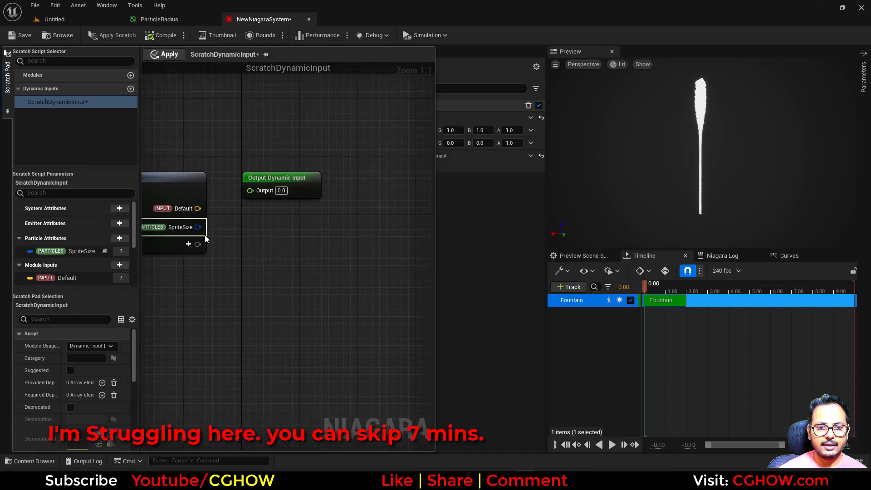
pyautogui.moveTo(198, 228); pyautogui.dragTo(220, 260)
pyautogui.write('brea')
pyautogui.click(252, 104)
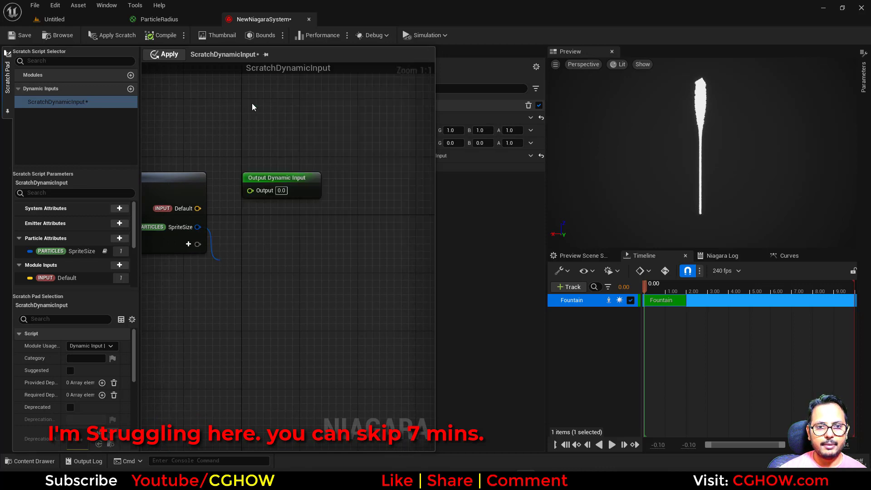
pyautogui.moveTo(312, 259); pyautogui.dragTo(371, 247, button='right')
pyautogui.moveTo(358, 264); pyautogui.dragTo(278, 300)
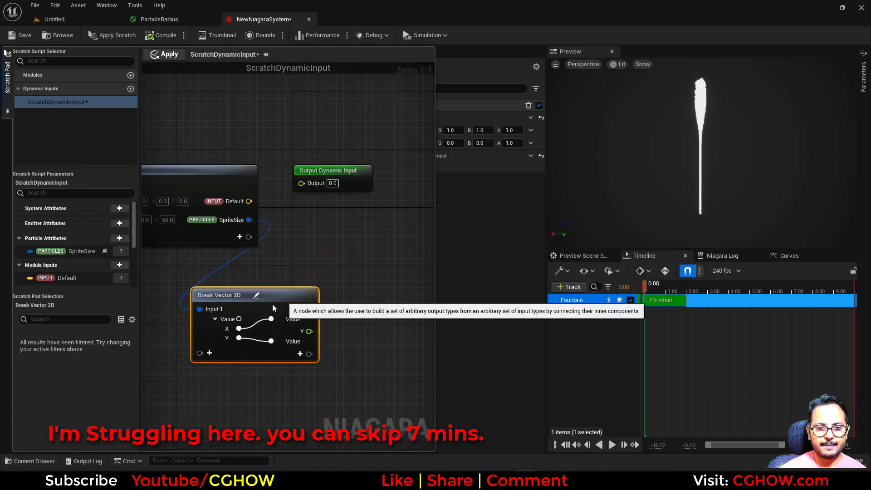
# Feed the broken vector's X through a Normalize node into the Output Dynamic Input, and apply the scratch script.
pyautogui.moveTo(273, 309); pyautogui.dragTo(214, 294, button='right')
pyautogui.moveTo(236, 296); pyautogui.dragTo(285, 282)
pyautogui.write('n')
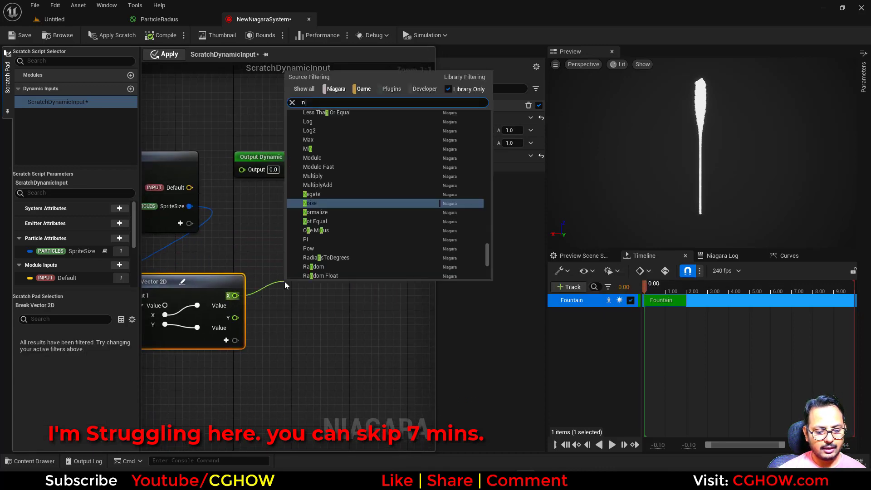
pyautogui.write('or')
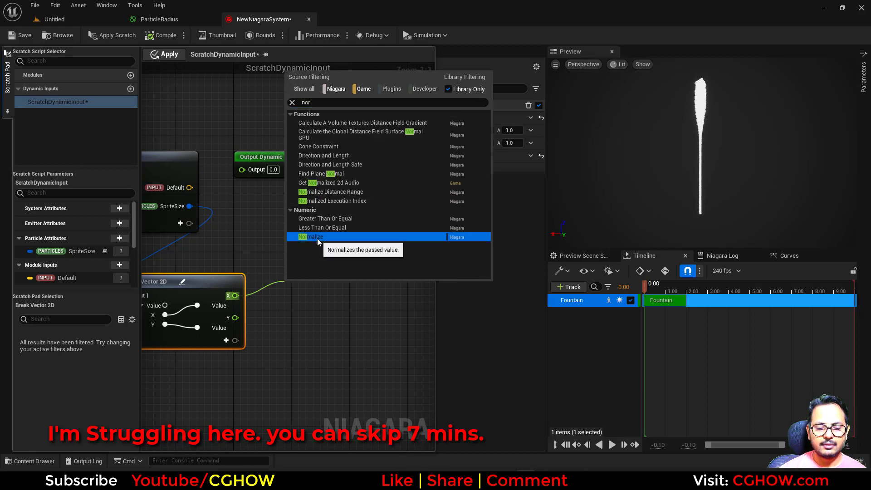
pyautogui.click(317, 238)
pyautogui.moveTo(337, 299); pyautogui.dragTo(242, 168)
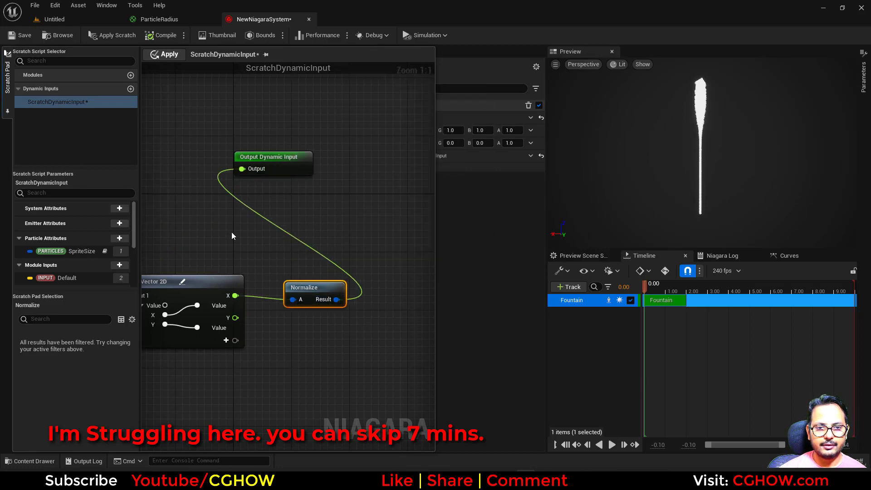
pyautogui.moveTo(232, 236); pyautogui.dragTo(294, 232, button='right')
pyautogui.click(167, 55)
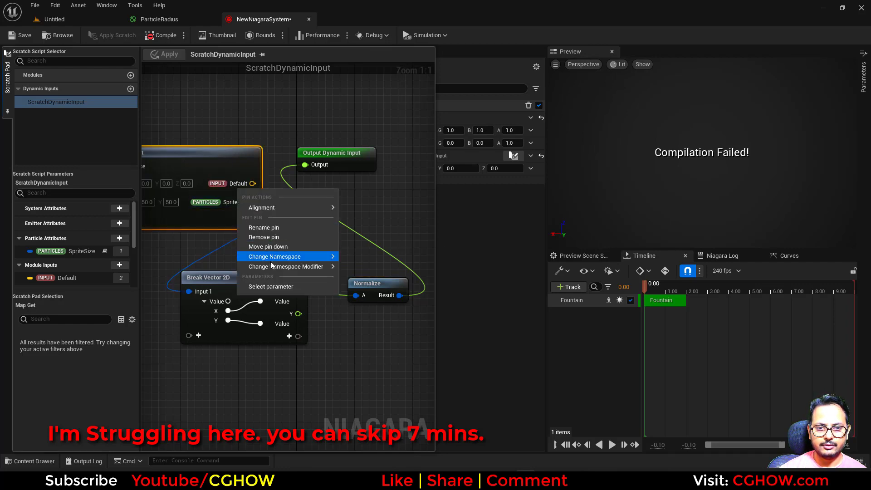
# Remove the Default input pin from Map Get, replace Normalize with a direct link from Break Vector 2D's X to Output, and apply the script.
pyautogui.click(287, 237)
pyautogui.click(168, 55)
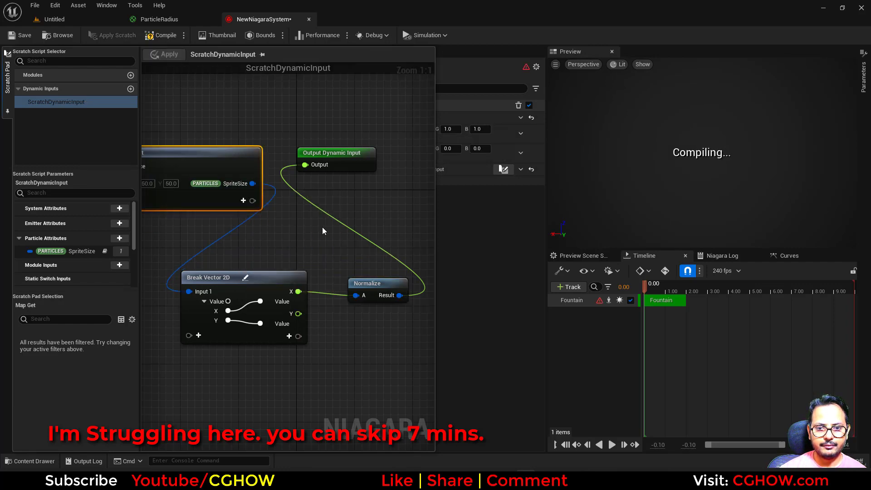
pyautogui.click(353, 286)
pyautogui.press('Delete')
pyautogui.moveTo(275, 294); pyautogui.dragTo(281, 167)
pyautogui.click(167, 54)
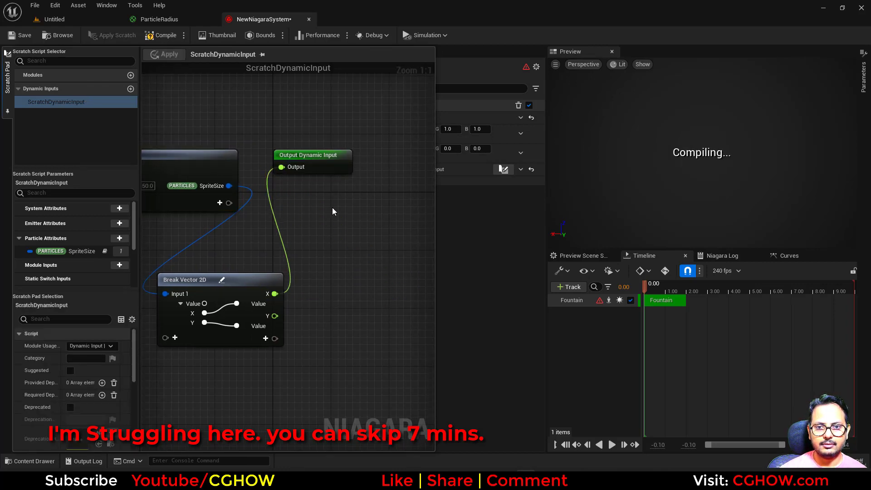
# Check the fountain's Particle Update and Particle Spawn modules and run the preview simulation briefly.
pyautogui.click(493, 253)
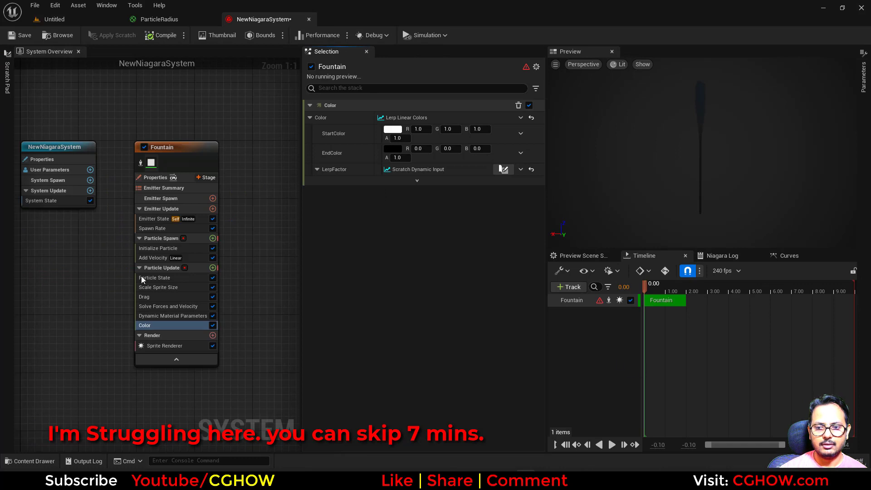
pyautogui.click(152, 270)
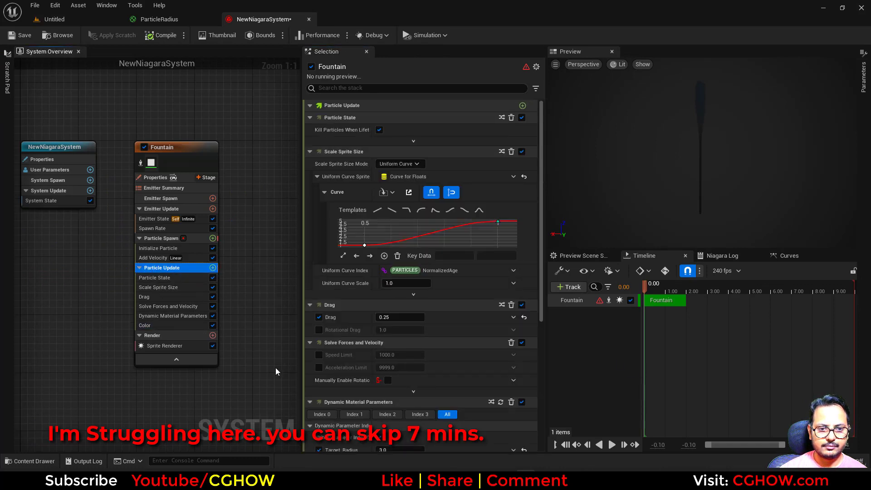
pyautogui.click(195, 239)
pyautogui.click(612, 445)
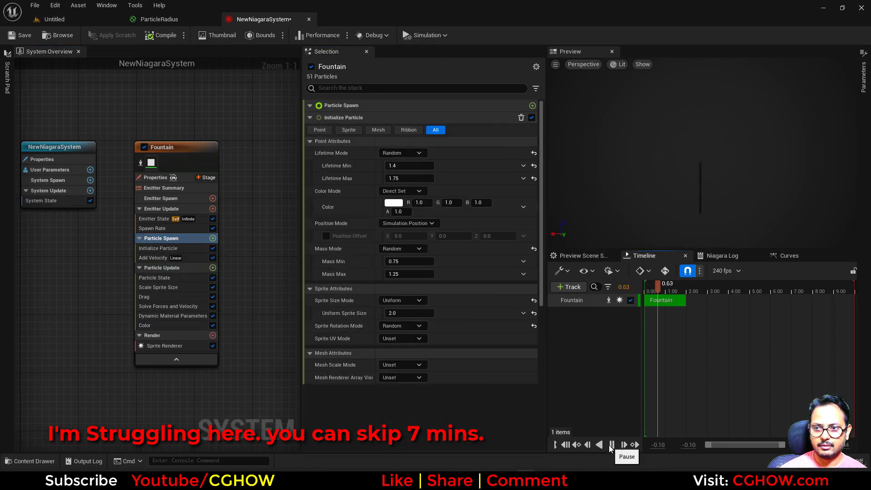
pyautogui.click(611, 446)
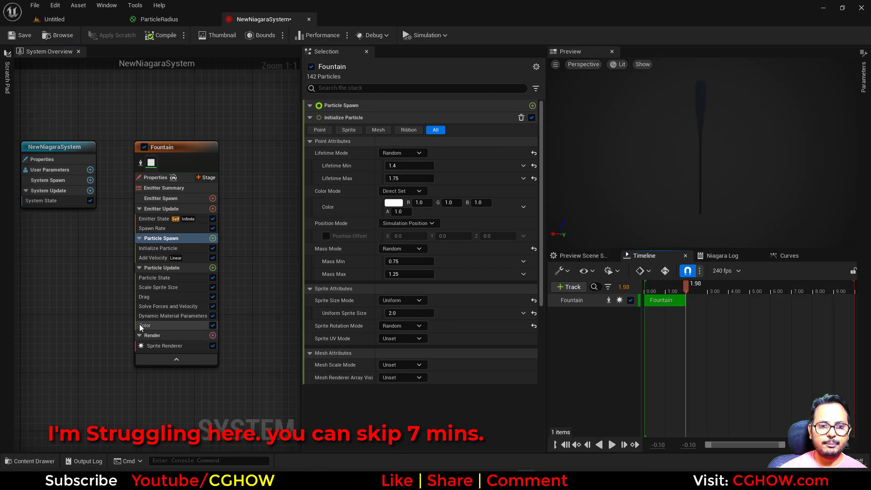
# Reopen the LerpFactor scratch script and search the nodes compatible with Break Vector 2D's X for Clamp.
pyautogui.click(155, 325)
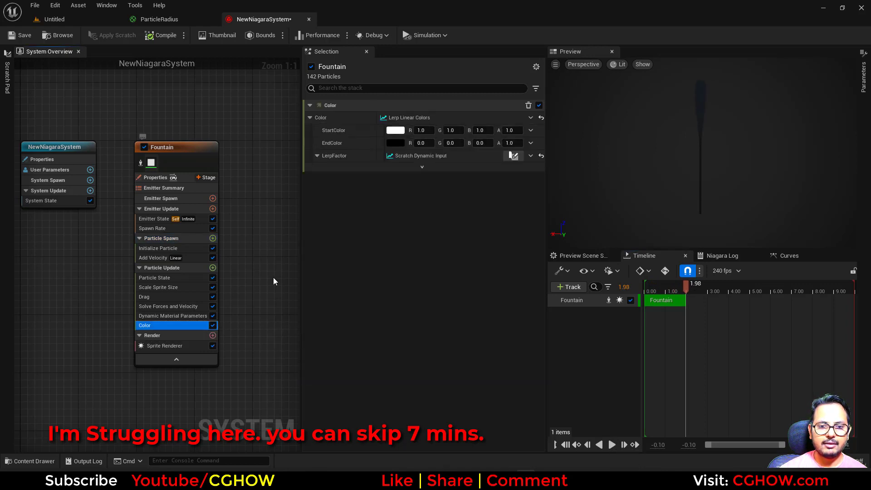
pyautogui.click(513, 156)
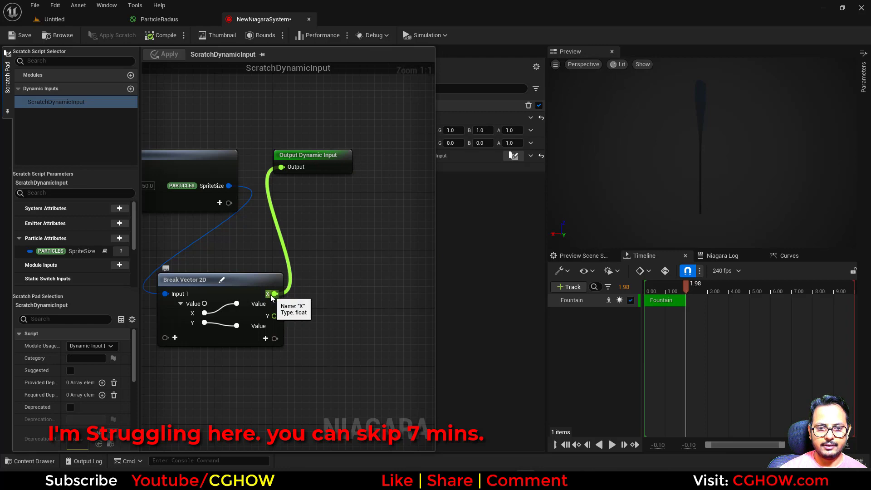
pyautogui.moveTo(272, 297); pyautogui.dragTo(316, 278)
pyautogui.write('cl')
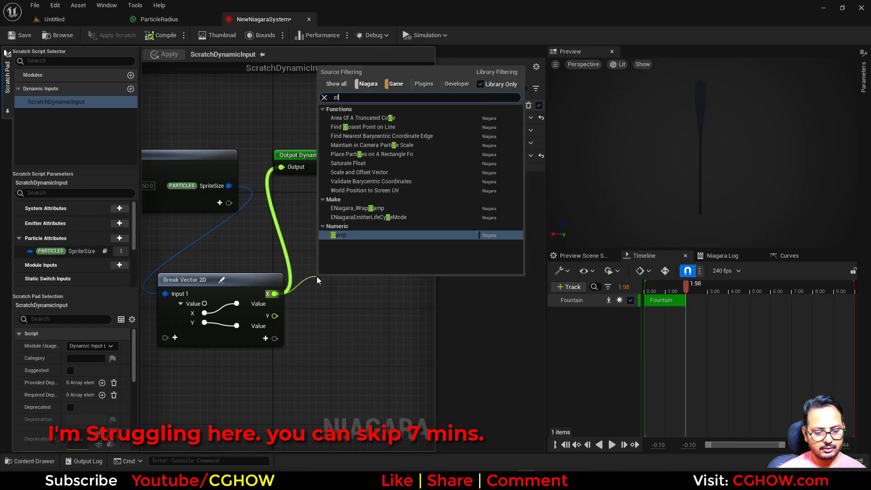
pyautogui.write('am')
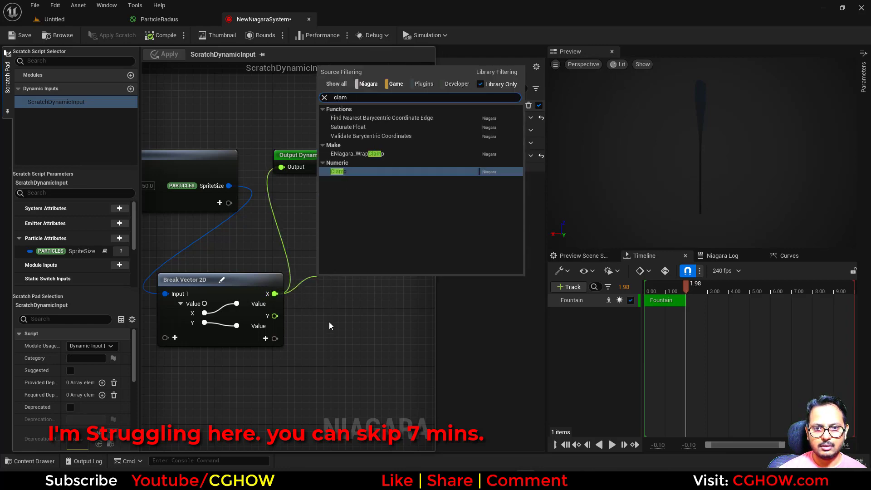
pyautogui.click(330, 326)
# Try routing Break Vector 2D's X through a new Normalize node into the Output Dynamic Input, and apply the script.
pyautogui.moveTo(274, 293); pyautogui.dragTo(328, 269)
pyautogui.write('no')
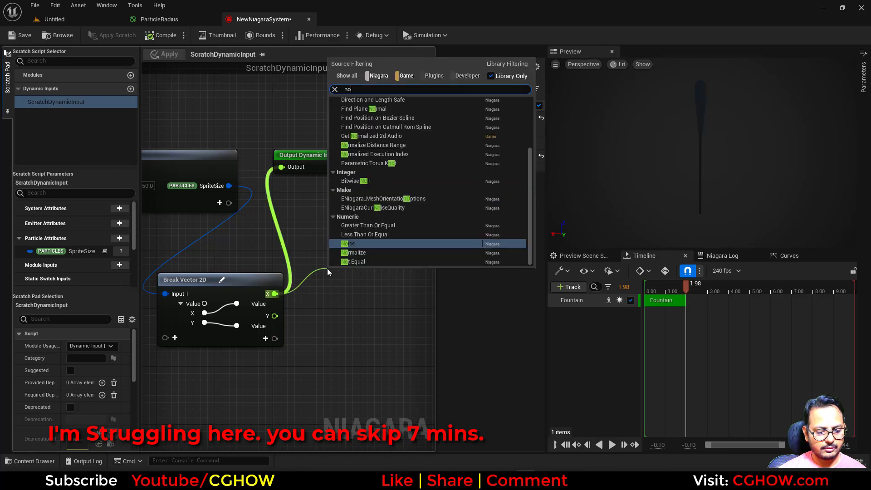
pyautogui.write('r')
pyautogui.click(366, 224)
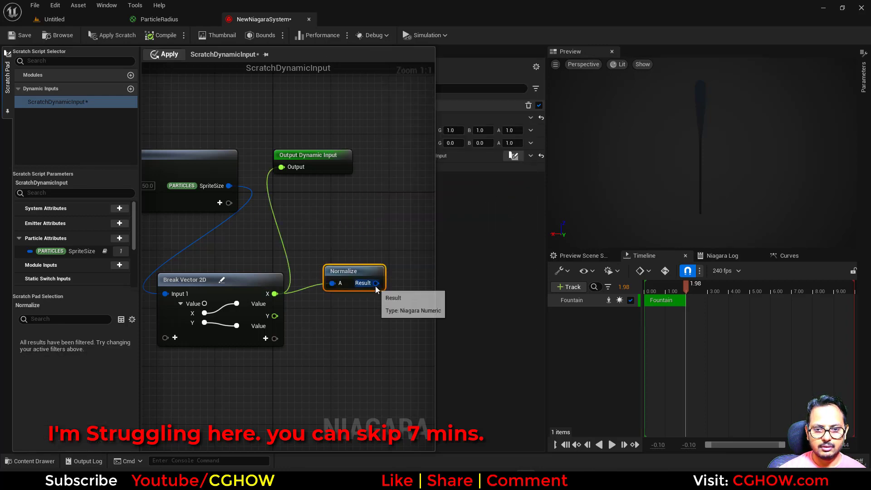
pyautogui.moveTo(375, 283); pyautogui.dragTo(281, 167)
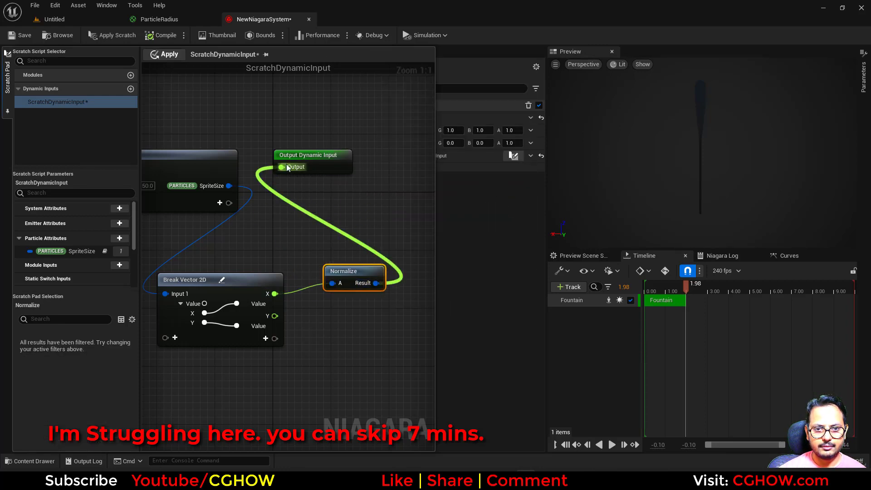
pyautogui.click(167, 55)
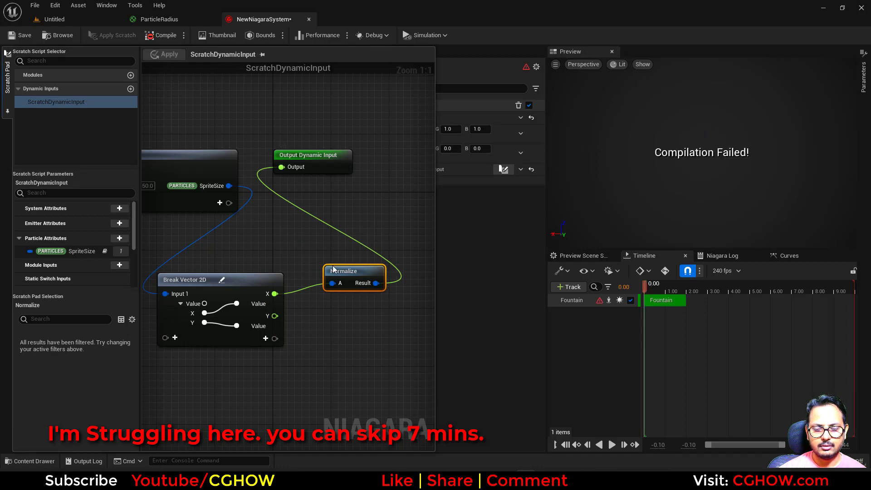
# Try replacing Normalize with a Saturate Float node between Break Vector 2D's X and Output, and apply the script.
pyautogui.moveTo(333, 270); pyautogui.dragTo(299, 263, button='right')
pyautogui.press('Delete')
pyautogui.moveTo(234, 287); pyautogui.dragTo(280, 263)
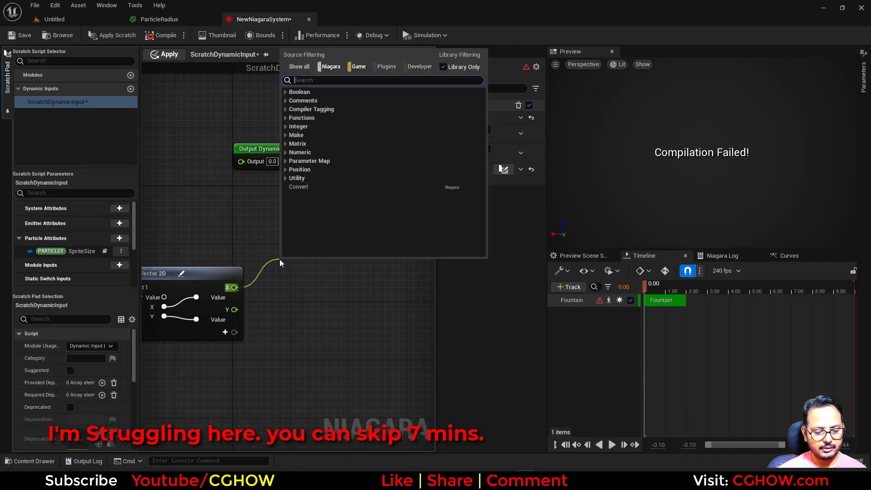
pyautogui.write('saturate')
pyautogui.click(318, 128)
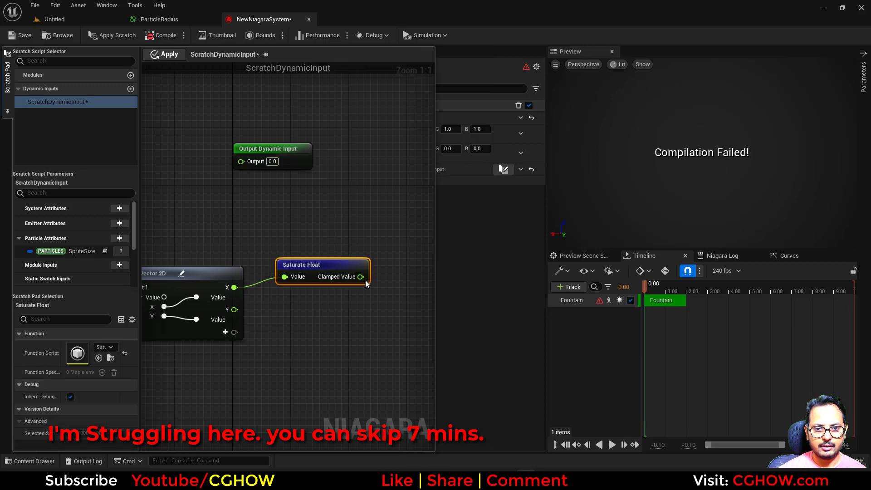
pyautogui.moveTo(240, 153); pyautogui.dragTo(240, 159)
pyautogui.click(169, 55)
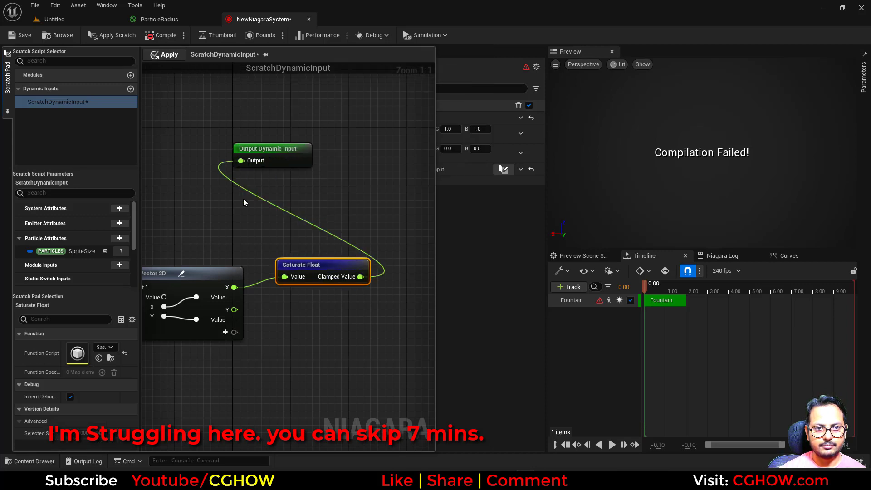
# Return to the Color module and play the preview to check the fountain with Saturate Float applied.
pyautogui.moveTo(249, 239); pyautogui.dragTo(293, 241, button='right')
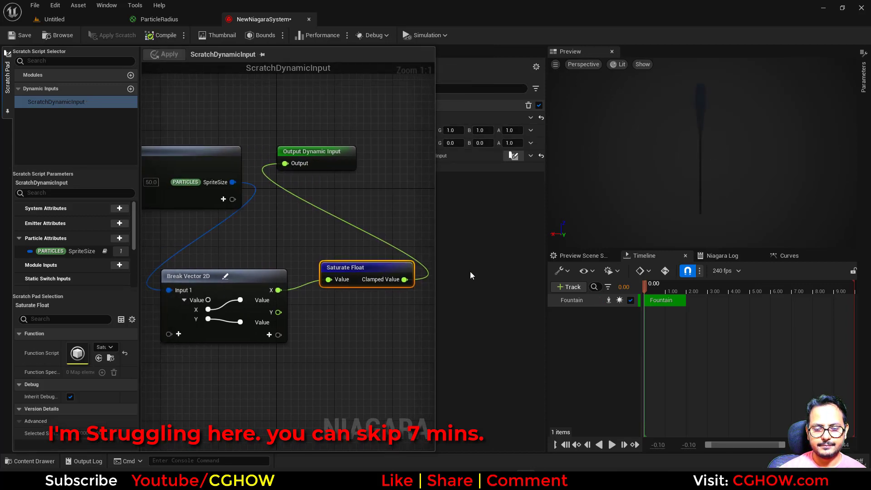
pyautogui.click(470, 271)
pyautogui.click(611, 445)
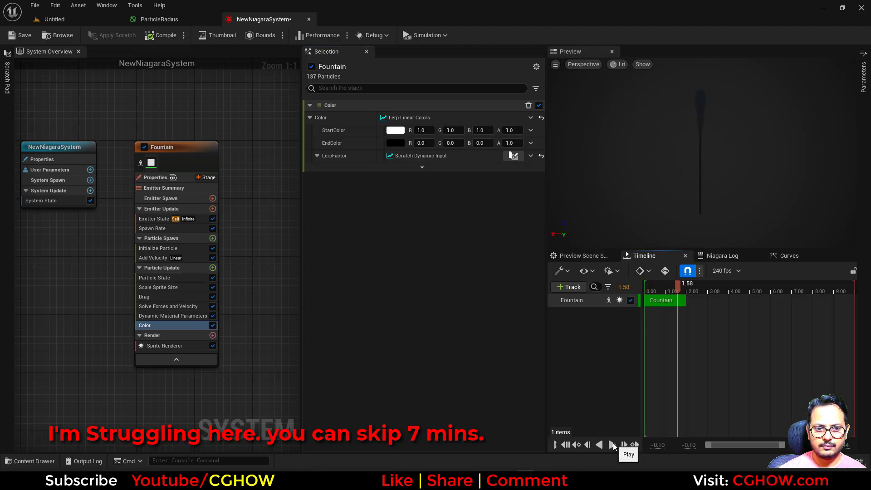
pyautogui.click(612, 445)
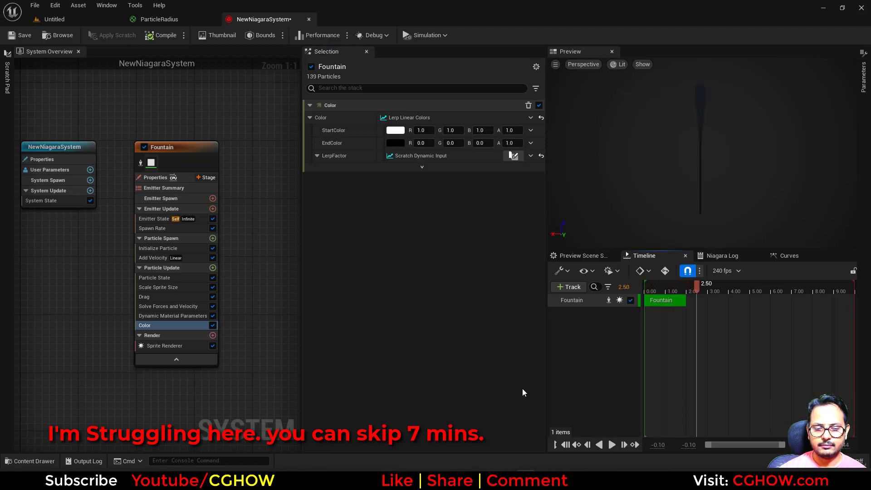
# Make the Color module's EndColor red by setting its R value to 1.
pyautogui.click(398, 145)
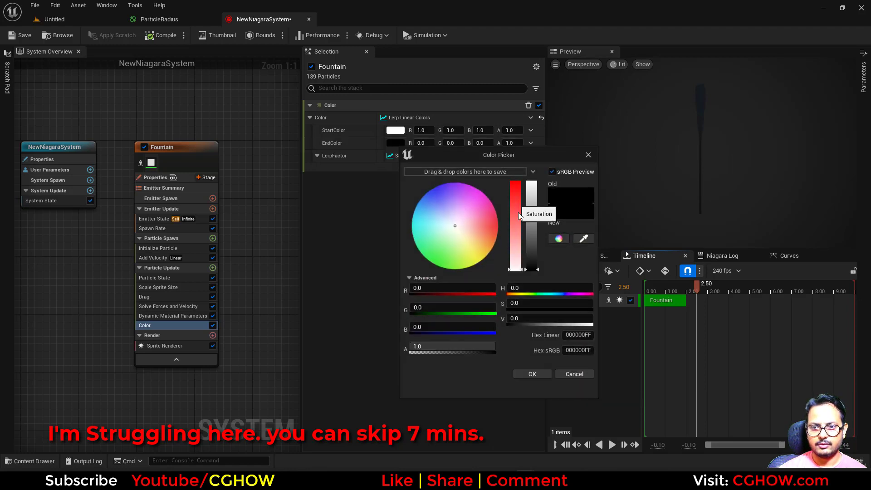
pyautogui.click(562, 377)
pyautogui.click(427, 143)
pyautogui.write('1')
pyautogui.press('Return')
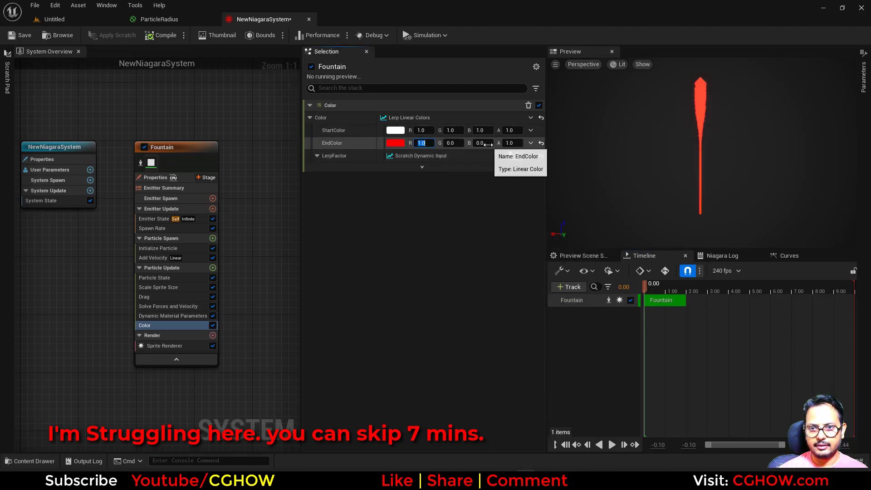
# Make StartColor green by setting R and B to 0 with G at 1.0.
pyautogui.click(458, 130)
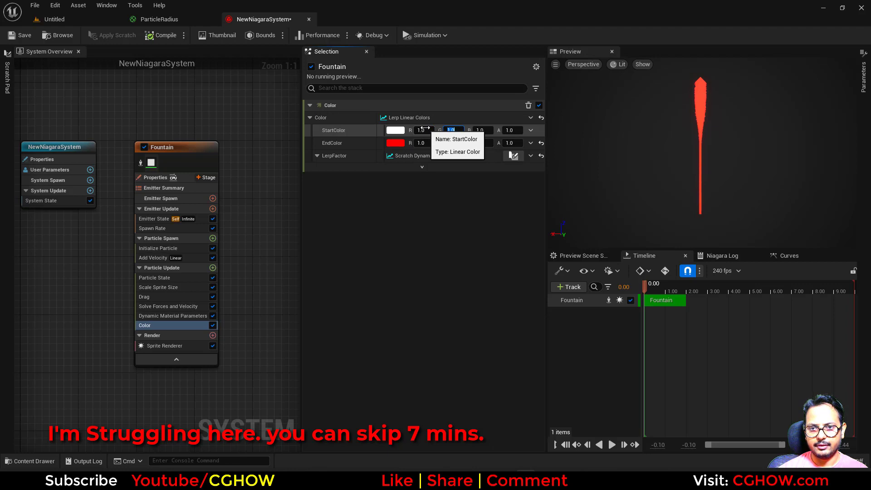
pyautogui.write('0')
pyautogui.press('Tab')
pyautogui.press('Tab')
pyautogui.write('0')
pyautogui.press('Return')
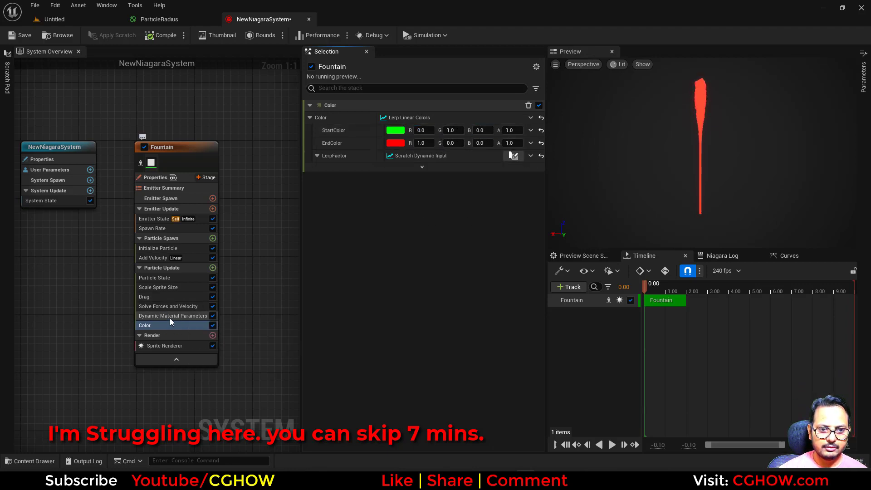
# Move the Color module directly below Drag in Particle Update and disable Scale Sprite Size.
pyautogui.moveTo(162, 326); pyautogui.dragTo(164, 301)
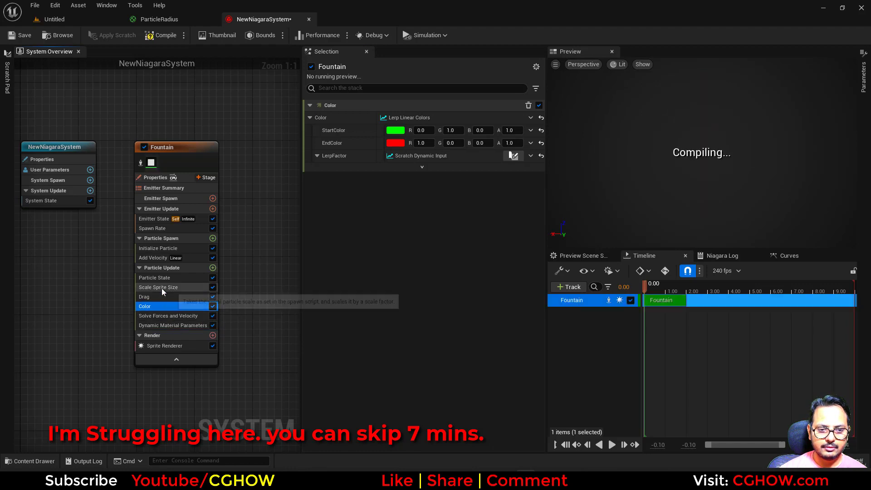
pyautogui.click(161, 288)
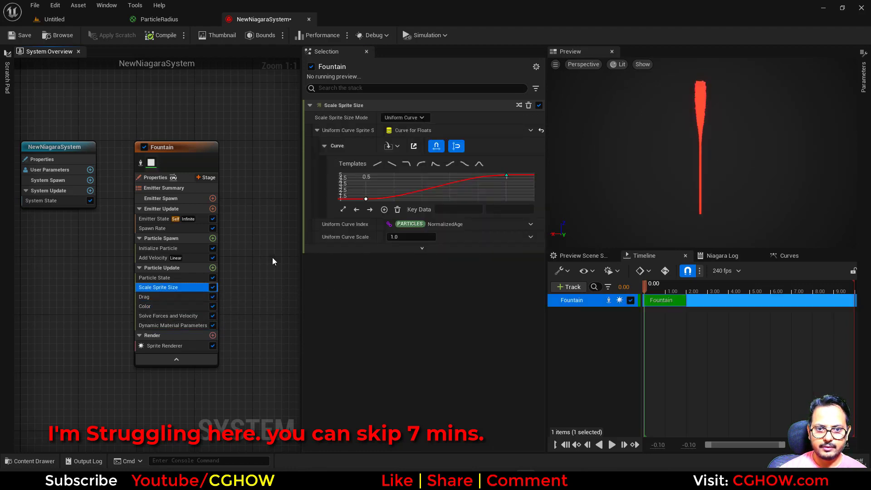
pyautogui.click(212, 289)
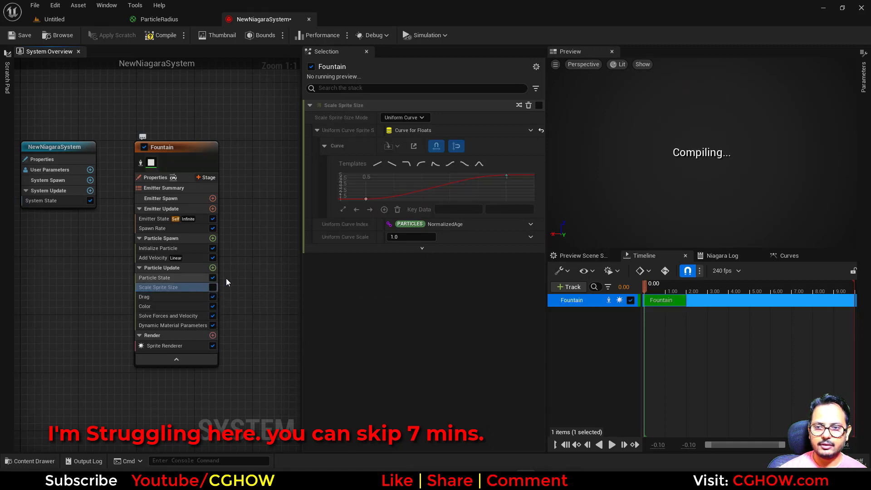
# Set Initialize Particle's Uniform Sprite Size to about 5.06.
pyautogui.click(158, 248)
pyautogui.moveTo(410, 297); pyautogui.dragTo(384, 296)
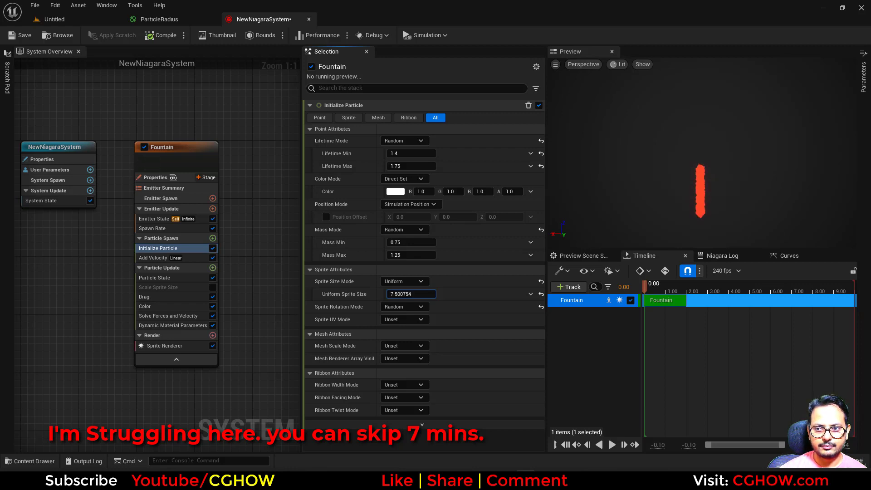
pyautogui.click(422, 295)
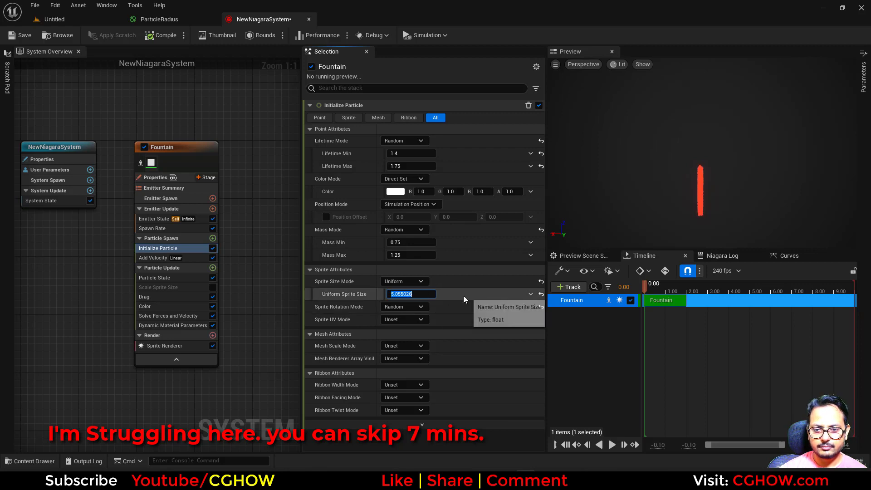
pyautogui.click(451, 297)
# Reopen the Color module's LerpFactor scratch script and delete its Saturate Float node.
pyautogui.click(170, 326)
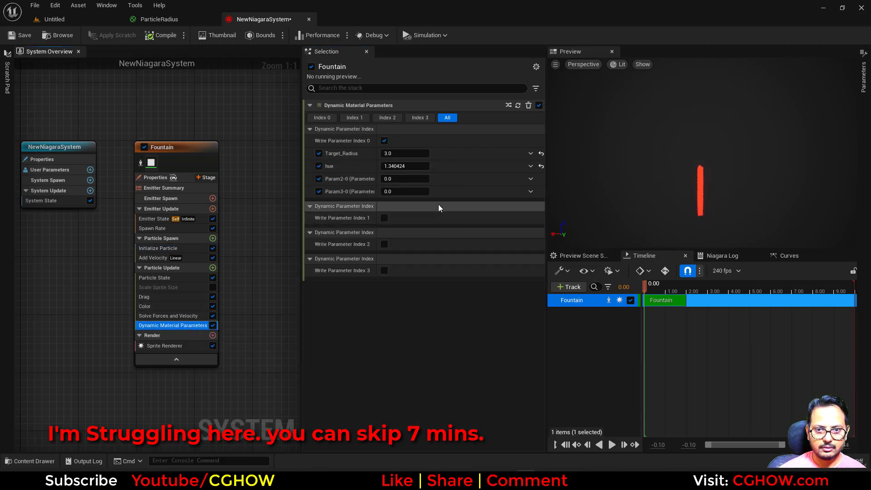
pyautogui.click(163, 306)
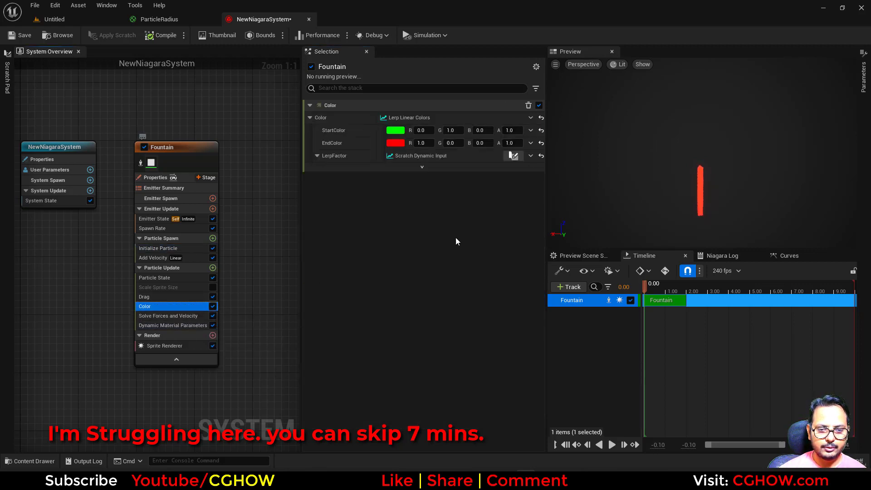
pyautogui.click(513, 156)
pyautogui.moveTo(377, 312); pyautogui.dragTo(296, 290, button='right')
pyautogui.moveTo(311, 259); pyautogui.dragTo(311, 266)
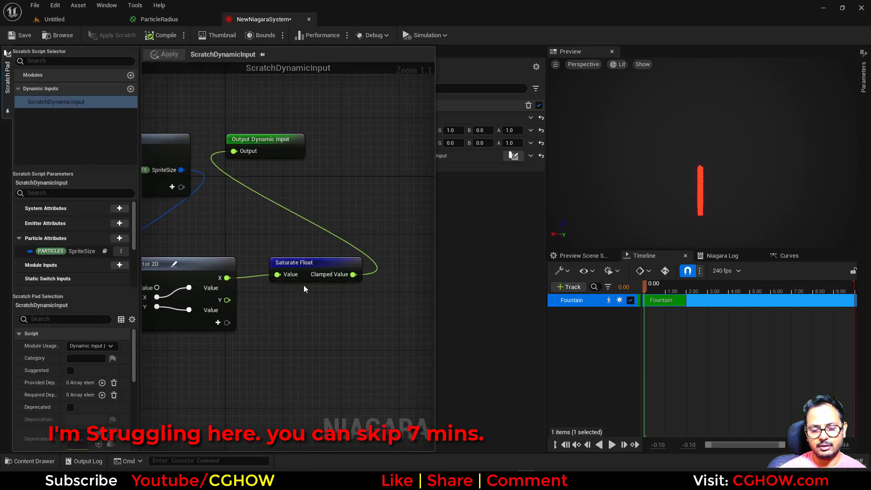
pyautogui.press('Delete')
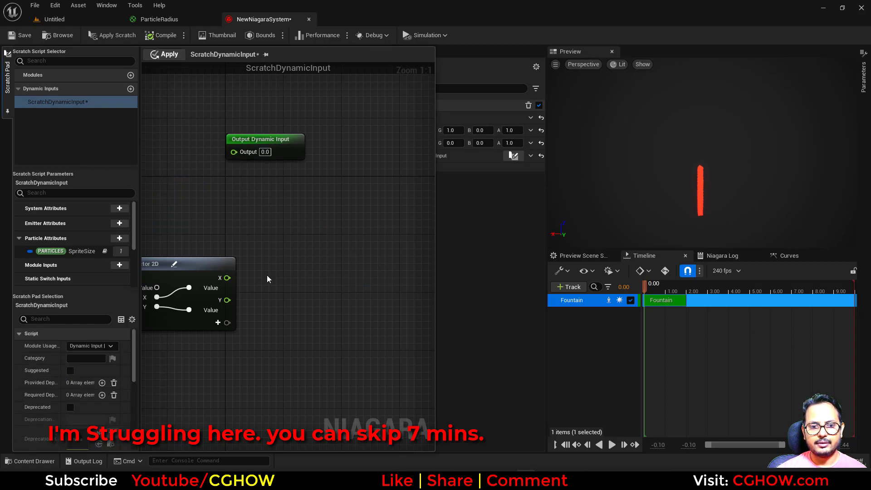
# Search the node library for "rem" and place the matching node in the empty graph area beside Break Vector 2D.
pyautogui.moveTo(267, 280); pyautogui.dragTo(306, 259, button='right')
pyautogui.rightClick(305, 227)
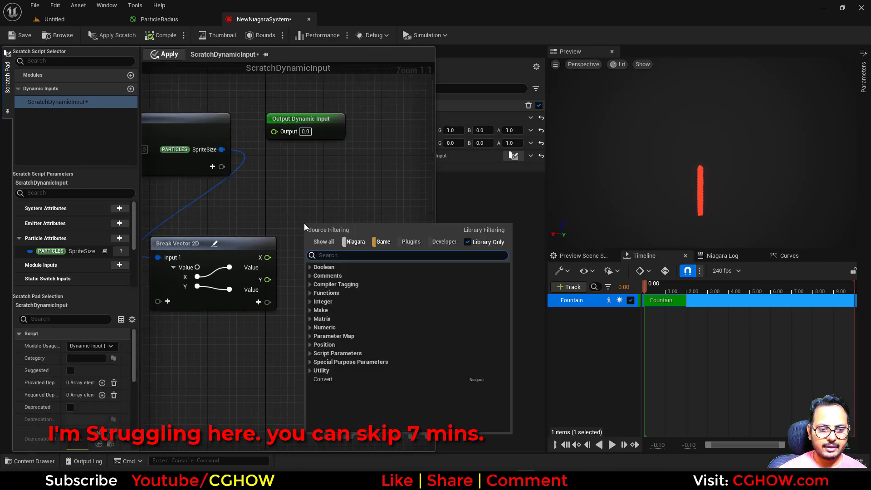
pyautogui.write('rem')
pyautogui.click(348, 295)
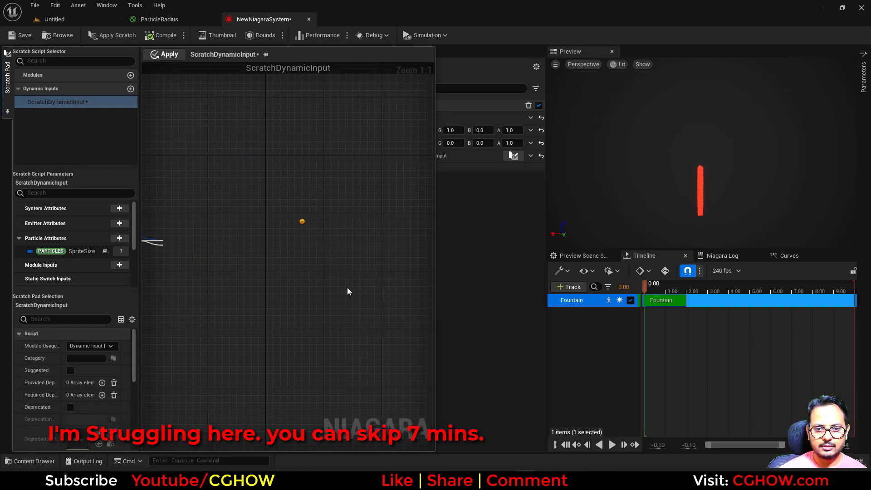
# Connect Break Vector 2D's X output to Remap Range's Value and convert the Input Min and Input Max pins to float.
pyautogui.moveTo(248, 266); pyautogui.dragTo(292, 249)
pyautogui.rightClick(292, 272)
pyautogui.moveTo(375, 299)
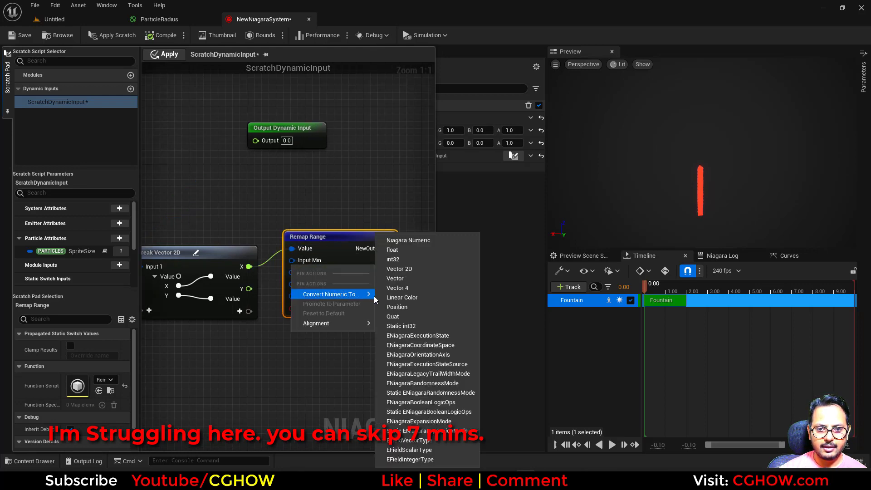
pyautogui.click(392, 250)
pyautogui.rightClick(293, 282)
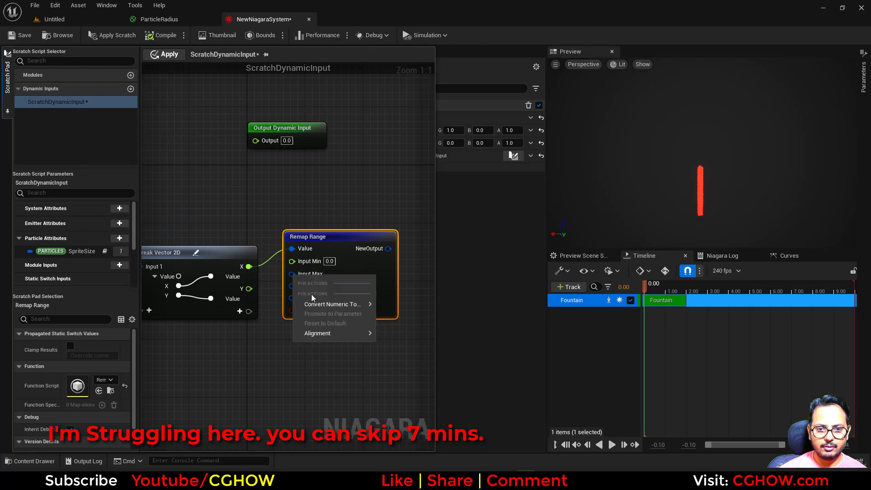
pyautogui.moveTo(359, 298)
pyautogui.click(393, 250)
# Convert Remap Range's Output Min and Output Max pins to float.
pyautogui.rightClick(293, 288)
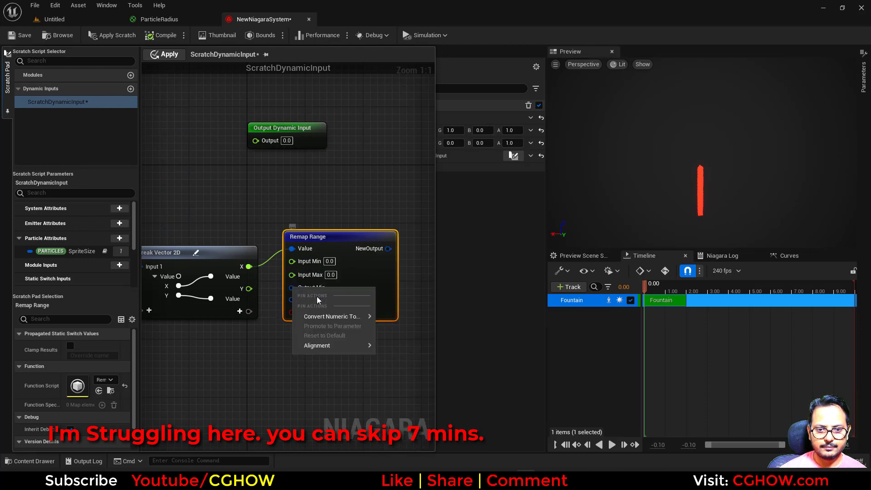
pyautogui.moveTo(318, 315)
pyautogui.click(393, 254)
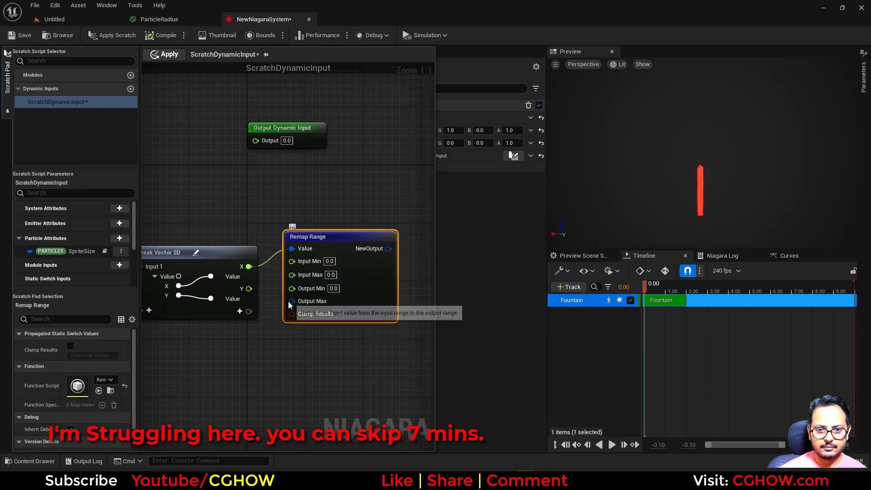
pyautogui.rightClick(292, 301)
pyautogui.moveTo(353, 330)
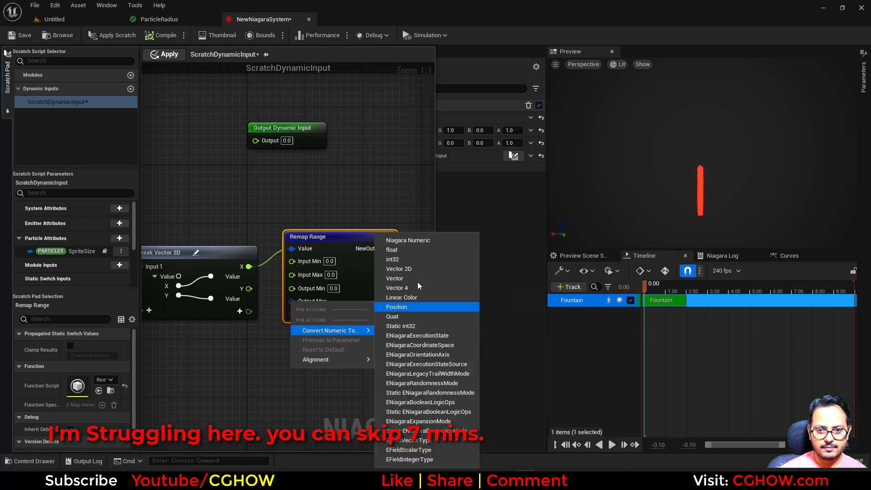
pyautogui.click(393, 250)
# Wire Remap Range's NewOutput into Output Dynamic Input, and Break Vector 2D's X into Remap Range's Input Max.
pyautogui.moveTo(388, 248); pyautogui.dragTo(237, 158)
pyautogui.moveTo(236, 158); pyautogui.dragTo(256, 141)
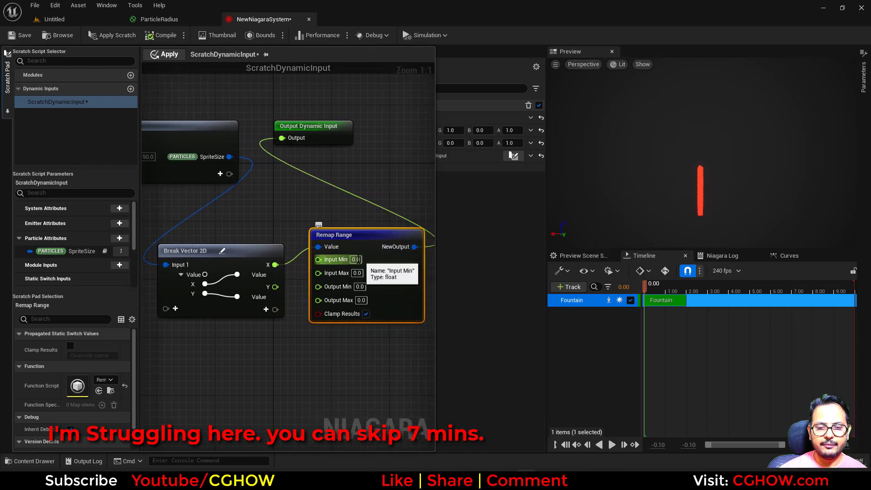
pyautogui.moveTo(276, 270); pyautogui.dragTo(319, 273)
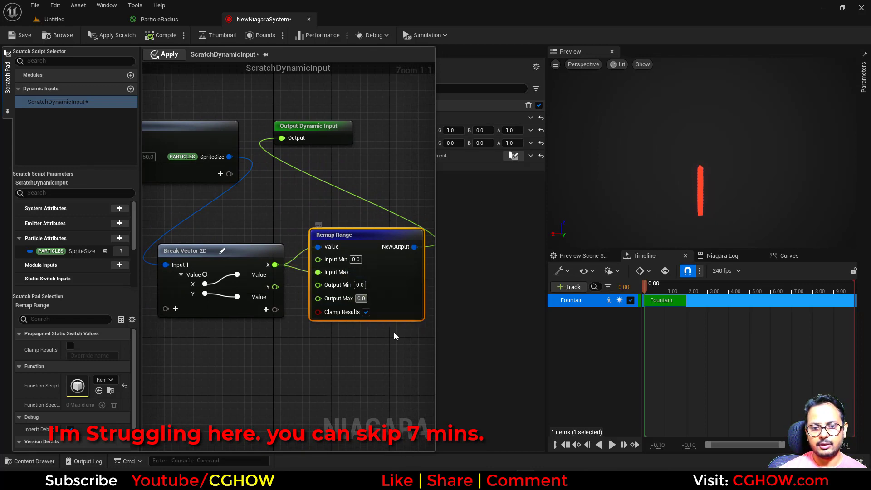
# Set Remap Range's Output Max to 1 and apply the scratch script.
pyautogui.click(362, 301)
pyautogui.write('1')
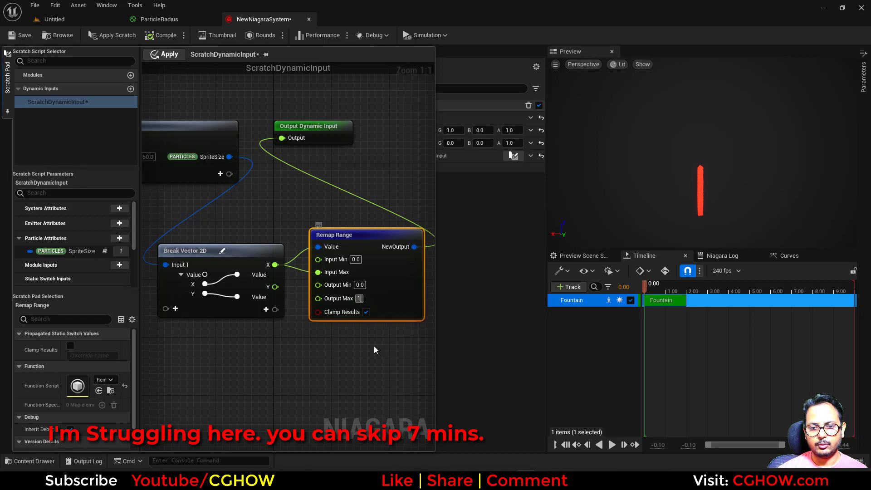
pyautogui.moveTo(358, 351); pyautogui.dragTo(340, 352, button='right')
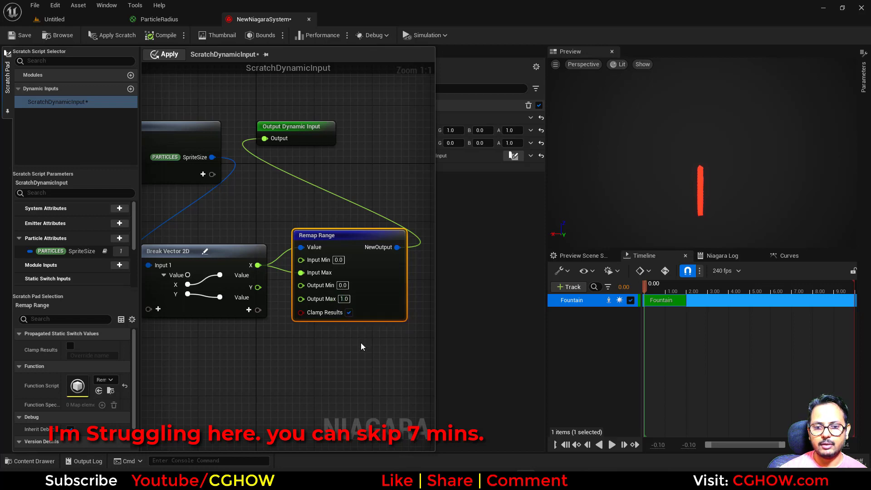
pyautogui.moveTo(359, 345); pyautogui.dragTo(350, 351, button='right')
pyautogui.click(165, 55)
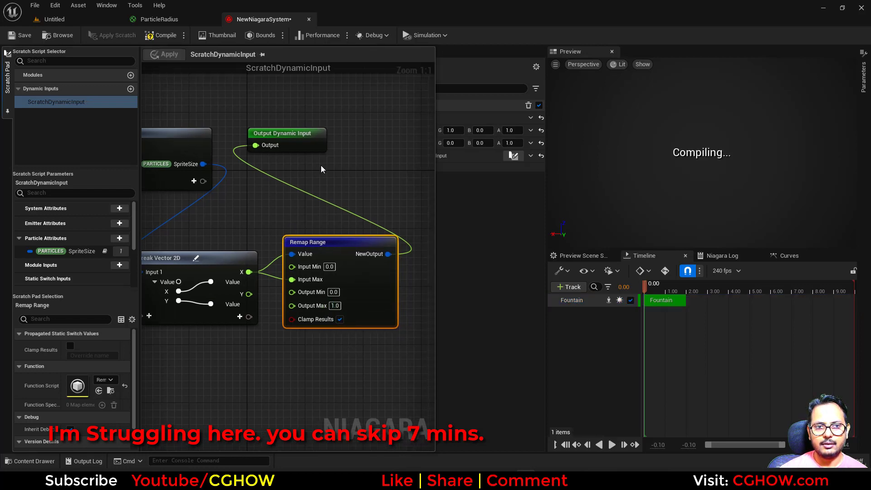
# Set Initialize Particle's Uniform Sprite Size to about 6.67, then enable Scale Sprite Size and play the simulation.
pyautogui.click(466, 239)
pyautogui.click(159, 250)
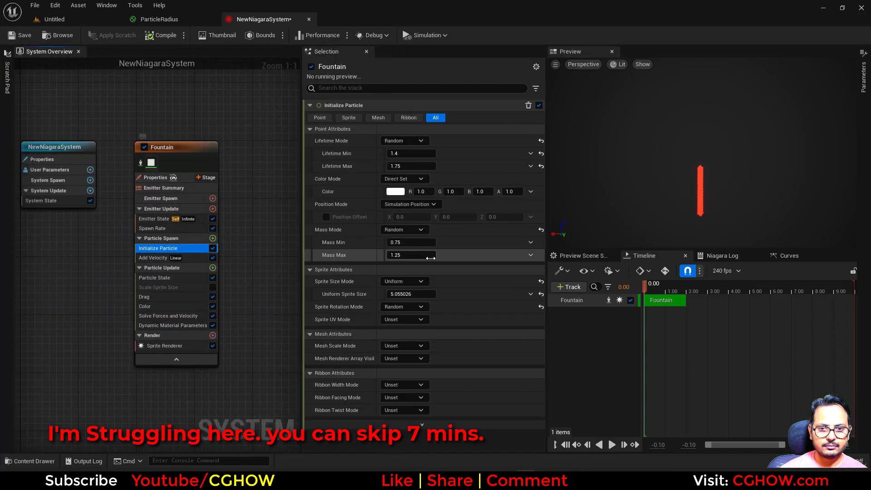
pyautogui.moveTo(416, 294)
pyautogui.mouseDown()
pyautogui.moveTo(390, 294)
pyautogui.moveTo(431, 294)
pyautogui.mouseUp()
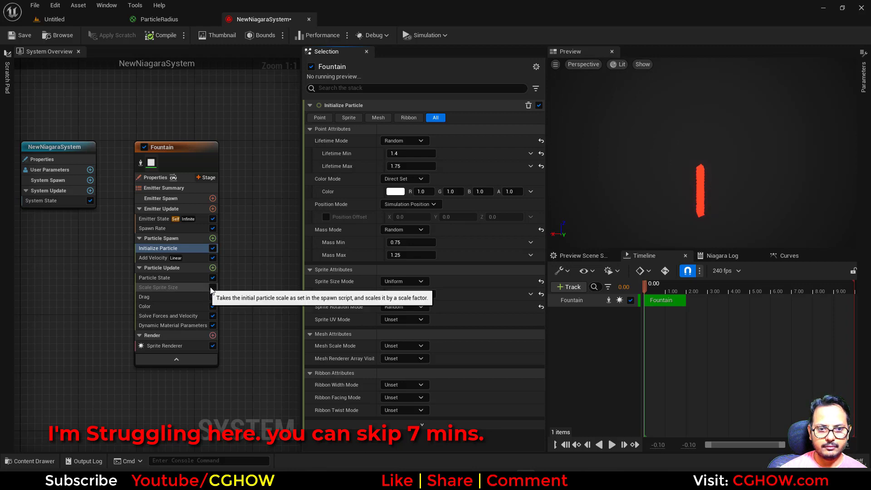
pyautogui.click(212, 287)
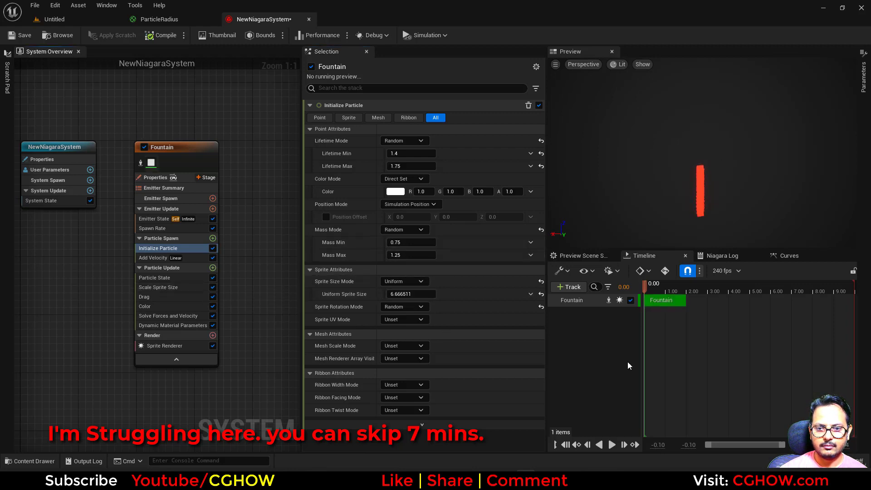
pyautogui.click(611, 445)
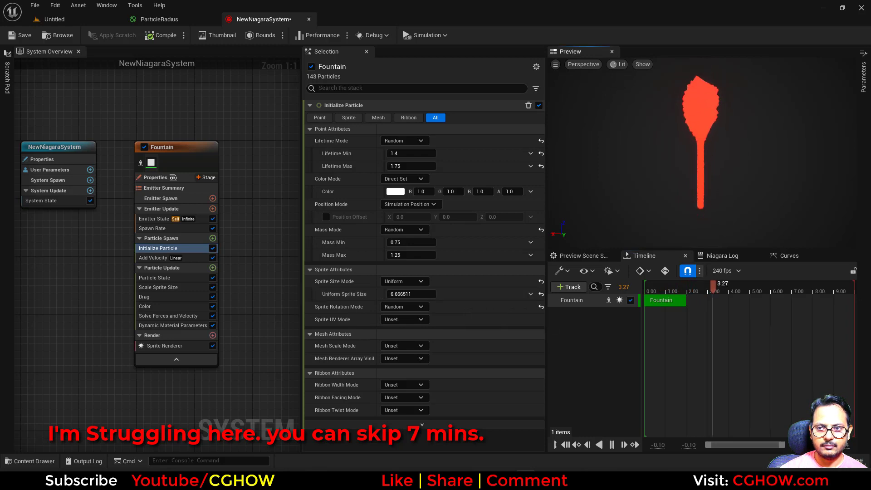
# Check Dynamic Material Parameters, then expand the Color module's extra options and try a Scale Alpha of about 1.075.
pyautogui.click(177, 326)
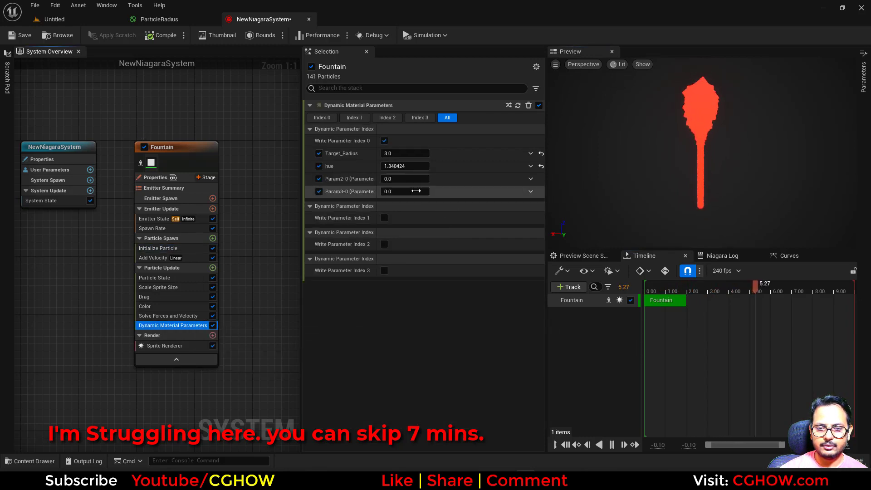
pyautogui.click(150, 306)
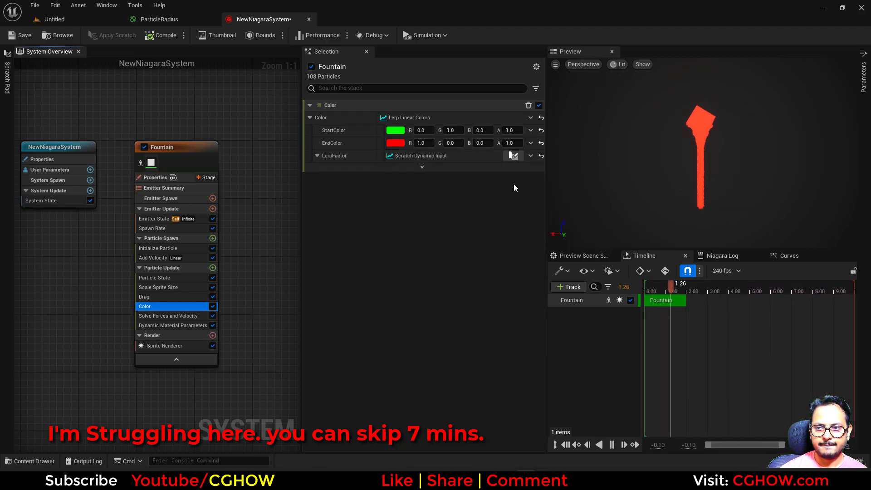
pyautogui.click(423, 168)
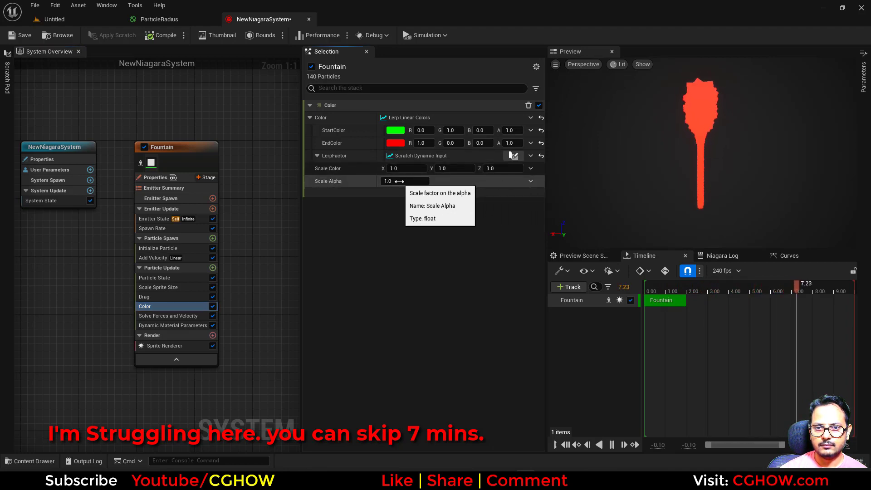
pyautogui.moveTo(399, 181); pyautogui.dragTo(401, 181)
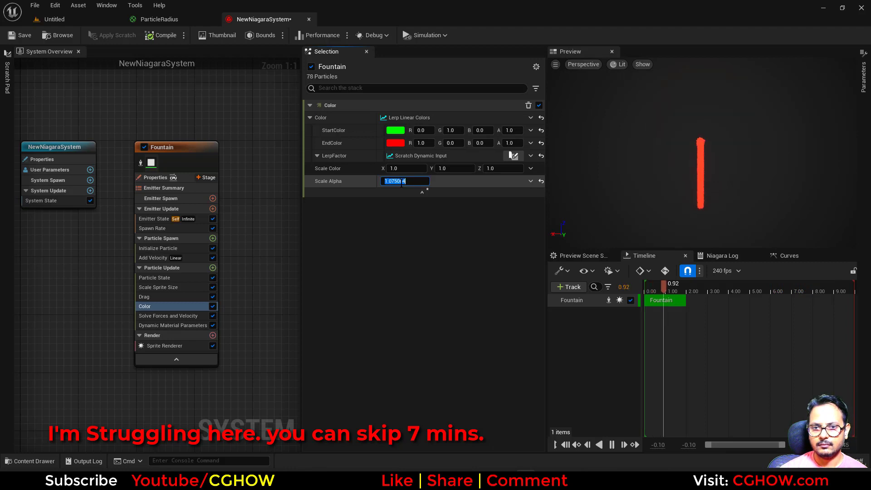
# Try the LerpFactor scratch script with Remap Range's Clamp Results disabled, apply it, and enable the option again.
pyautogui.click(514, 156)
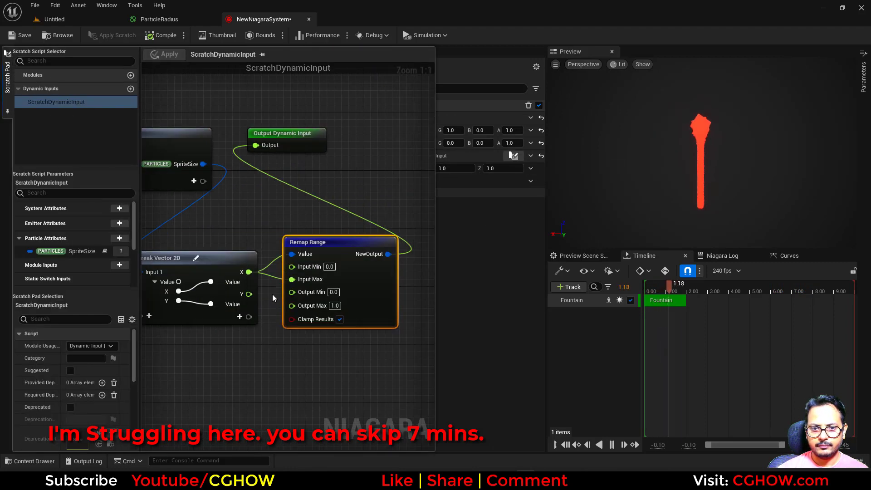
pyautogui.moveTo(256, 333); pyautogui.dragTo(241, 330, button='right')
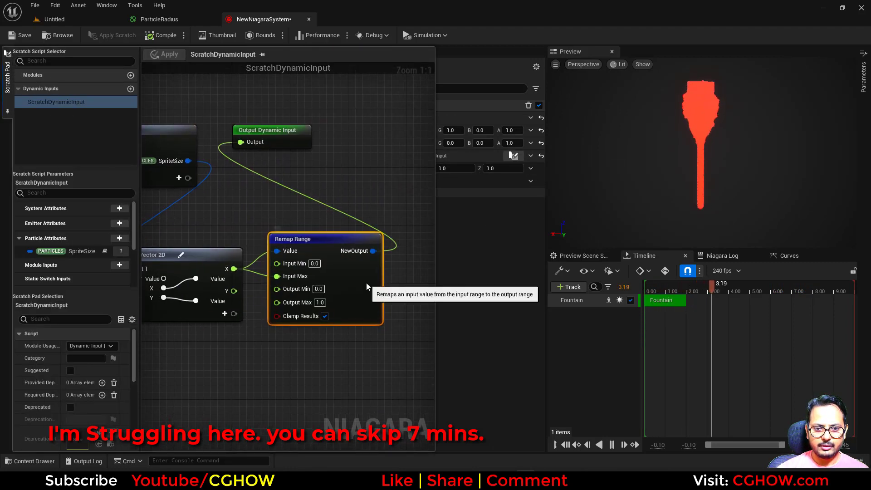
pyautogui.moveTo(367, 283); pyautogui.dragTo(394, 295)
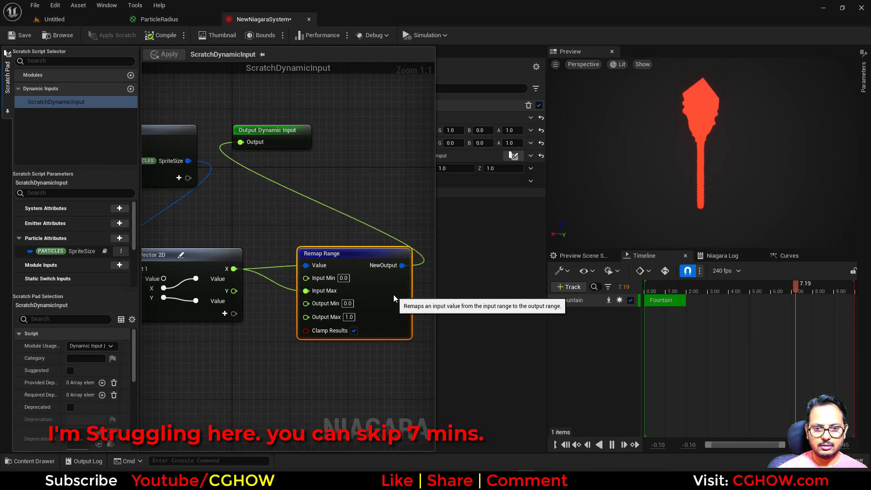
pyautogui.click(354, 331)
pyautogui.click(164, 54)
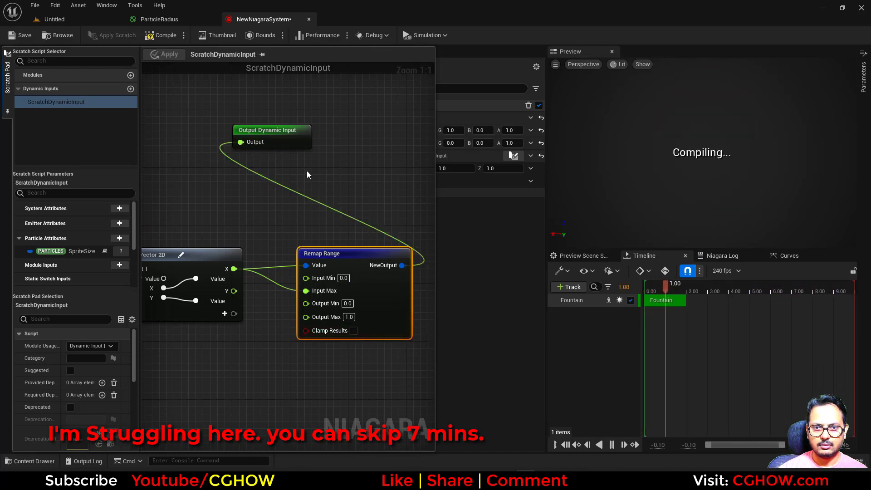
pyautogui.click(354, 332)
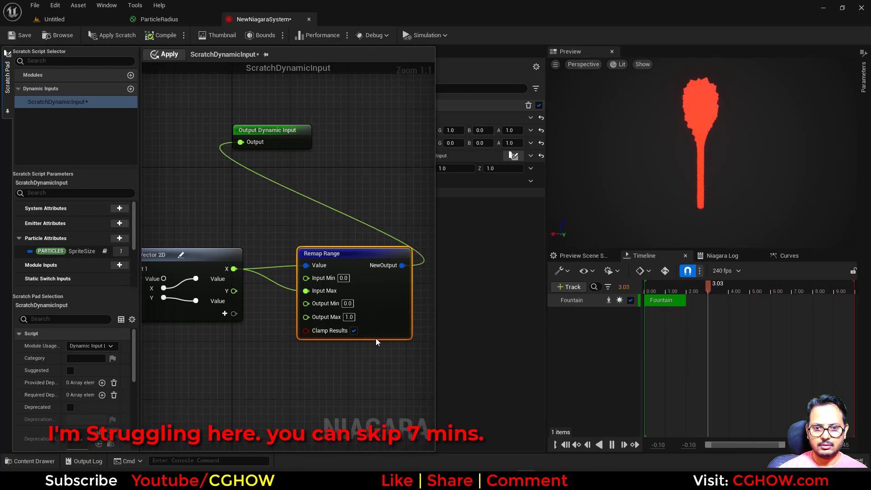
# Reset the Color module's LerpFactor to its default input and set it to 1.
pyautogui.click(460, 250)
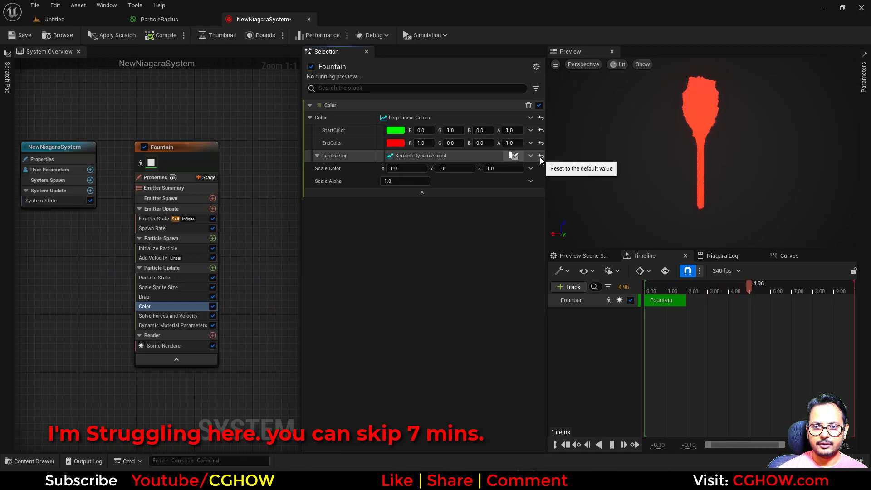
pyautogui.click(541, 156)
pyautogui.click(407, 157)
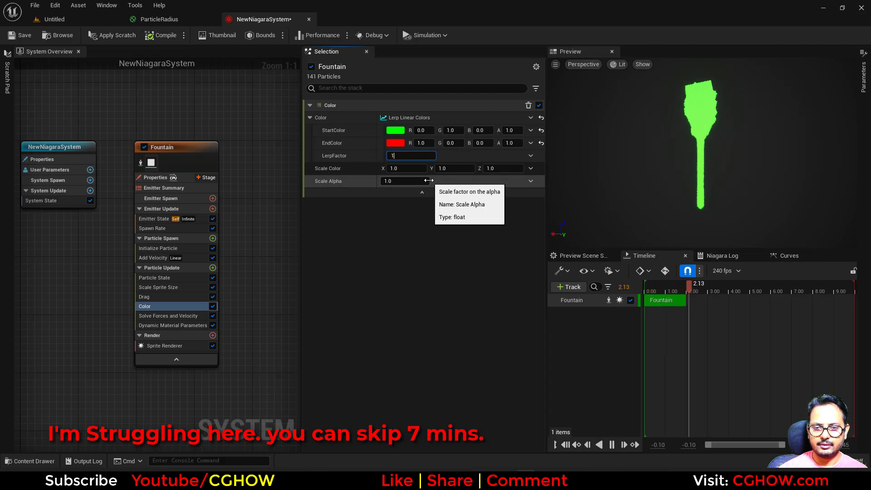
pyautogui.write('1')
pyautogui.press('Return')
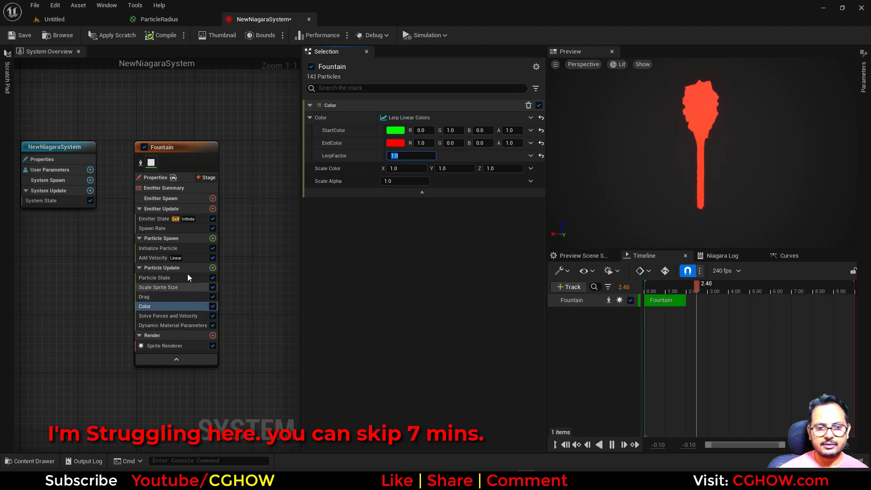
# Set the emitter's SpawnRate to 10 and pause the simulation.
pyautogui.click(182, 228)
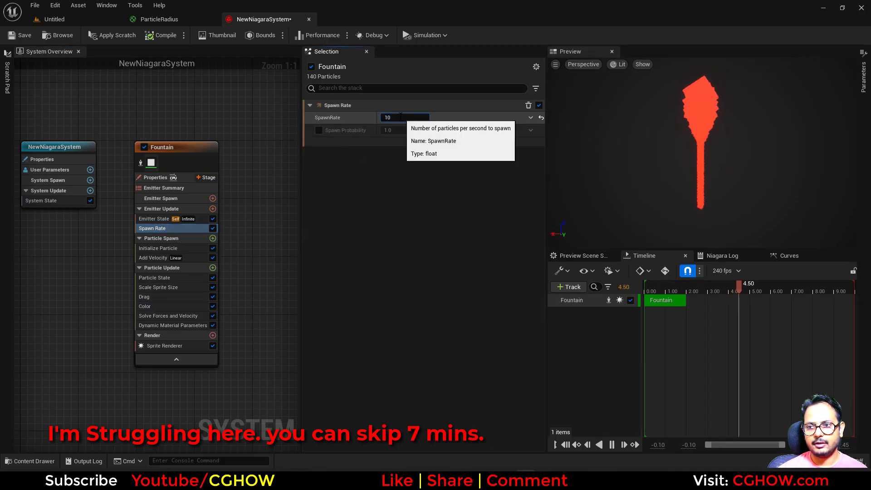
pyautogui.press('Return')
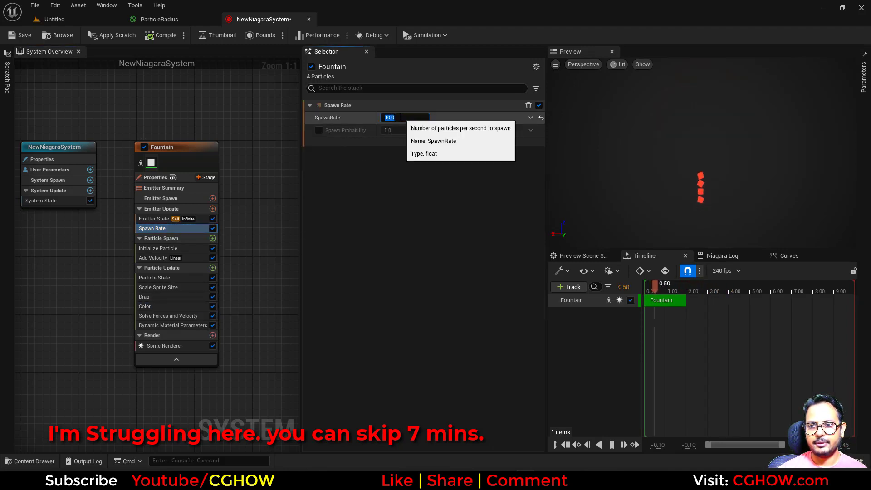
pyautogui.click(612, 445)
# Show the Attribute Spreadsheet docked beside the Selection panel and capture the current frame's particle data.
pyautogui.click(106, 6)
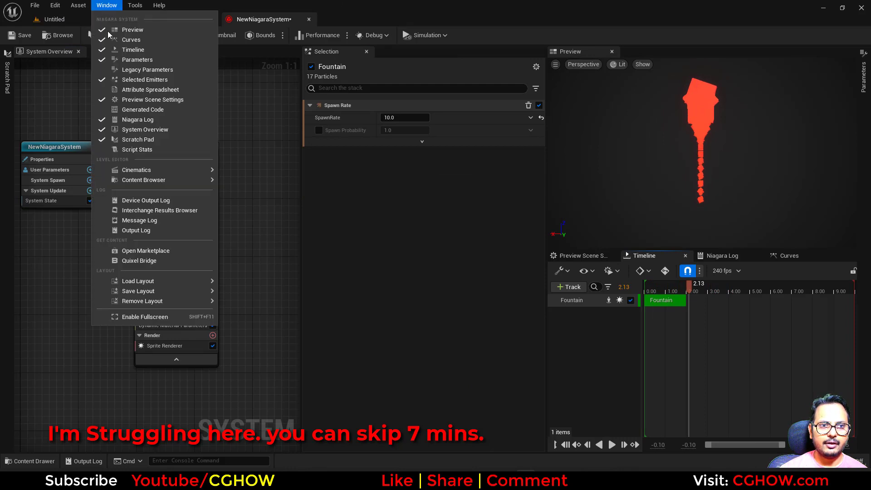
pyautogui.click(169, 90)
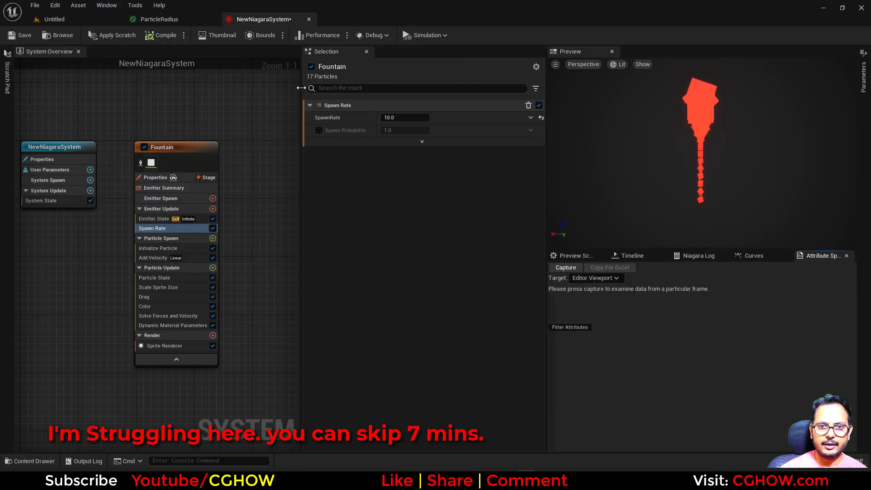
pyautogui.moveTo(819, 255); pyautogui.dragTo(395, 58)
pyautogui.click(327, 64)
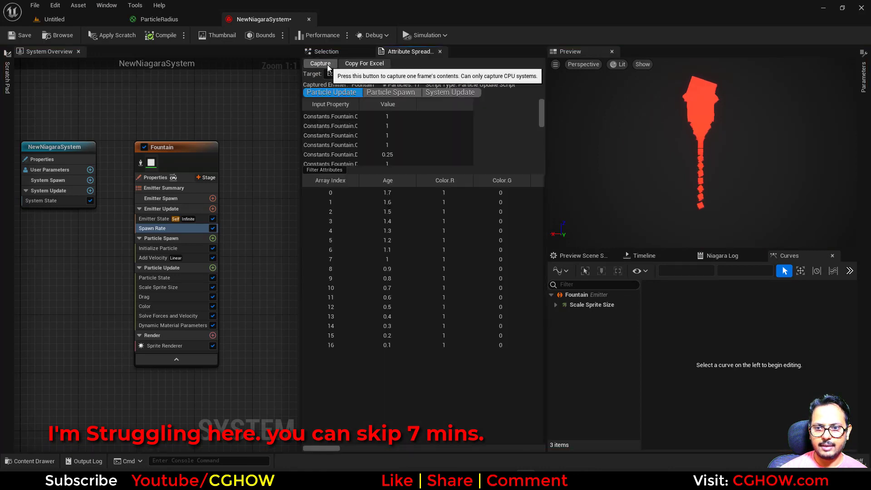
# Filter the captured attributes to SpriteSize.X, examine the particle sizes, and select the Initialize Particle module.
pyautogui.click(333, 172)
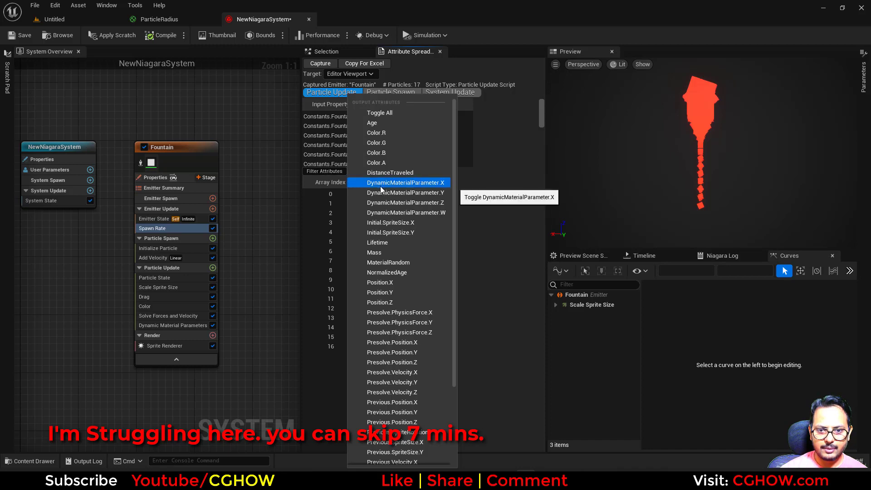
pyautogui.scroll(-5, 400, 261)
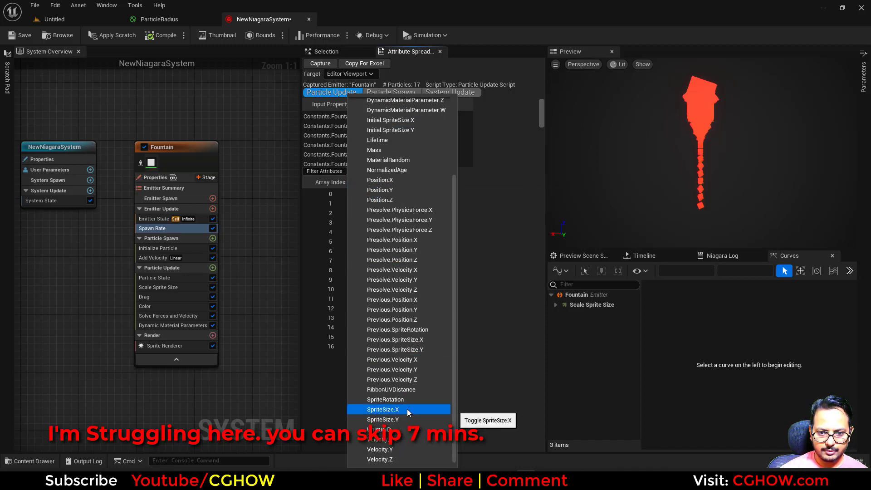
pyautogui.click(407, 409)
pyautogui.click(344, 436)
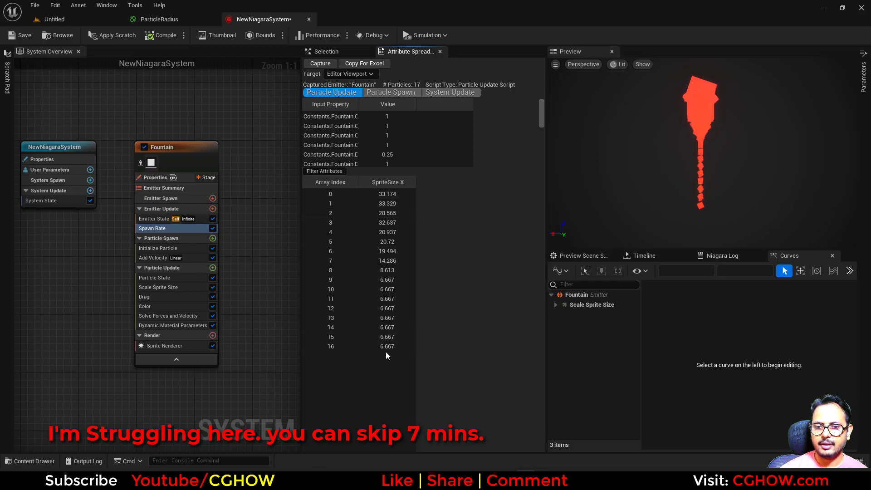
pyautogui.click(162, 249)
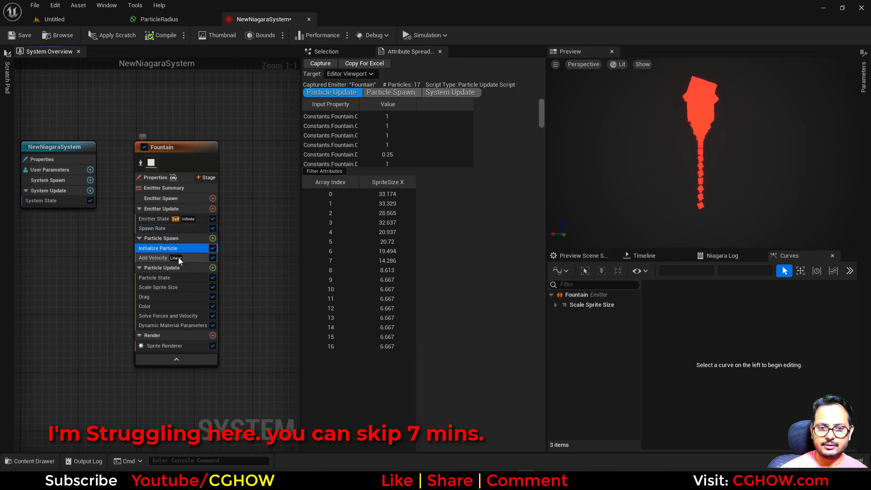
# Check the Uniform Sprite Size in Initialize Particle and add a new scratch module to the Fountain emitter's Particle Update stage.
pyautogui.click(326, 51)
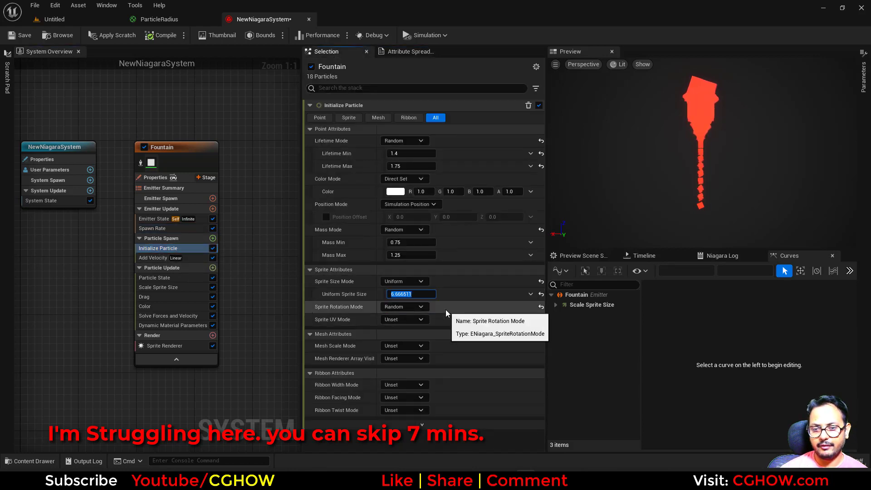
pyautogui.click(405, 294)
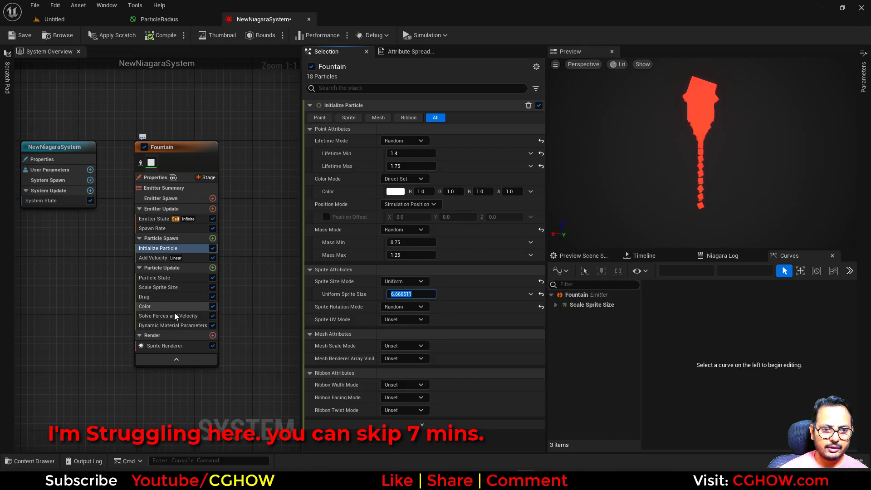
pyautogui.click(213, 268)
pyautogui.scroll(-15, 249, 209)
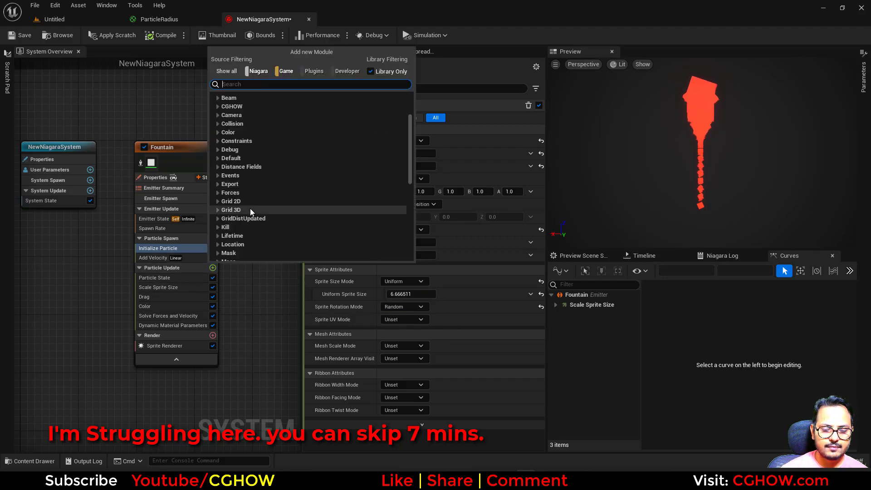
pyautogui.click(255, 247)
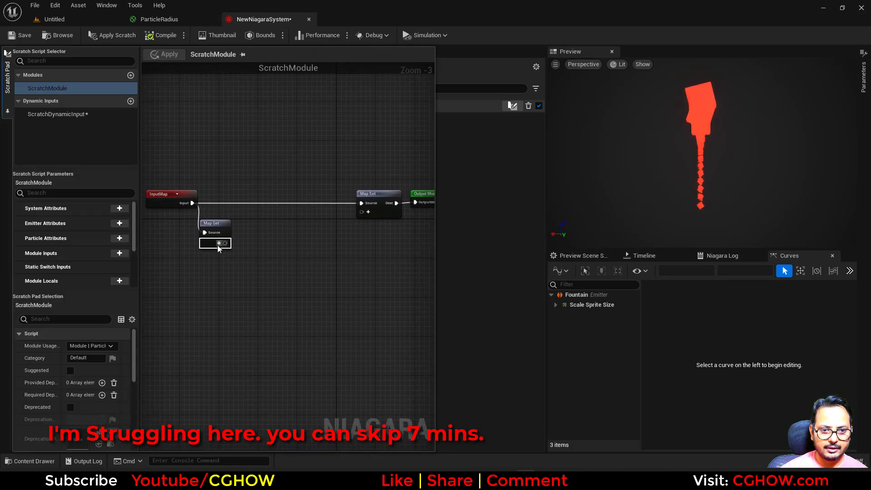
# Read PARTICLES SpriteSize through the scratch module's Map Get node and split it with a Break Vector 2D node.
pyautogui.click(219, 244)
pyautogui.write('size')
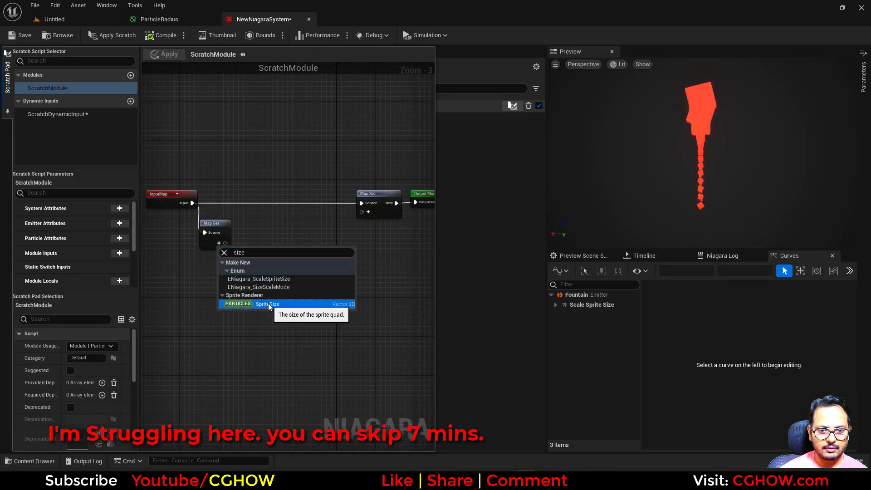
pyautogui.click(269, 304)
pyautogui.scroll(4, 292, 258)
pyautogui.moveTo(260, 226); pyautogui.dragTo(280, 260)
pyautogui.write('break')
pyautogui.click(309, 308)
pyautogui.moveTo(375, 268); pyautogui.dragTo(268, 277, button='right')
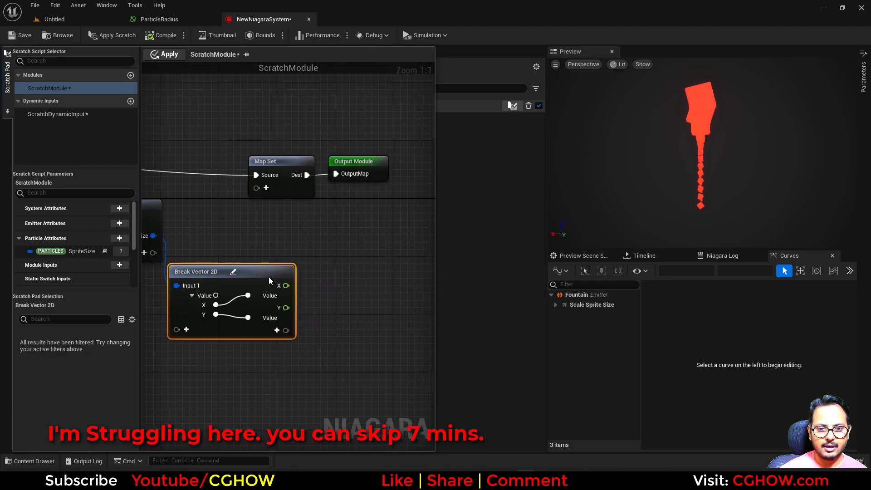
# Add a Saturate Float node fed by the X output of the Break Vector 2D node.
pyautogui.moveTo(310, 282); pyautogui.dragTo(311, 282)
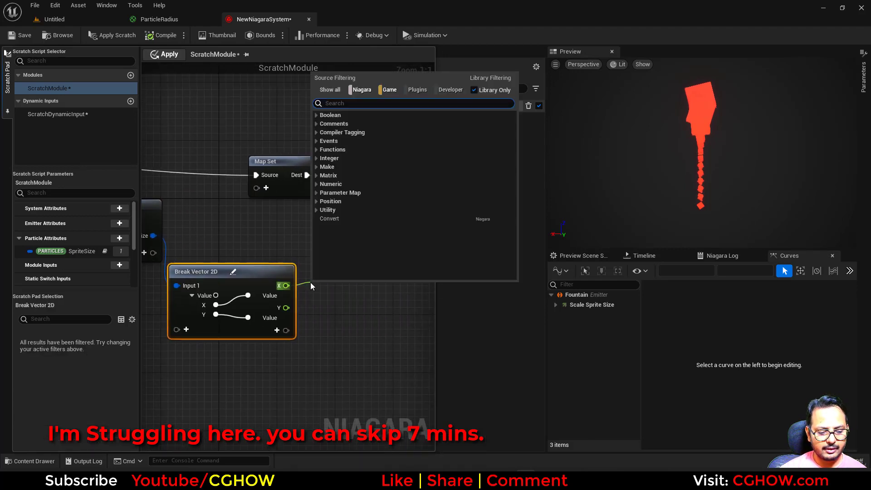
pyautogui.write('sat')
pyautogui.click(350, 143)
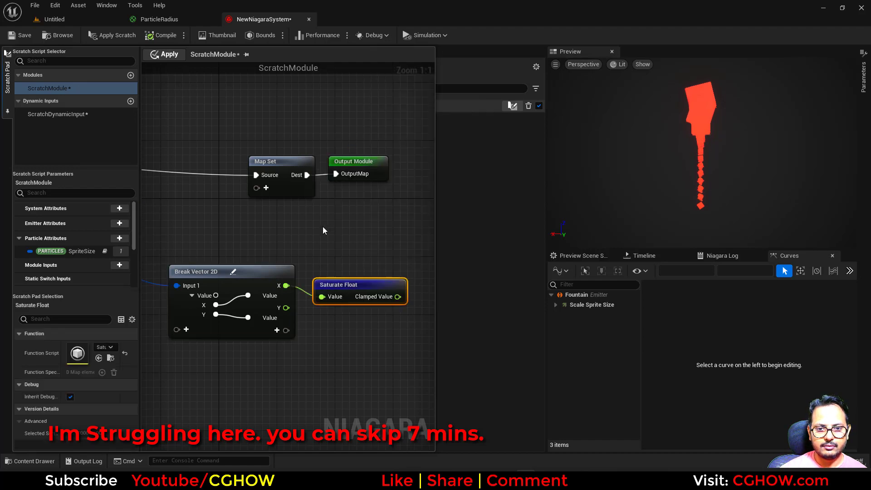
# Add a float parameter named mysize to the scratch module's Map Set node.
pyautogui.moveTo(323, 227); pyautogui.dragTo(250, 242, button='right')
pyautogui.click(203, 196)
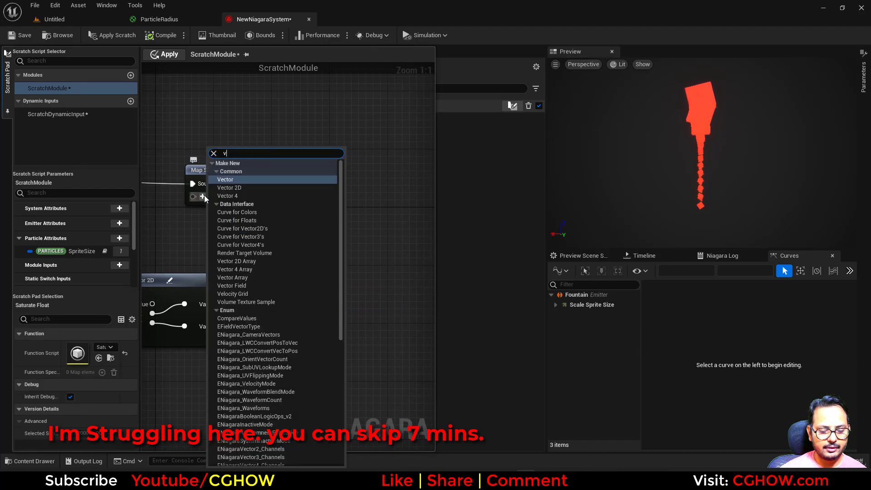
pyautogui.write('v')
pyautogui.press('BackSpace')
pyautogui.write('flo')
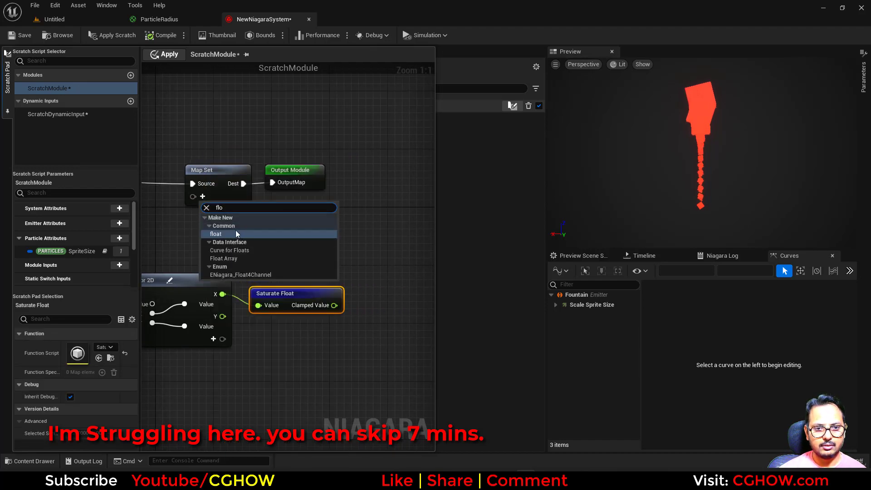
pyautogui.click(216, 234)
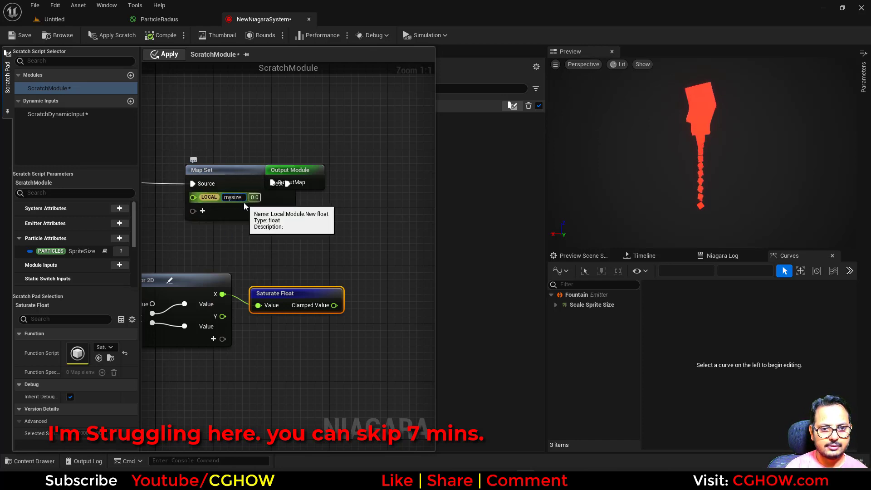
pyautogui.press('Return')
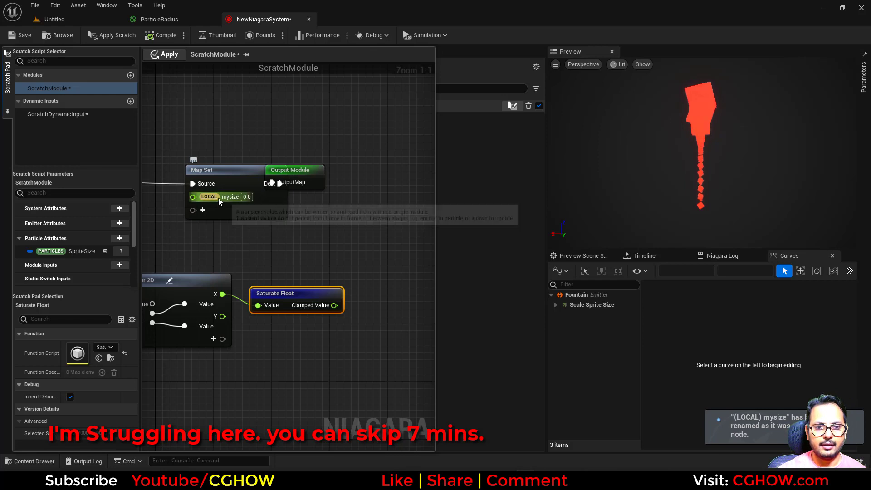
# Change the mysize namespace to PARTICLES, connect the Saturate Float's Clamped Value to it, and apply the scratch module.
pyautogui.rightClick(219, 198)
pyautogui.moveTo(310, 287)
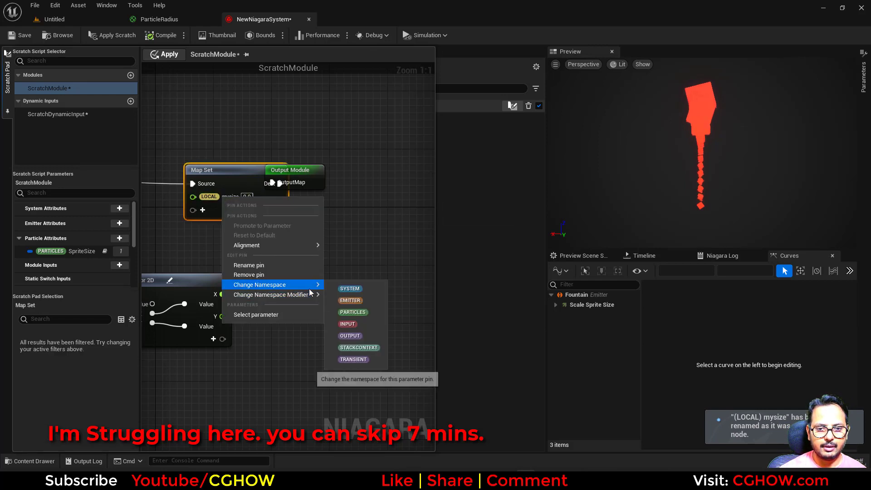
pyautogui.click(354, 312)
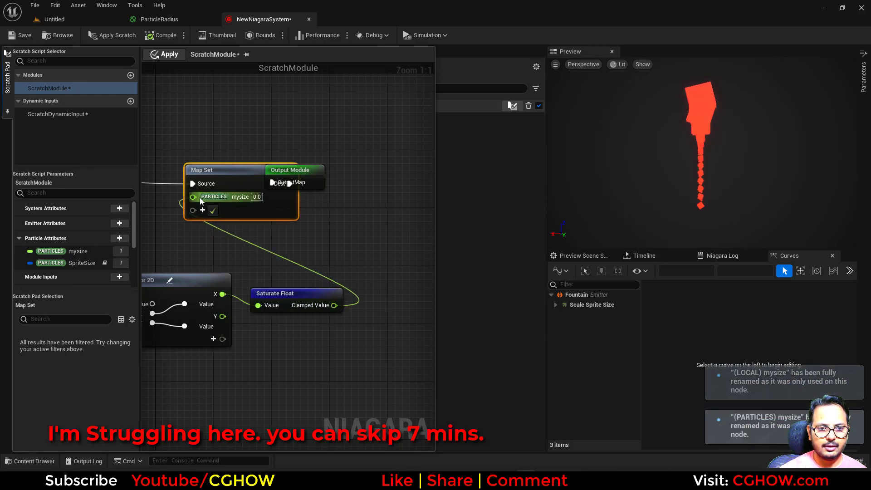
pyautogui.click(164, 55)
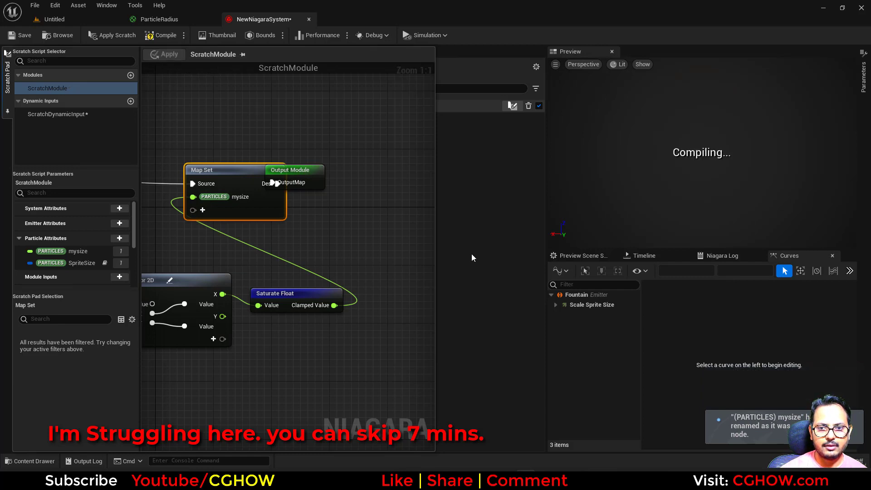
pyautogui.click(472, 258)
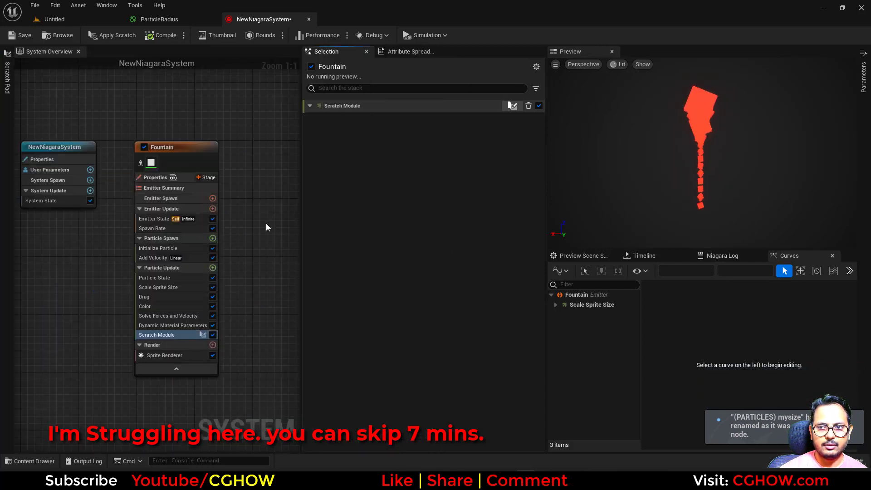
# Play and pause the simulation, then capture the Fountain's particle data to compare mysize with SpriteSize.X.
pyautogui.click(182, 153)
pyautogui.click(395, 54)
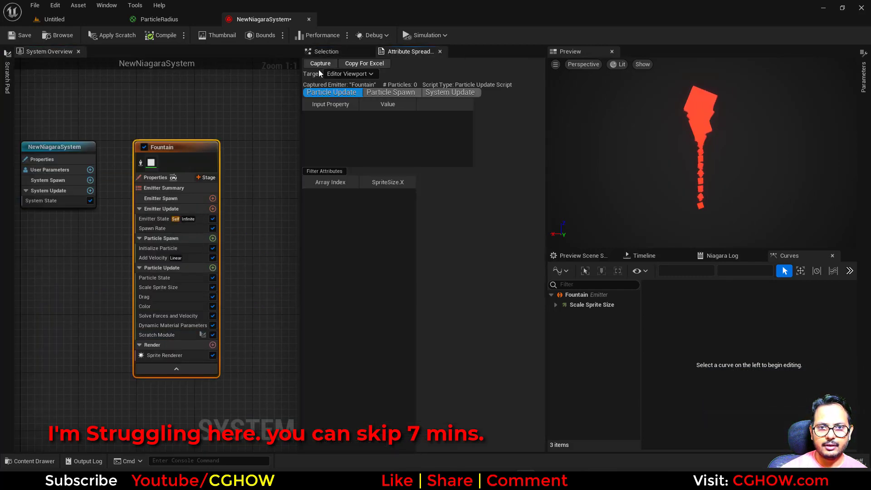
pyautogui.click(321, 65)
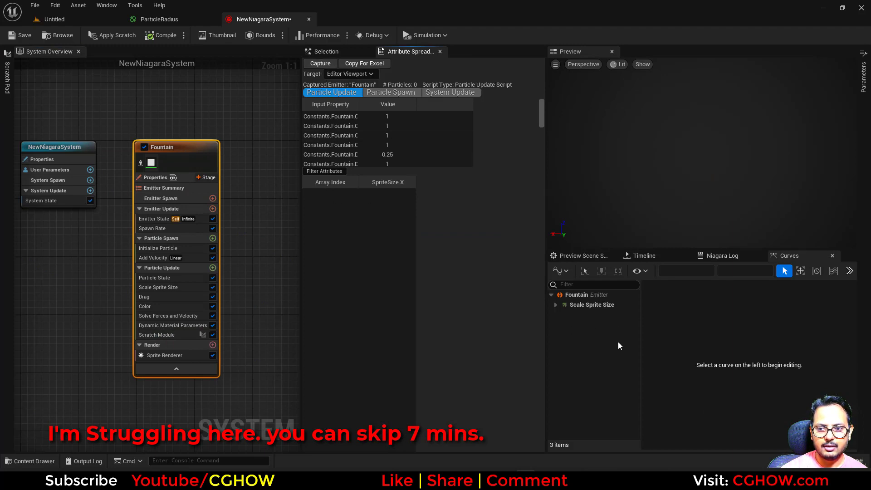
pyautogui.click(656, 256)
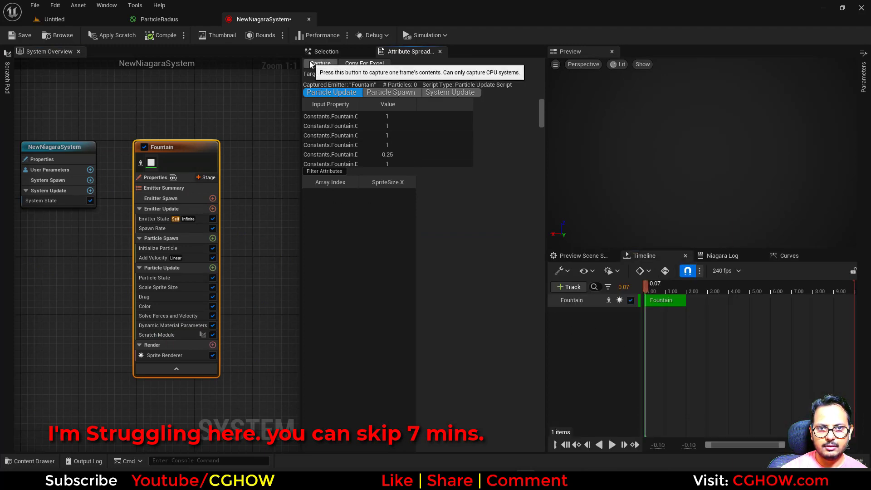
pyautogui.click(612, 445)
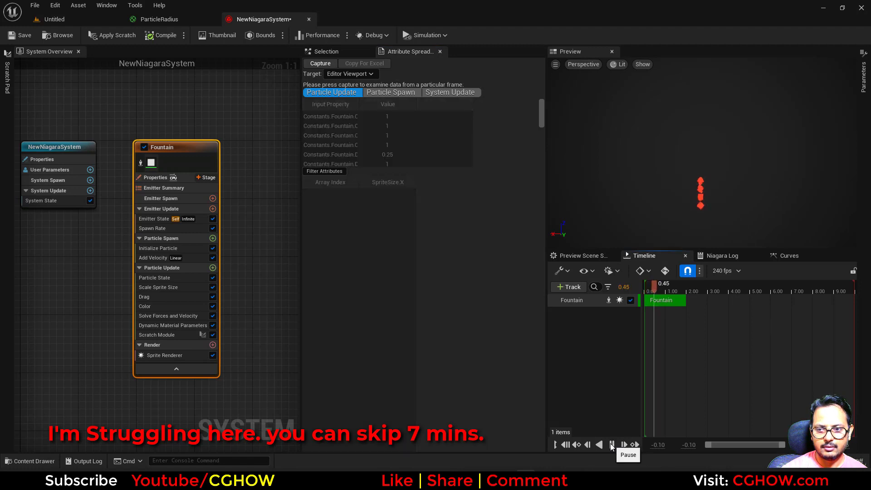
pyautogui.click(612, 445)
pyautogui.click(328, 65)
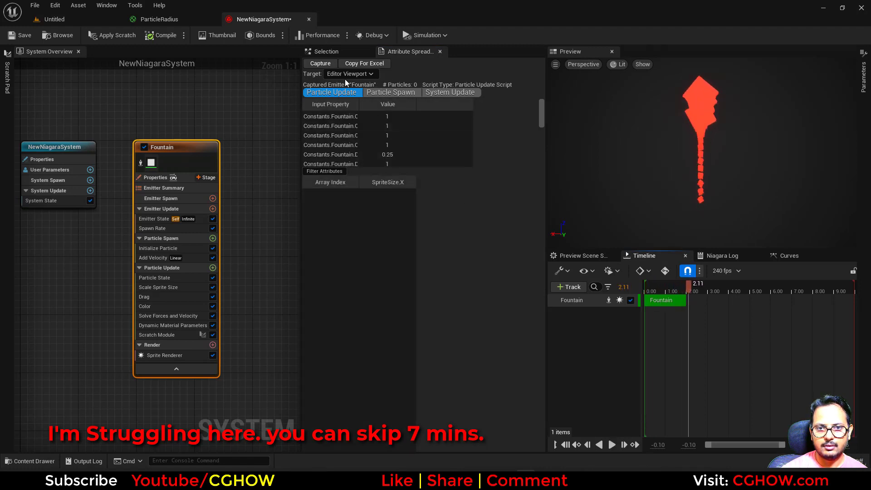
pyautogui.click(329, 66)
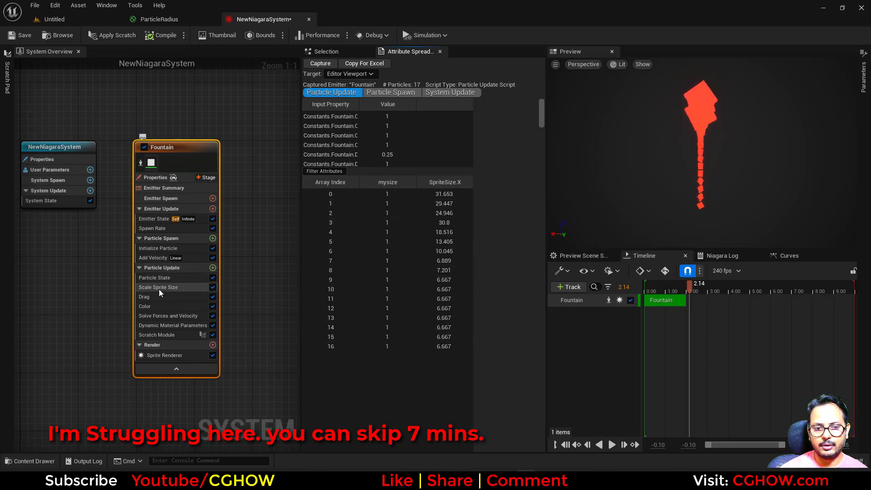
# Replace the Saturate Float node with a direct connection from Break Vector 2D's X to mysize, apply it, and recapture the particle data.
pyautogui.doubleClick(165, 336)
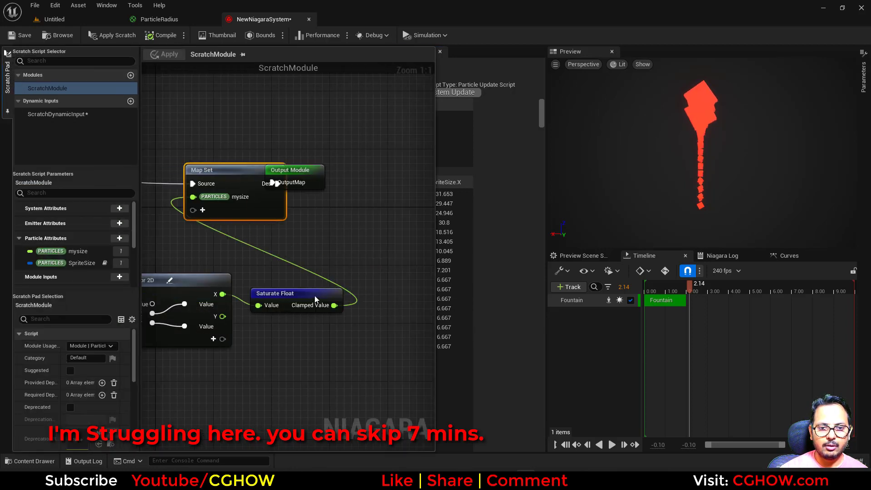
pyautogui.moveTo(318, 289); pyautogui.dragTo(263, 290, button='right')
pyautogui.moveTo(278, 152); pyautogui.dragTo(351, 181)
pyautogui.moveTo(295, 245); pyautogui.dragTo(341, 198, button='right')
pyautogui.scroll(-1, 325, 210)
pyautogui.click(295, 246)
pyautogui.press('Delete')
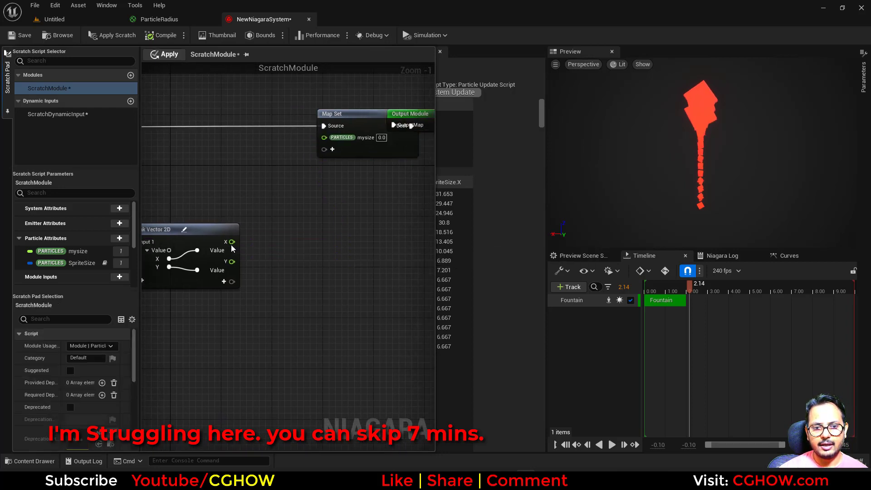
pyautogui.moveTo(232, 242); pyautogui.dragTo(324, 137)
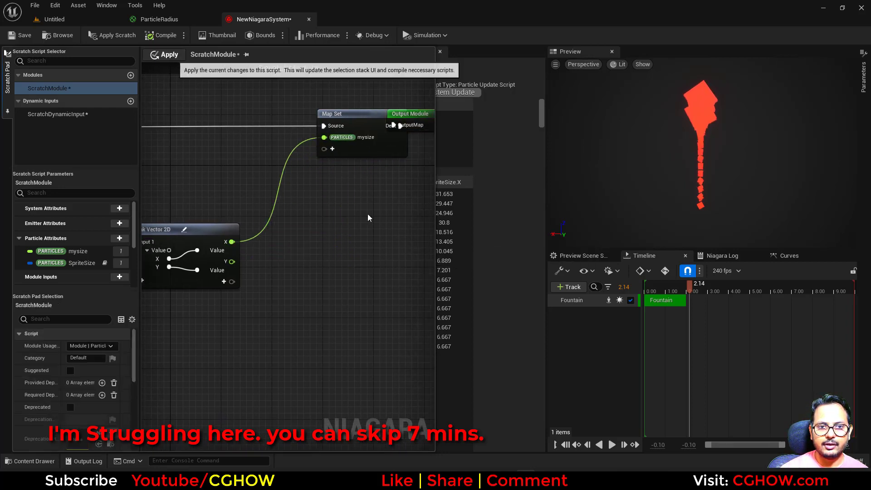
pyautogui.click(170, 55)
pyautogui.click(505, 322)
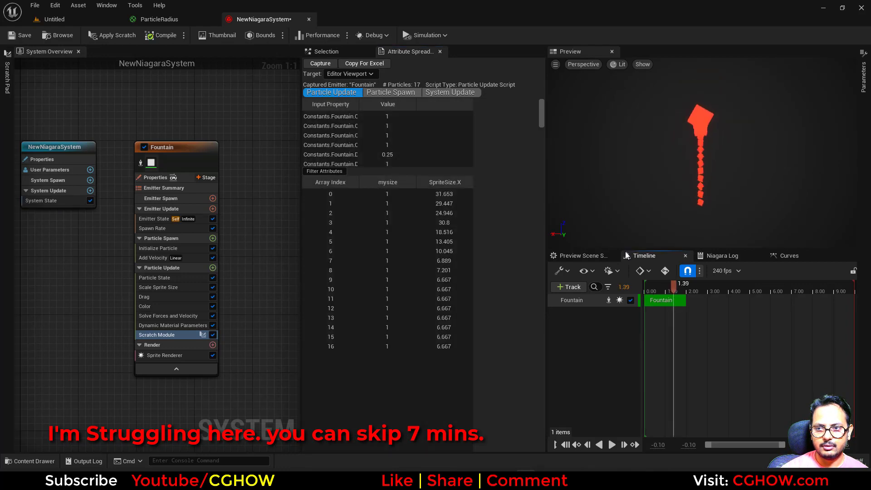
pyautogui.click(332, 66)
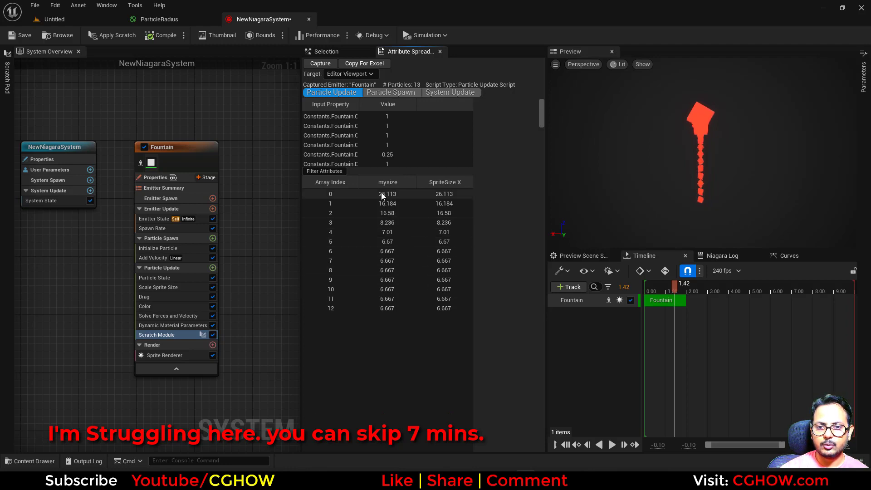
# Insert a Clamp node between the Break Vector 2D X output and the mysize input in the scratch module.
pyautogui.doubleClick(157, 335)
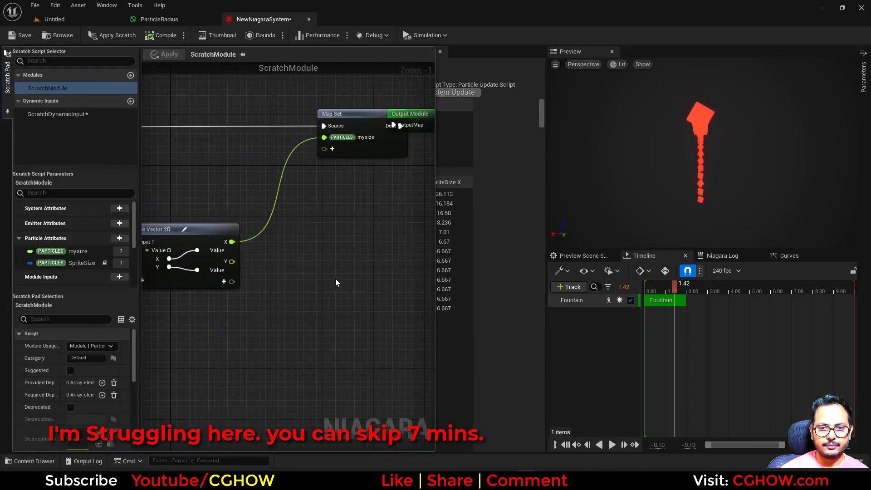
pyautogui.moveTo(187, 247); pyautogui.dragTo(231, 239)
pyautogui.write('clam')
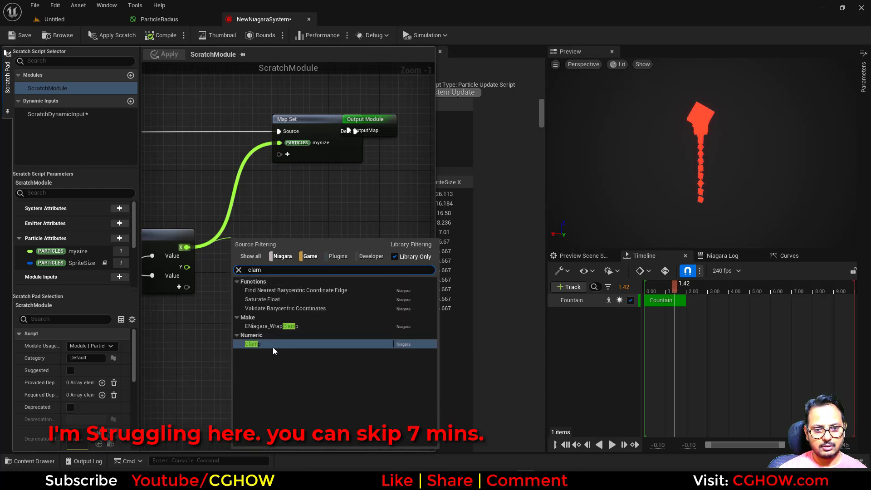
pyautogui.click(271, 345)
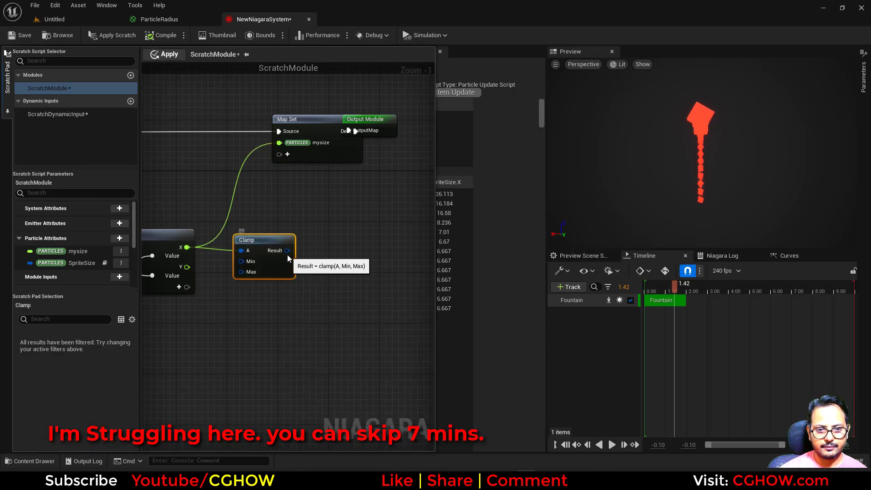
pyautogui.moveTo(288, 256); pyautogui.dragTo(279, 144)
pyautogui.rightClick(242, 271)
pyautogui.moveTo(313, 302)
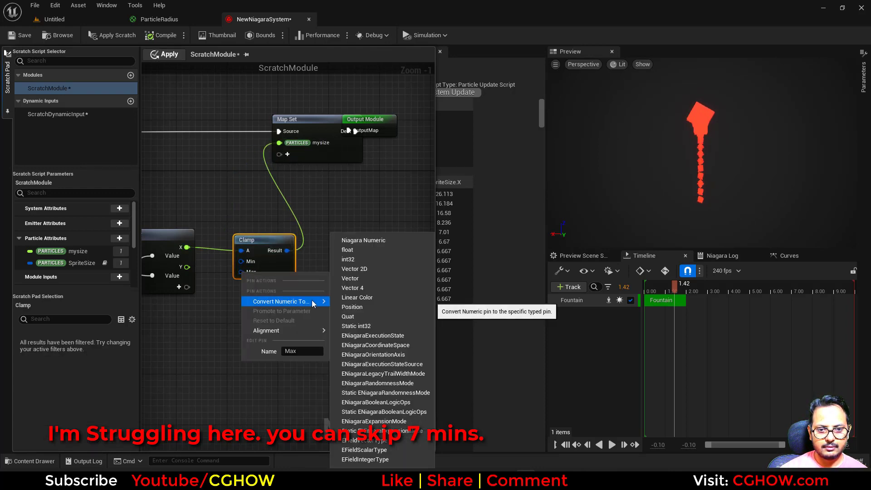
pyautogui.click(347, 249)
pyautogui.rightClick(241, 262)
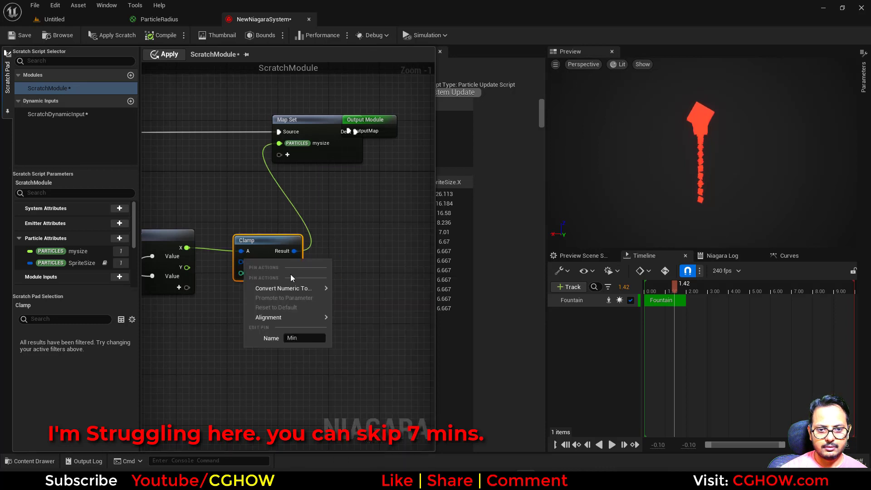
pyautogui.click(291, 278)
pyautogui.hotkey('ctrl', 'z')
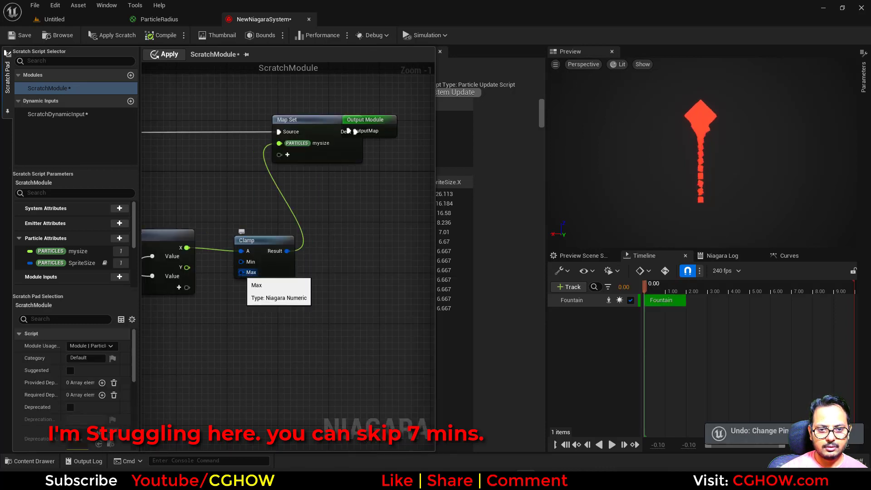
# Convert the Clamp node's Max and Min numeric inputs to float.
pyautogui.rightClick(241, 273)
pyautogui.moveTo(312, 303)
pyautogui.click(360, 255)
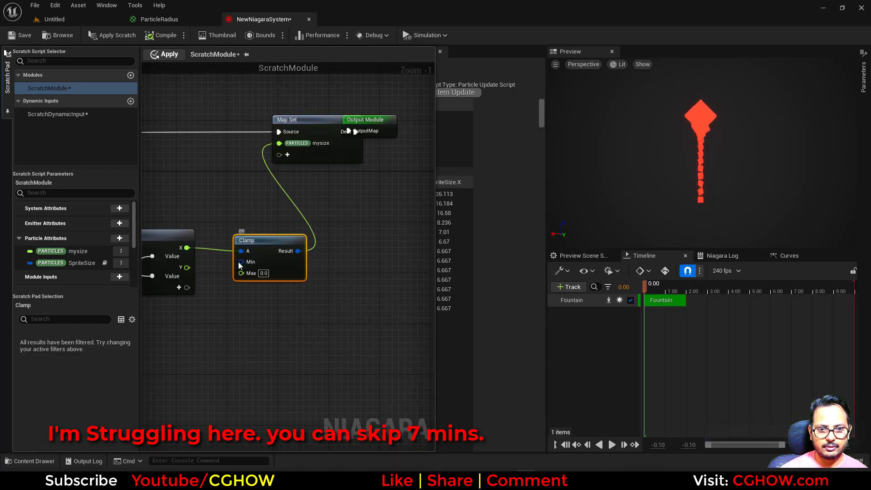
pyautogui.rightClick(241, 262)
pyautogui.moveTo(329, 288)
pyautogui.click(353, 251)
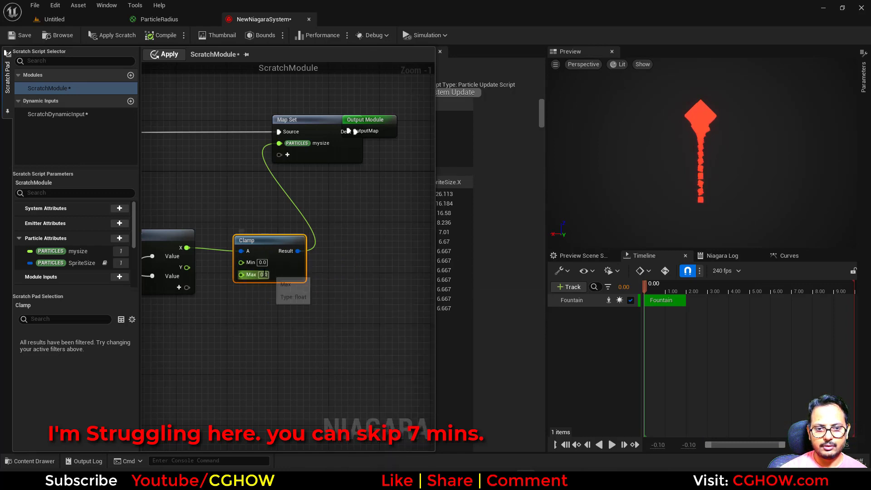
# Set the Clamp node's Max to 1, apply the scratch module, and recapture the particle data at about 1.98 s.
pyautogui.click(265, 275)
pyautogui.write('1')
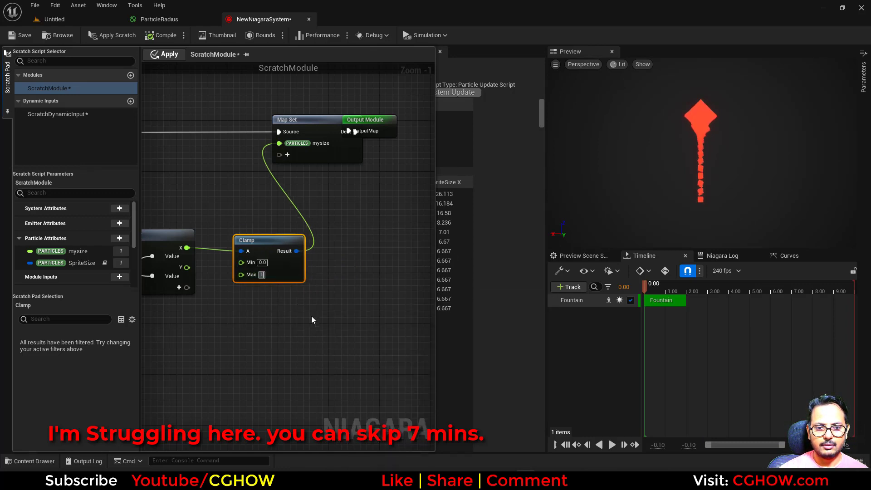
pyautogui.click(167, 55)
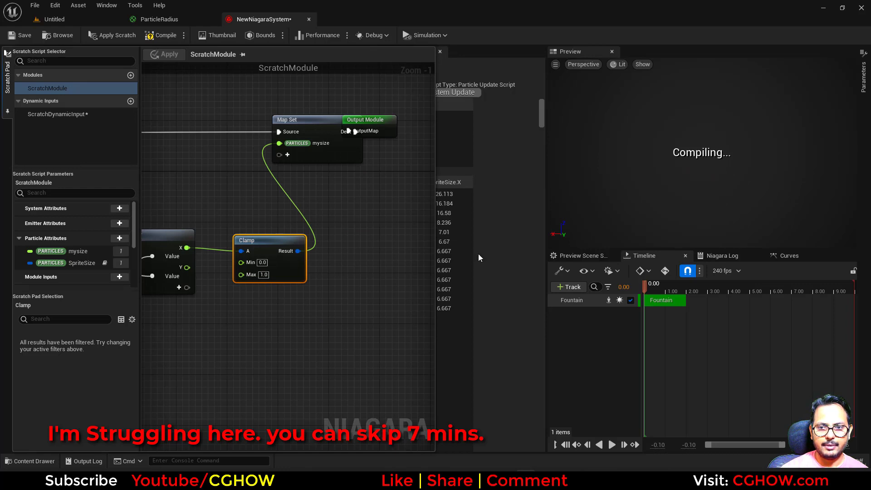
pyautogui.moveTo(662, 290); pyautogui.dragTo(685, 287)
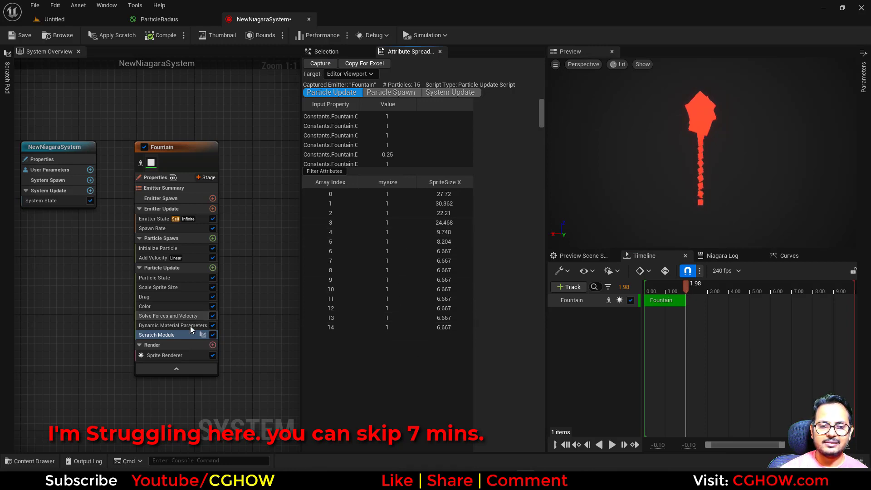
# Replace the Clamp node in the scratch module with a Divide node fed by Break Vector 2D's X output.
pyautogui.click(170, 335)
pyautogui.doubleClick(170, 335)
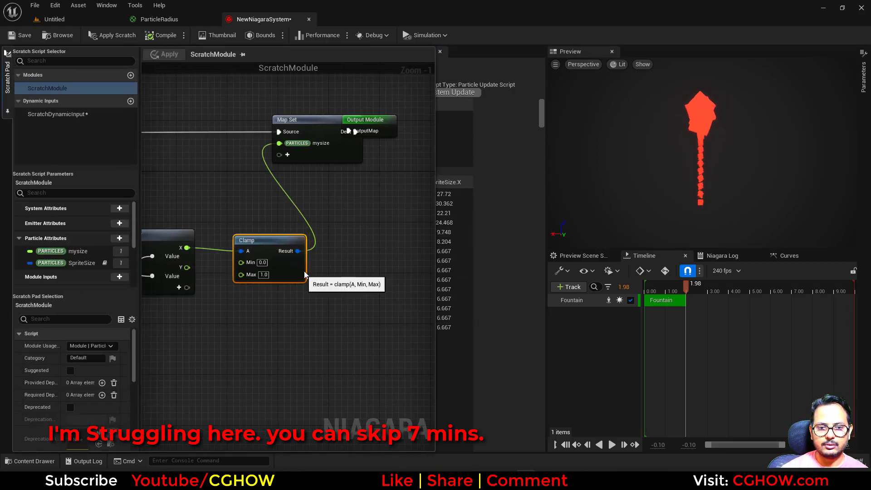
pyautogui.press('Delete')
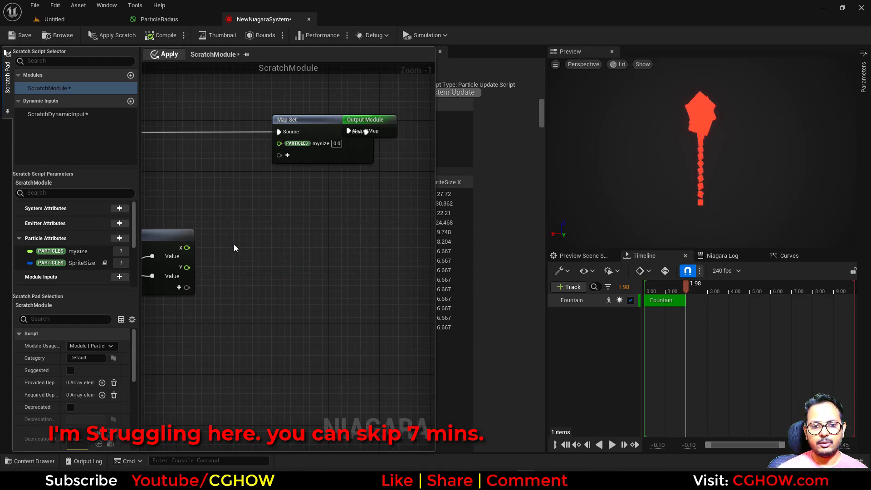
pyautogui.moveTo(225, 233); pyautogui.dragTo(256, 232, button='right')
pyautogui.press('d')
pyautogui.click(249, 232)
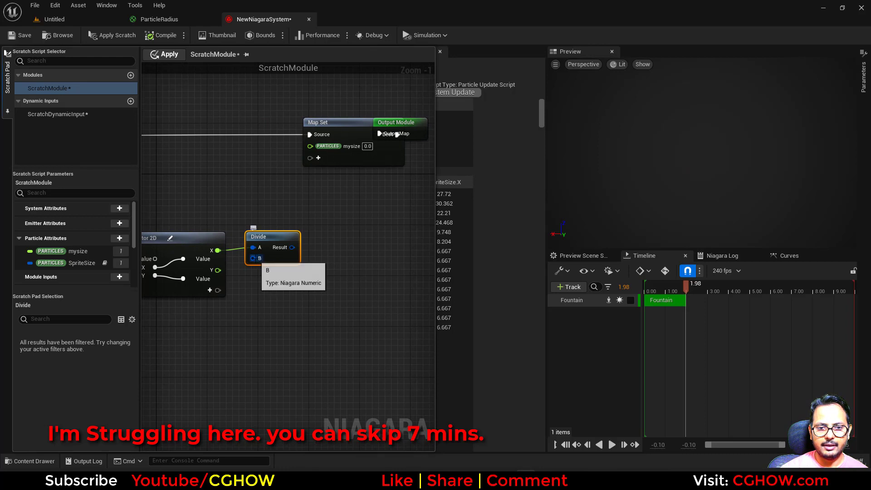
# Convert the Divide node's B input to float with value 10, connect its result to mysize, and apply the scratch module.
pyautogui.rightClick(257, 255)
pyautogui.moveTo(295, 288)
pyautogui.click(369, 254)
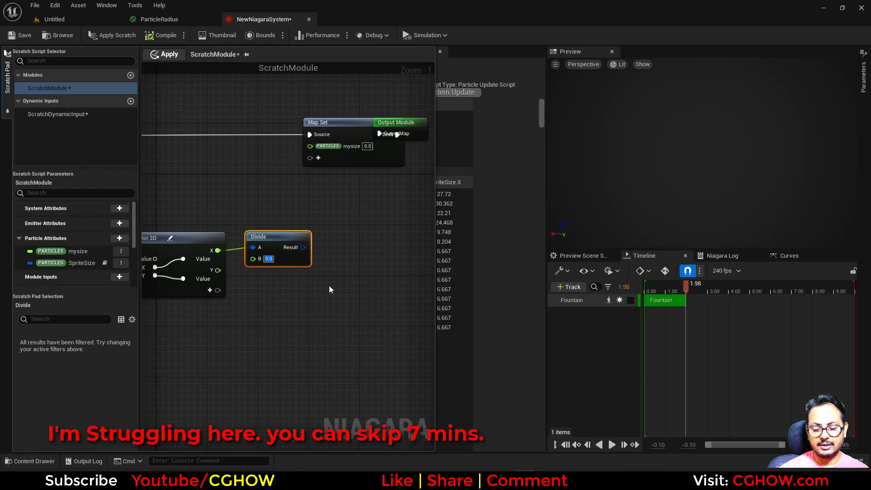
pyautogui.write('10')
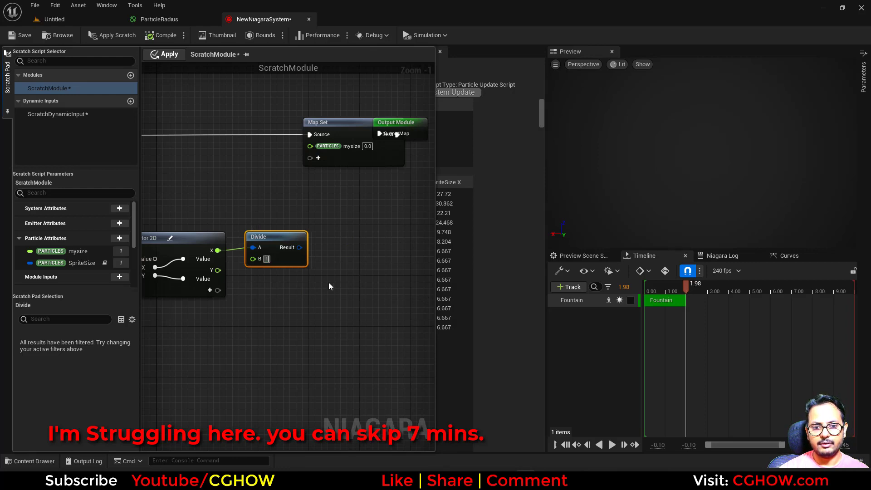
pyautogui.moveTo(306, 248); pyautogui.dragTo(313, 156)
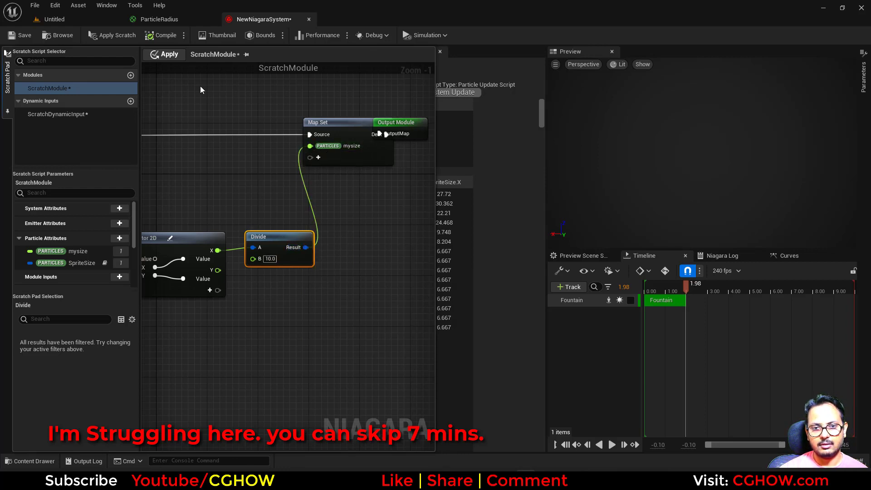
pyautogui.click(165, 54)
pyautogui.click(524, 324)
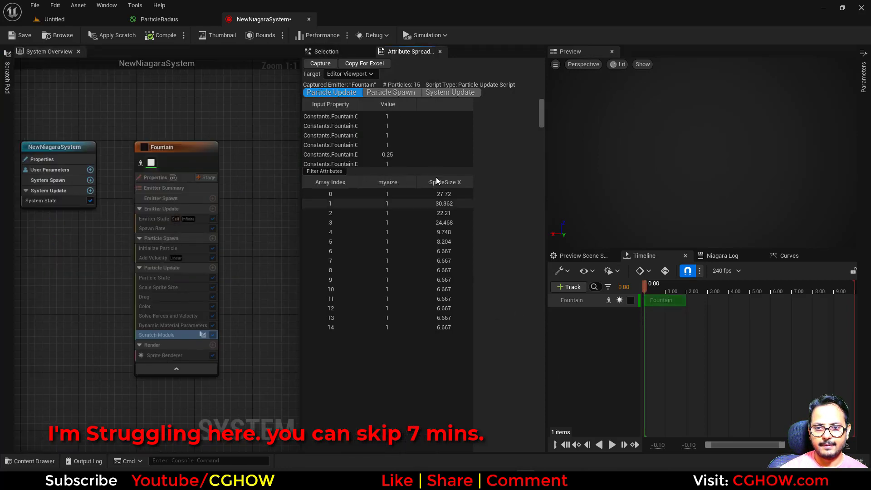
# Re-enable the Fountain emitter and capture its particle data at about 1.68 s on the timeline.
pyautogui.moveTo(654, 285); pyautogui.dragTo(680, 293)
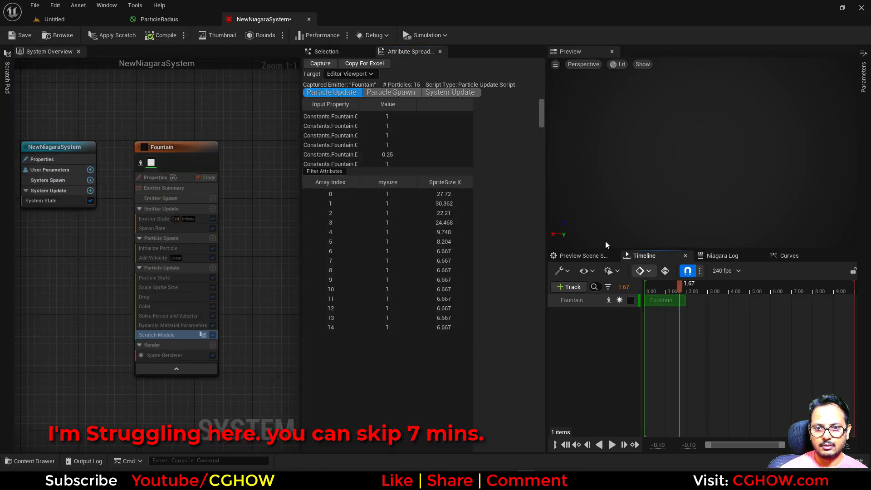
pyautogui.click(145, 146)
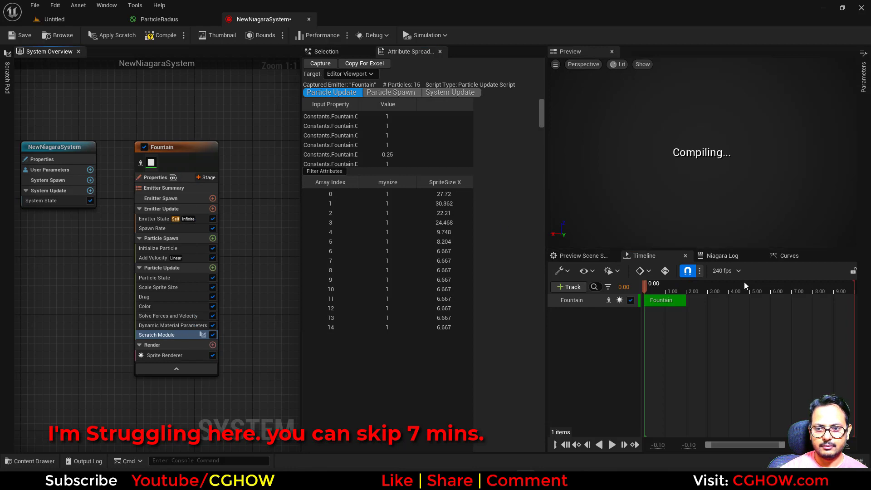
pyautogui.moveTo(673, 289)
pyautogui.mouseDown()
pyautogui.moveTo(667, 285)
pyautogui.moveTo(685, 286)
pyautogui.mouseUp()
pyautogui.click(321, 63)
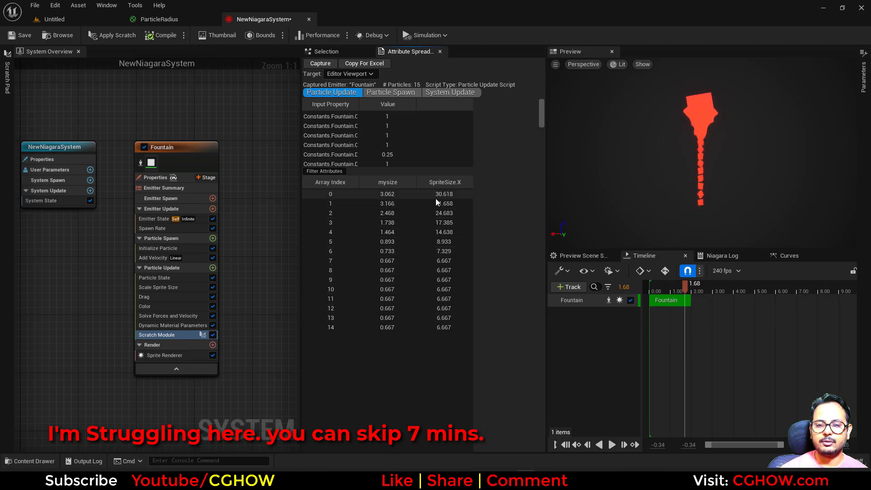
# Set the Divide node's B value to 30 in the scratch module and apply the change.
pyautogui.doubleClick(159, 336)
pyautogui.click(270, 258)
pyautogui.write('3')
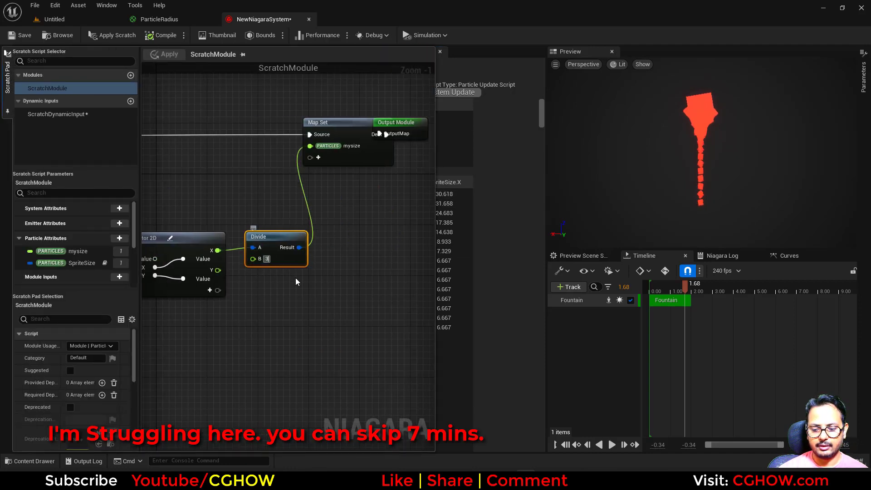
pyautogui.write('0')
pyautogui.click(168, 55)
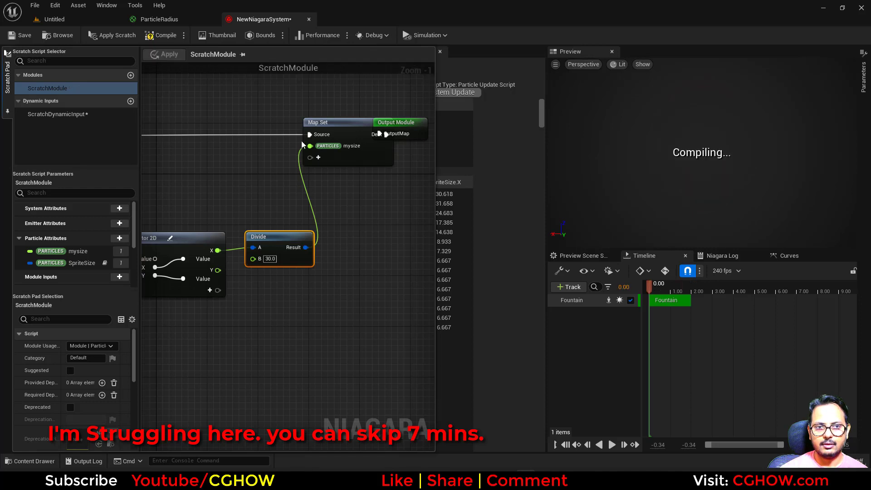
# Advance the simulation to about 1.57 s and capture the particle data to compare mysize with SpriteSize.X.
pyautogui.click(655, 285)
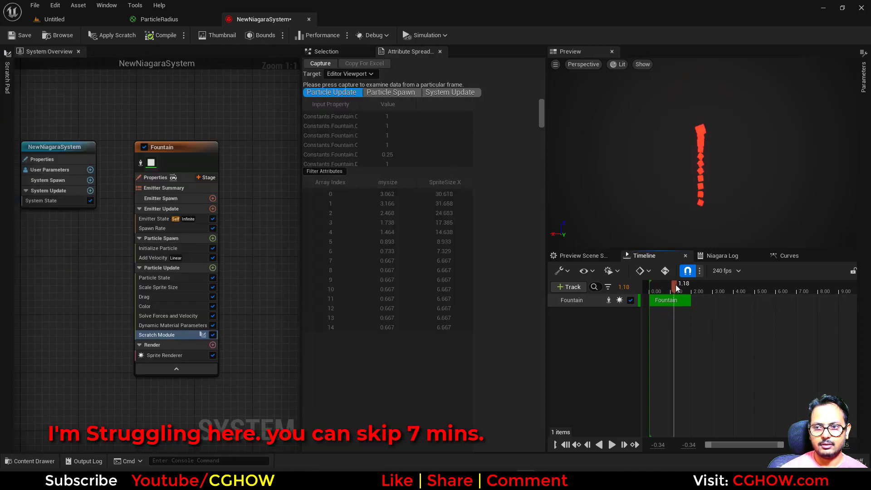
pyautogui.moveTo(676, 285); pyautogui.dragTo(683, 285)
pyautogui.click(313, 63)
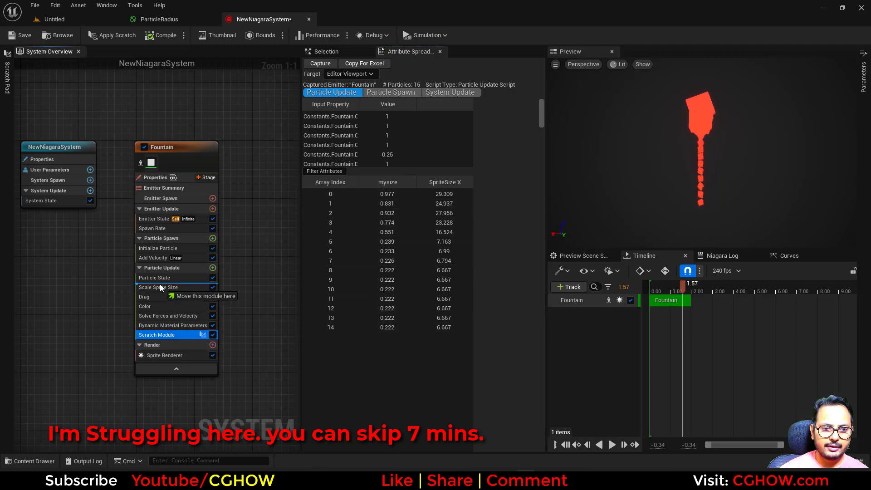
# Move Scratch Module above Scale Sprite Size in Particle Update and link the Color module's LerpFactor to the particle attribute mysize.
pyautogui.moveTo(160, 284); pyautogui.dragTo(160, 285)
pyautogui.click(191, 314)
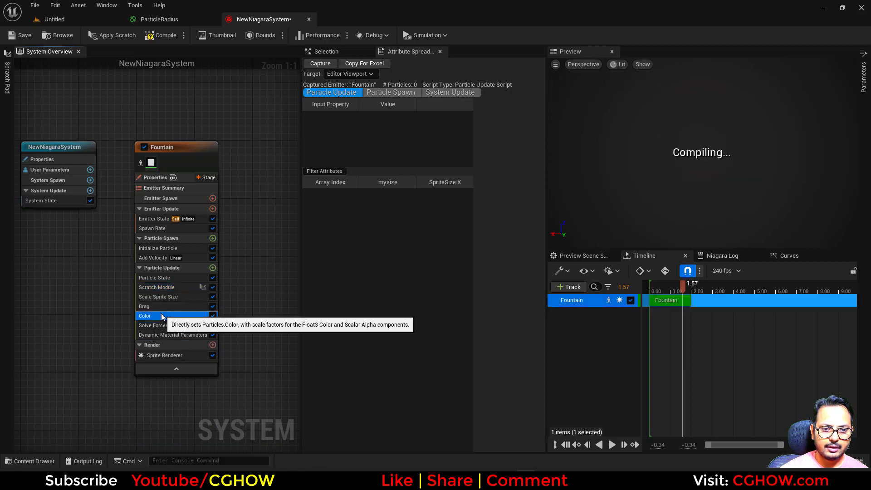
pyautogui.click(338, 54)
pyautogui.click(531, 156)
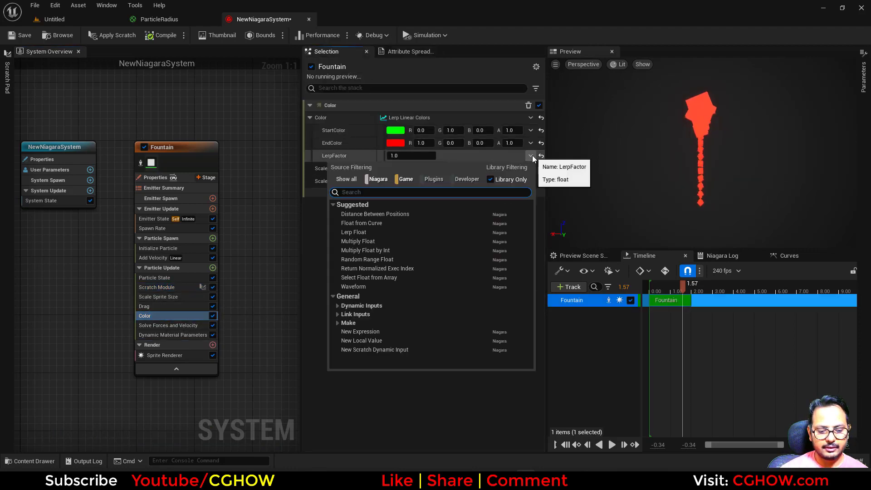
pyautogui.write('my')
pyautogui.click(392, 240)
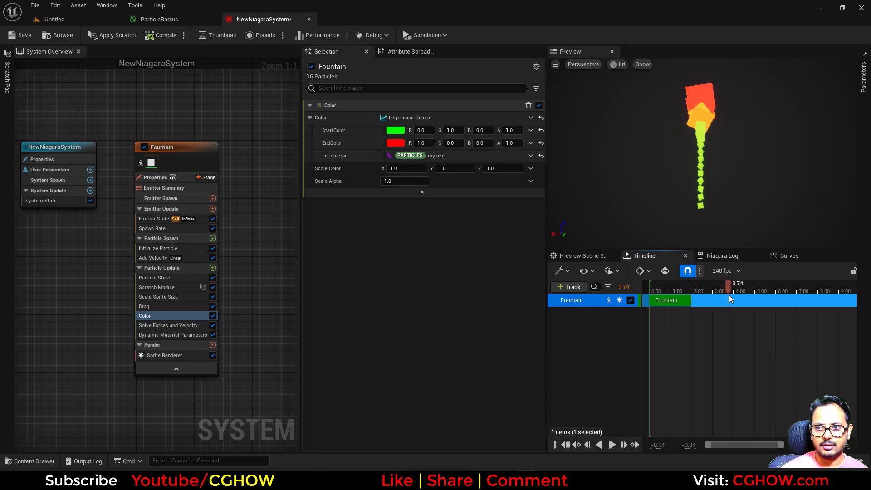
# Scrub and play the Fountain simulation, and review the Break Vector 2D and Divide nodes in the scratch module.
pyautogui.moveTo(743, 298); pyautogui.dragTo(711, 311)
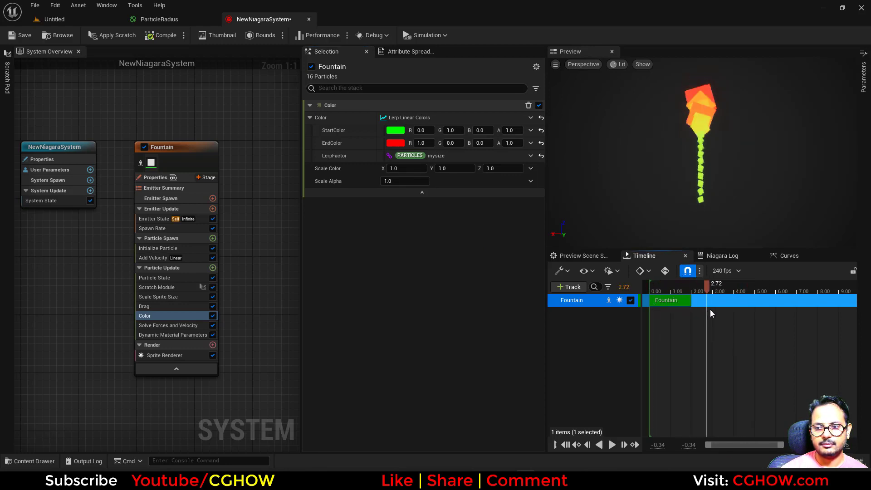
pyautogui.click(613, 446)
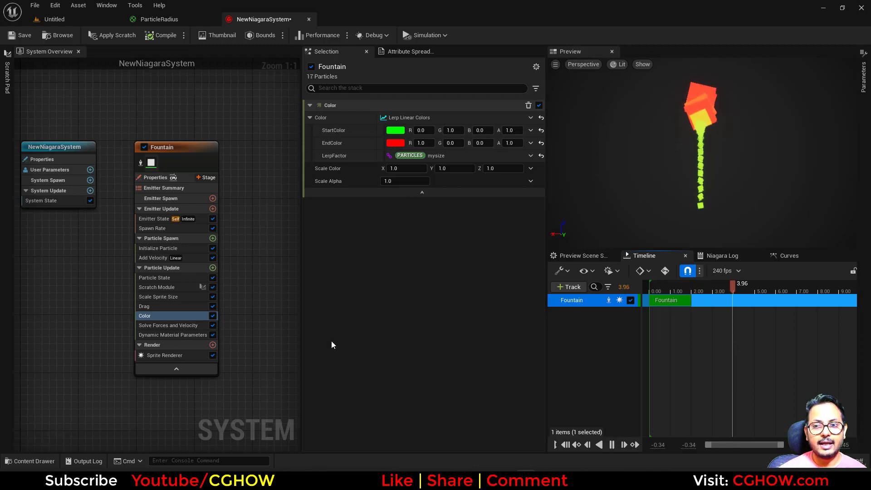
pyautogui.click(174, 285)
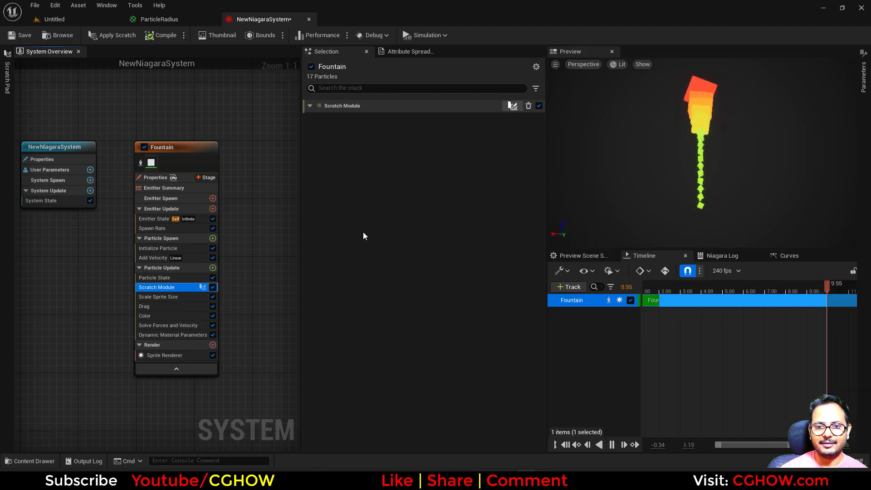
pyautogui.click(307, 105)
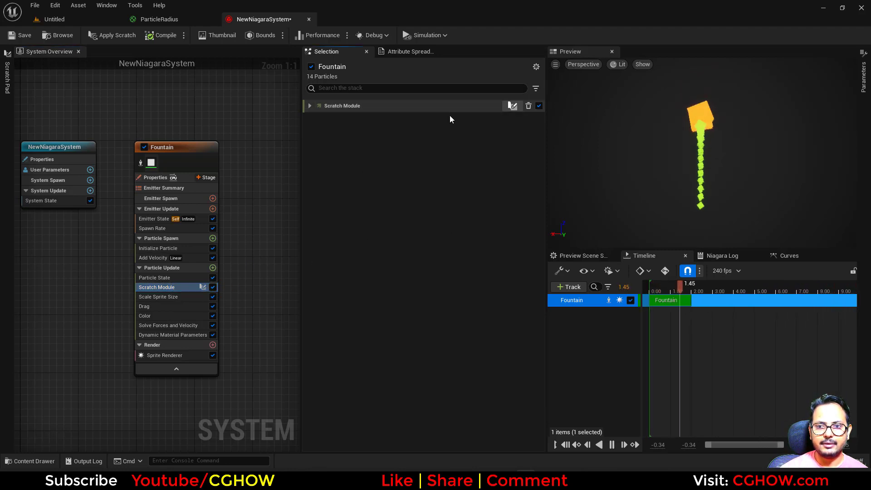
pyautogui.click(511, 106)
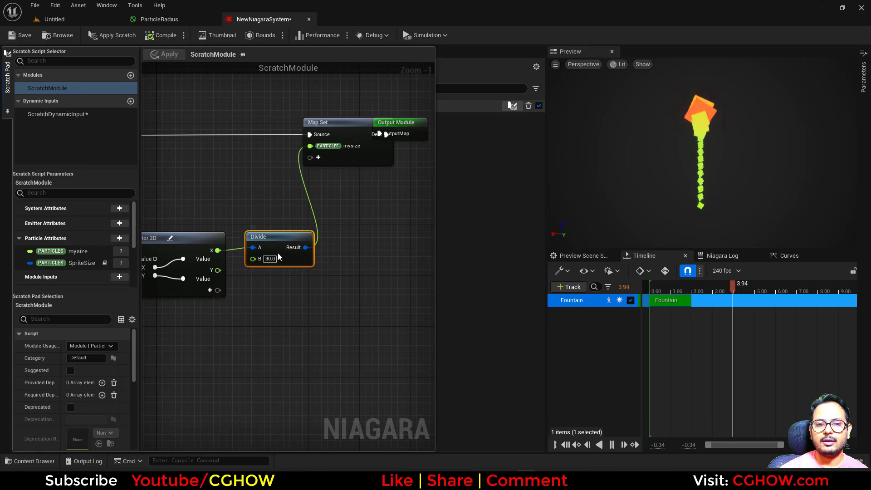
pyautogui.moveTo(266, 281); pyautogui.dragTo(290, 293, button='right')
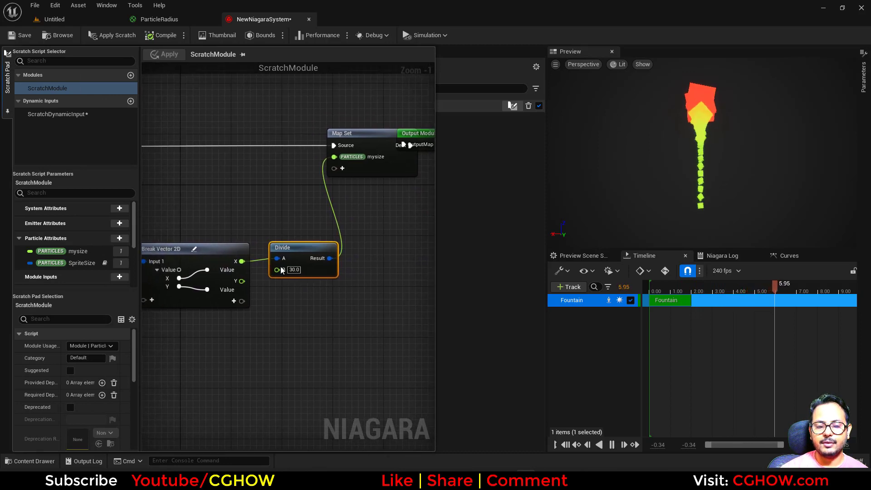
pyautogui.click(465, 216)
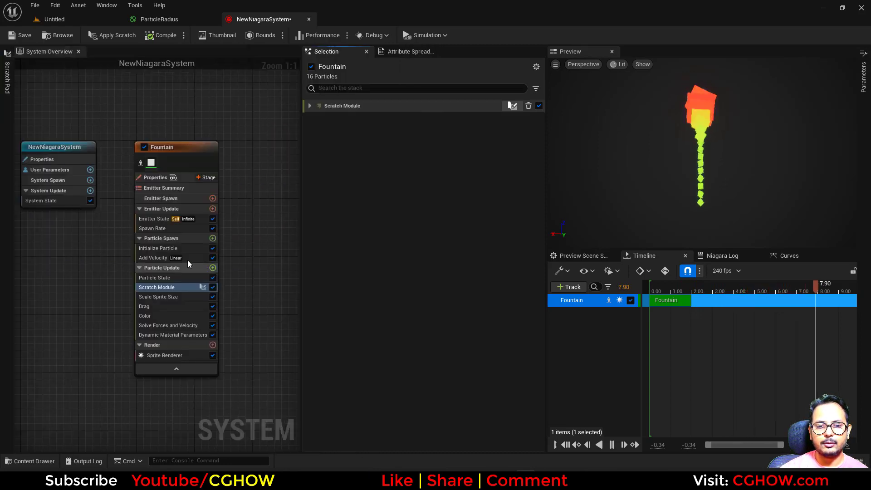
# Review the Fountain's Initialize Particle settings and the Particle Radius node in the ParticleRadius material.
pyautogui.click(164, 249)
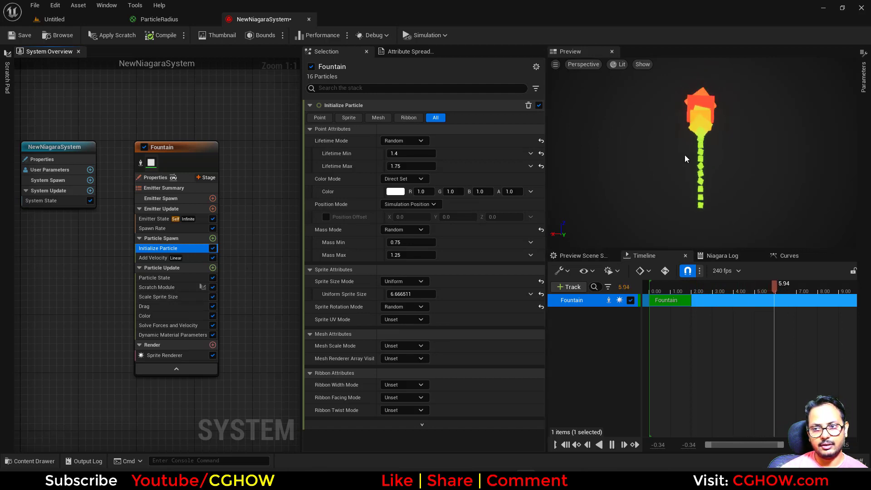
pyautogui.moveTo(686, 157); pyautogui.dragTo(738, 156)
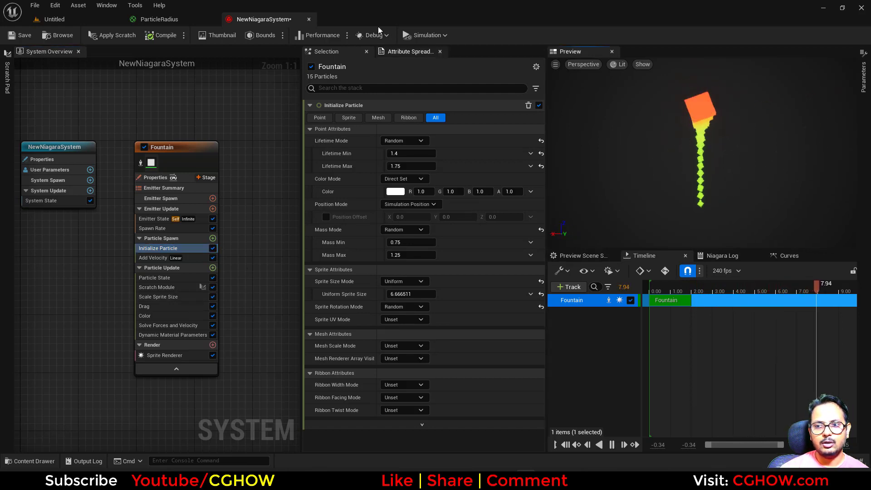
pyautogui.click(160, 19)
pyautogui.moveTo(347, 166); pyautogui.dragTo(346, 137)
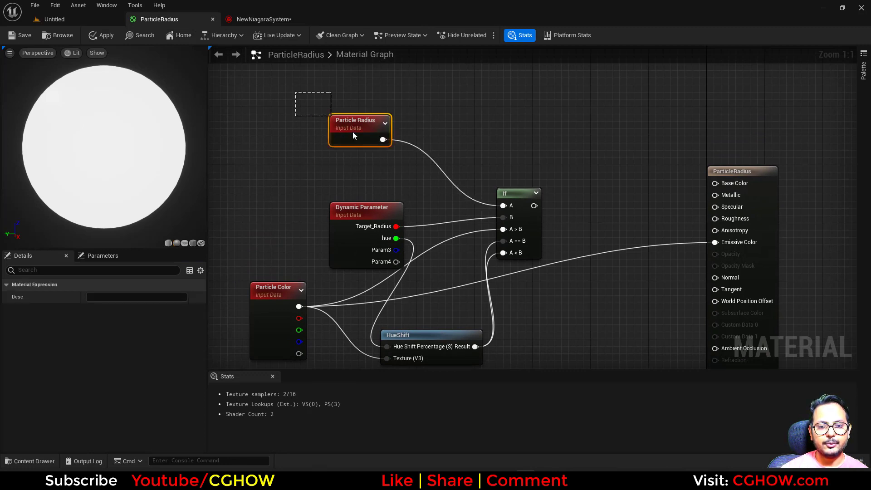
pyautogui.click(260, 19)
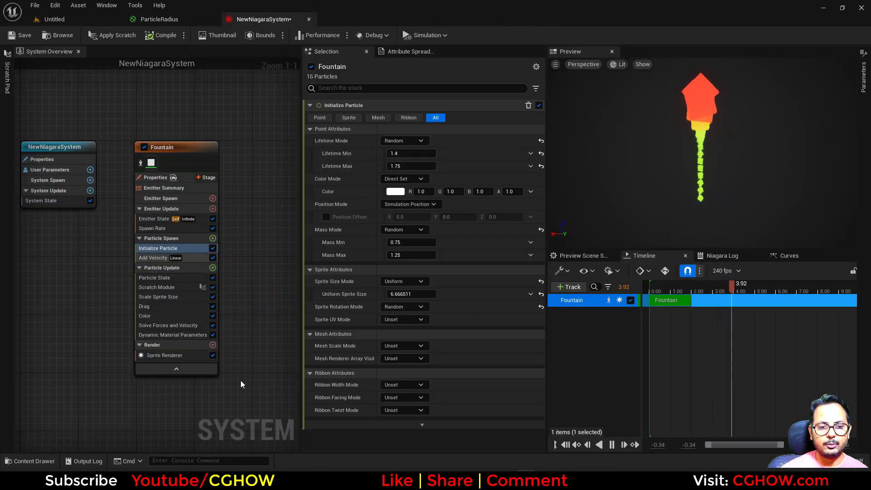
pyautogui.moveTo(77, 334); pyautogui.dragTo(89, 296, button='right')
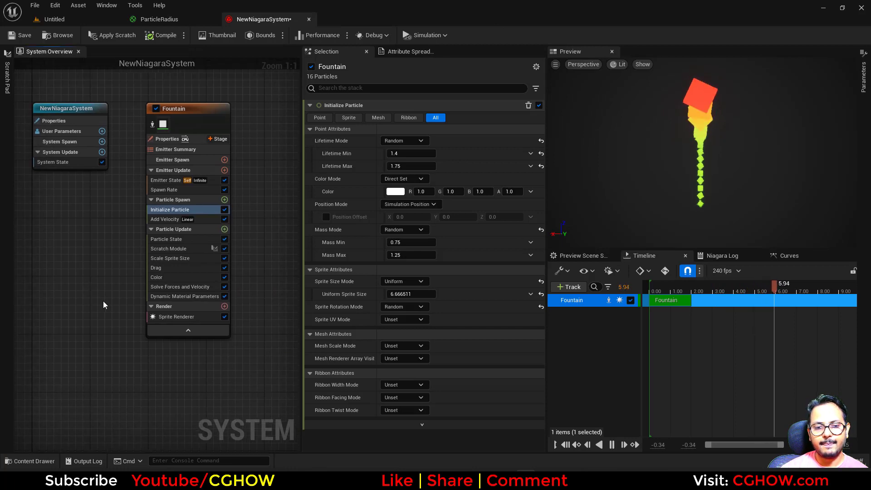